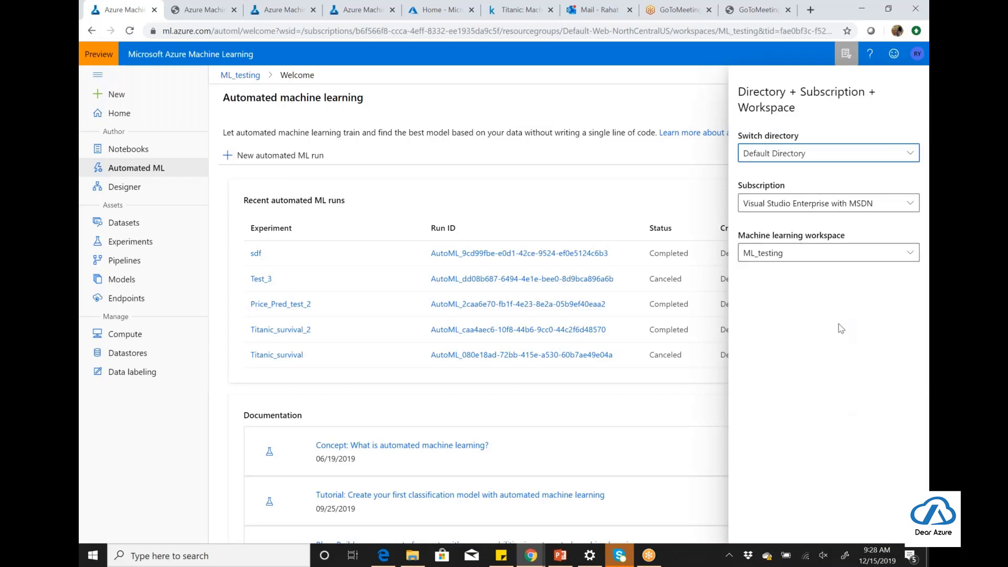
Step: Check the available machine learning workspaces and view the Titanic competition's data page on Kaggle
{"action": "left_click", "coordinate": [911, 254]}
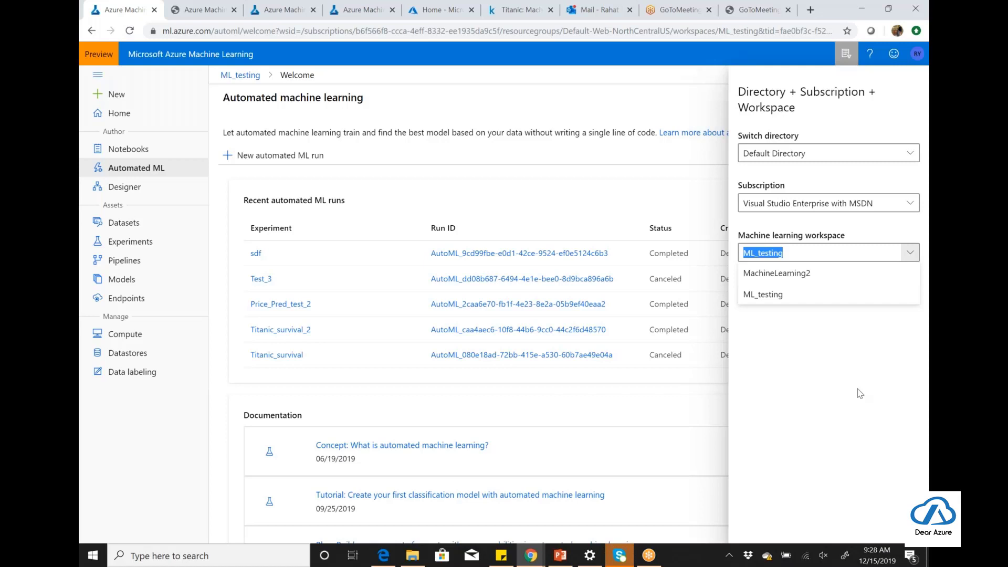
{"action": "left_click", "coordinate": [212, 9]}
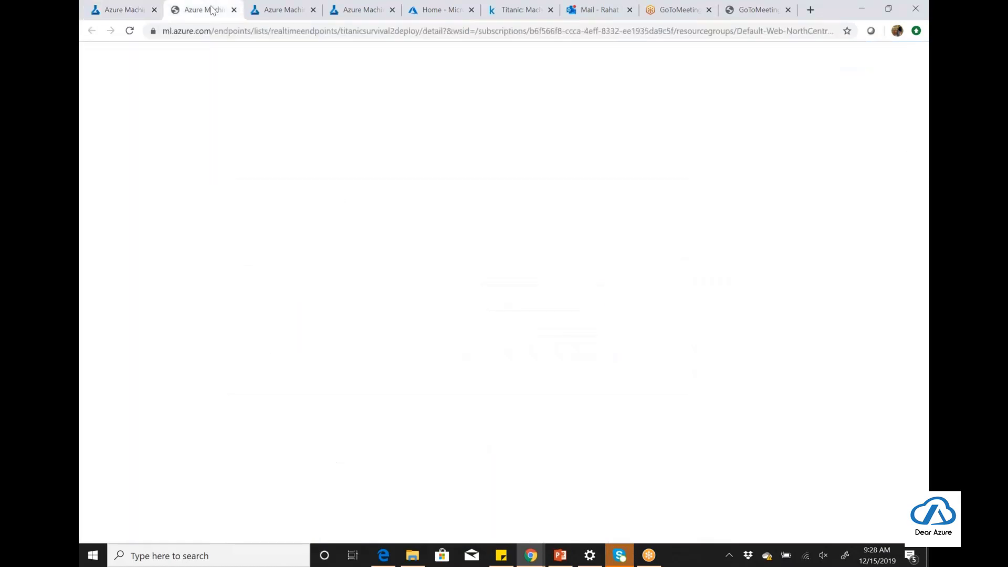
{"action": "left_click", "coordinate": [501, 16]}
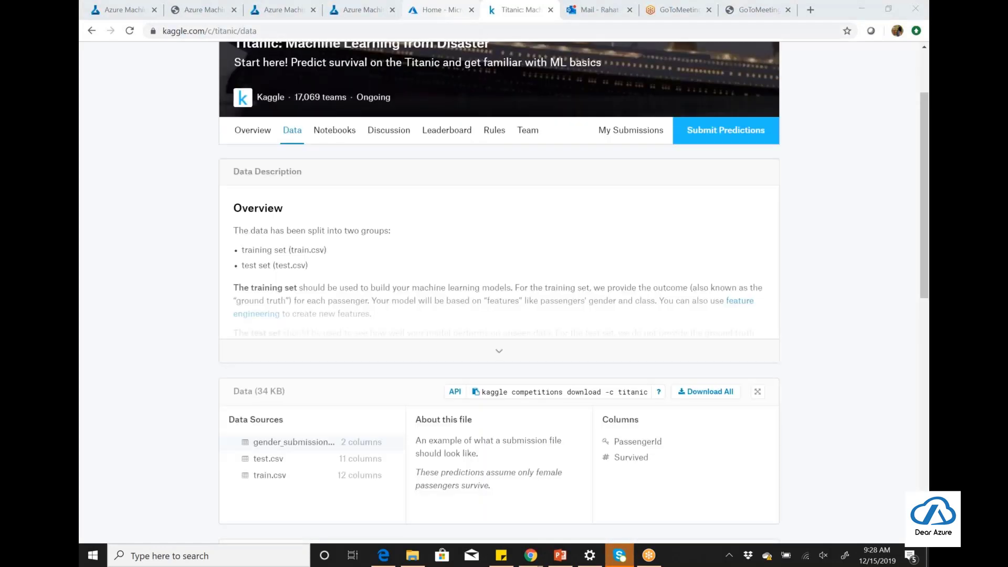
Step: Switch to the Azure portal, begin creating a new resource and dismiss the credit notification
{"action": "left_click", "coordinate": [405, 11]}
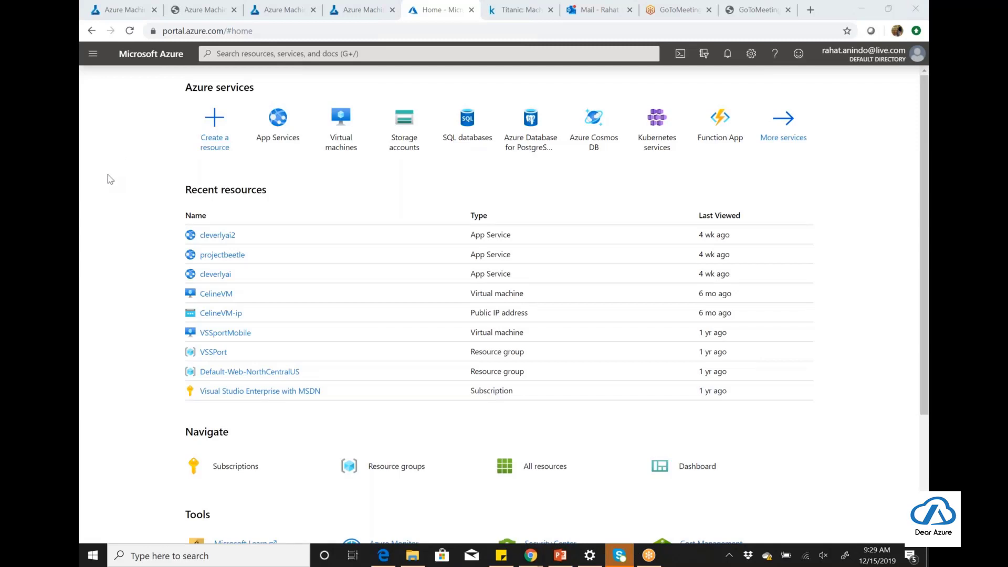
{"action": "left_click", "coordinate": [219, 131]}
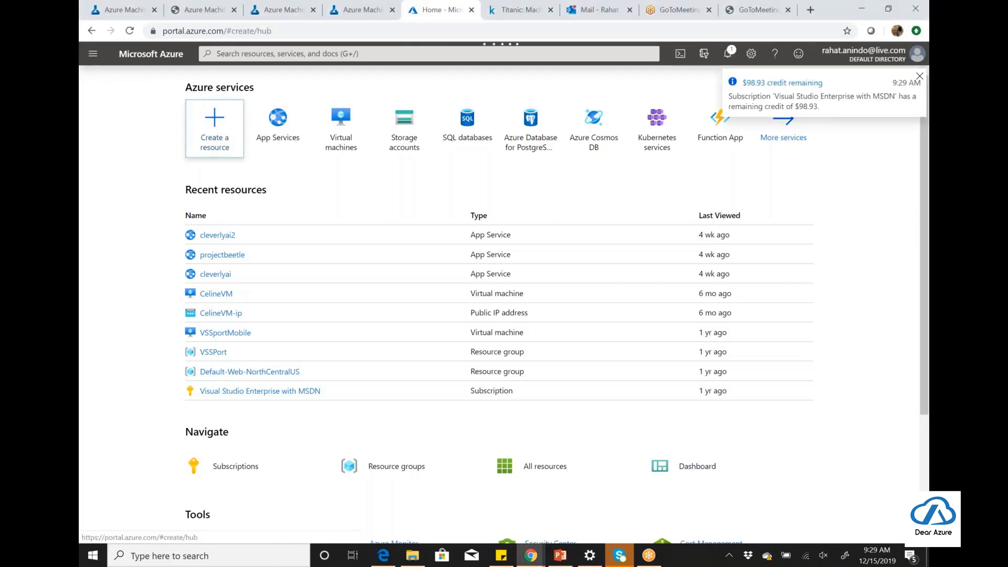
{"action": "left_click", "coordinate": [918, 78]}
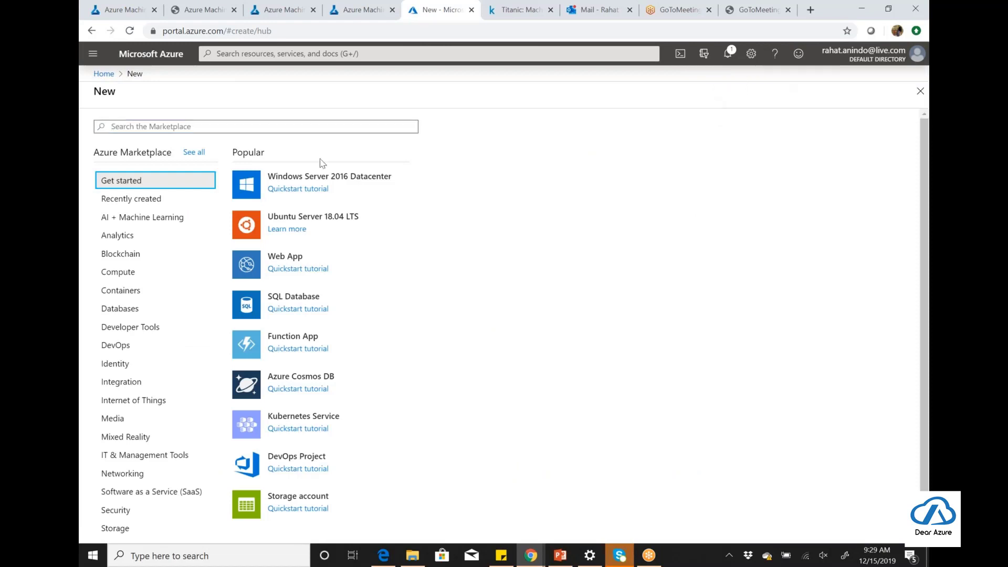
Step: Search the Marketplace for machine learning and open the Machine Learning offering by Microsoft
{"action": "left_click", "coordinate": [304, 125]}
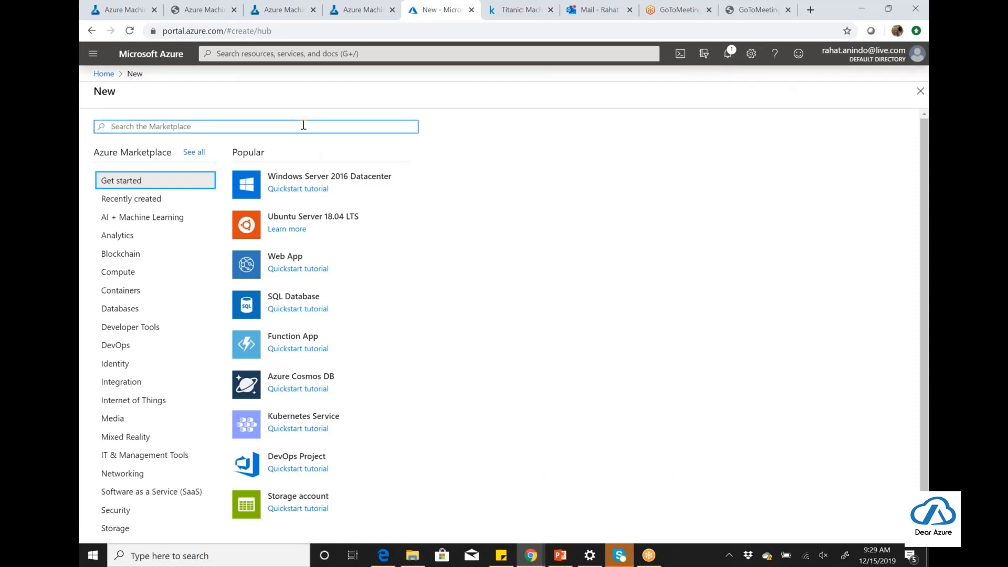
{"action": "type", "text": "machine learnming"}
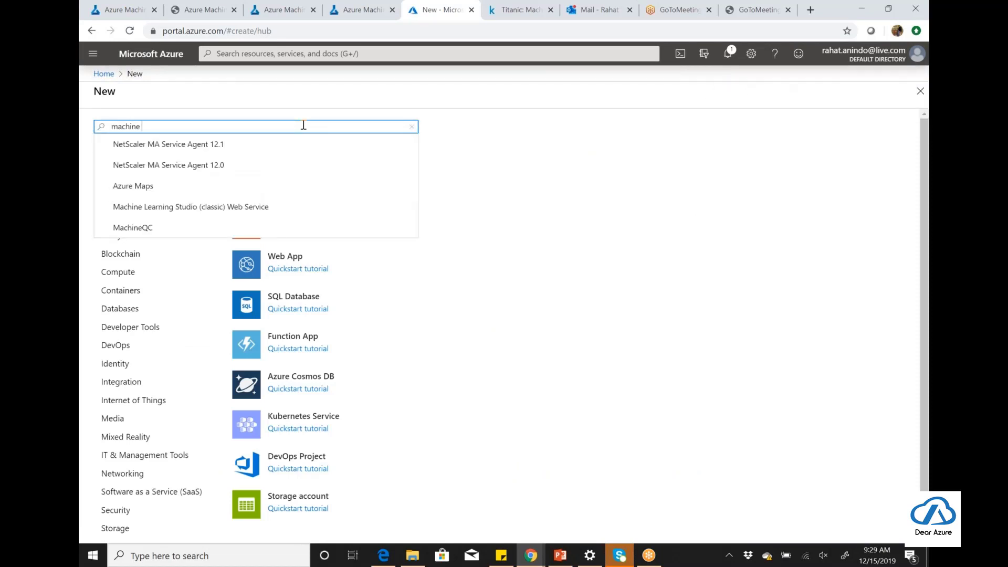
{"action": "key", "text": "BackSpace"}
{"action": "key", "text": "BackSpace"}
{"action": "key", "text": "BackSpace"}
{"action": "key", "text": "BackSpace"}
{"action": "type", "text": "ing"}
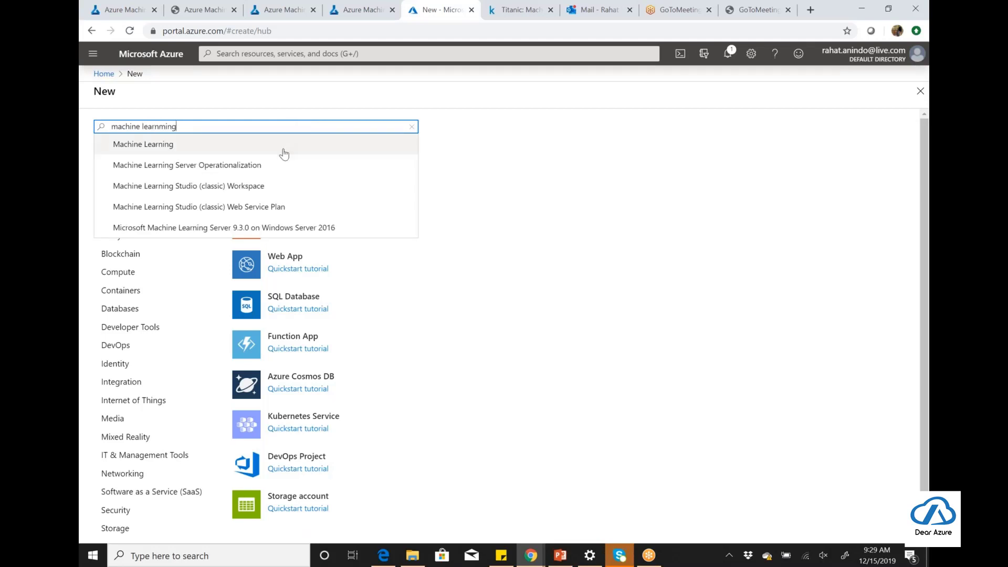
{"action": "left_click", "coordinate": [283, 145]}
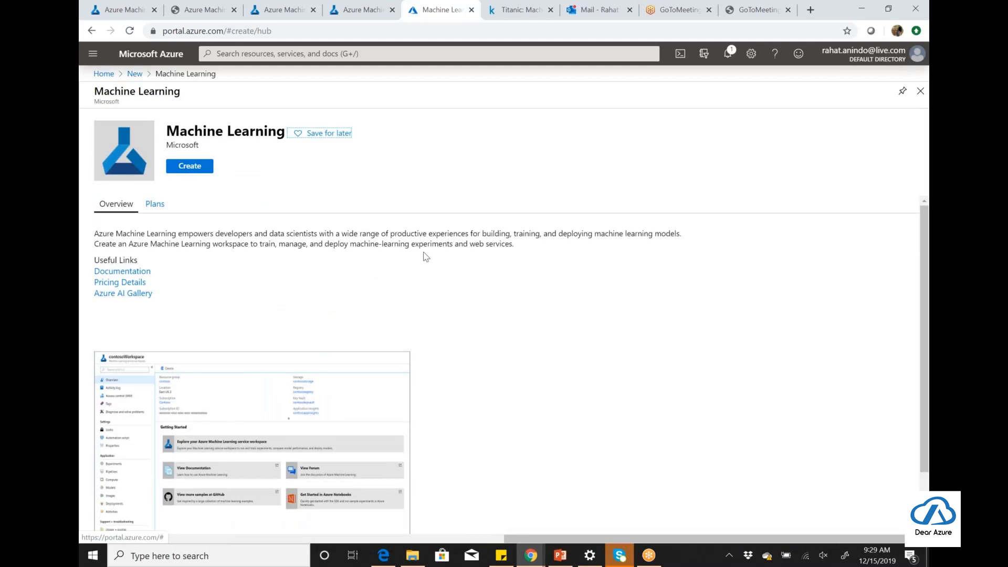
Step: Open the Machine Learning workspace creation form and check the subscription choices
{"action": "left_click", "coordinate": [198, 168]}
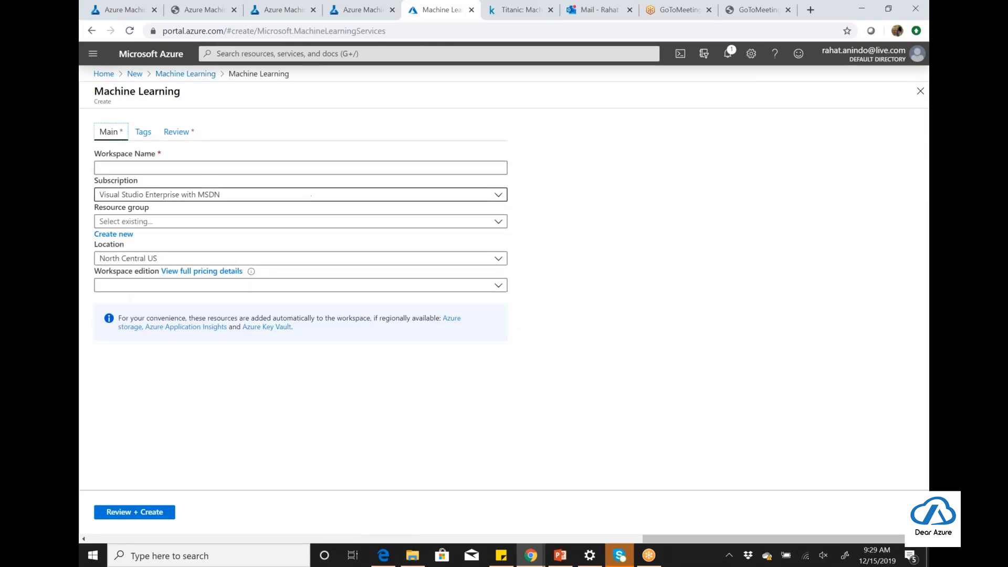
{"action": "left_click", "coordinate": [498, 196]}
{"action": "left_click", "coordinate": [498, 197]}
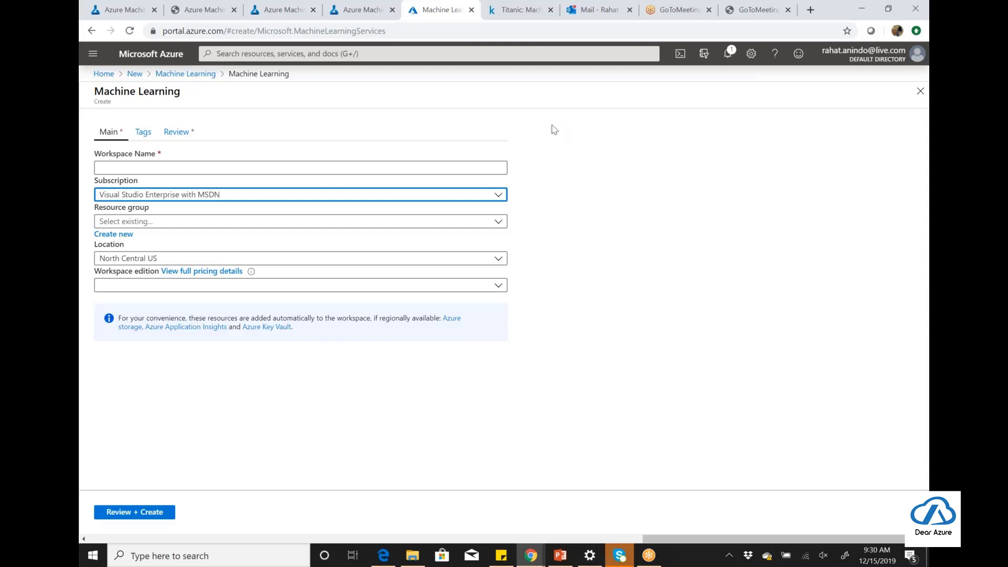
Step: Switch to the Kaggle Titanic data page and download train.csv from its data sources
{"action": "left_click", "coordinate": [513, 10]}
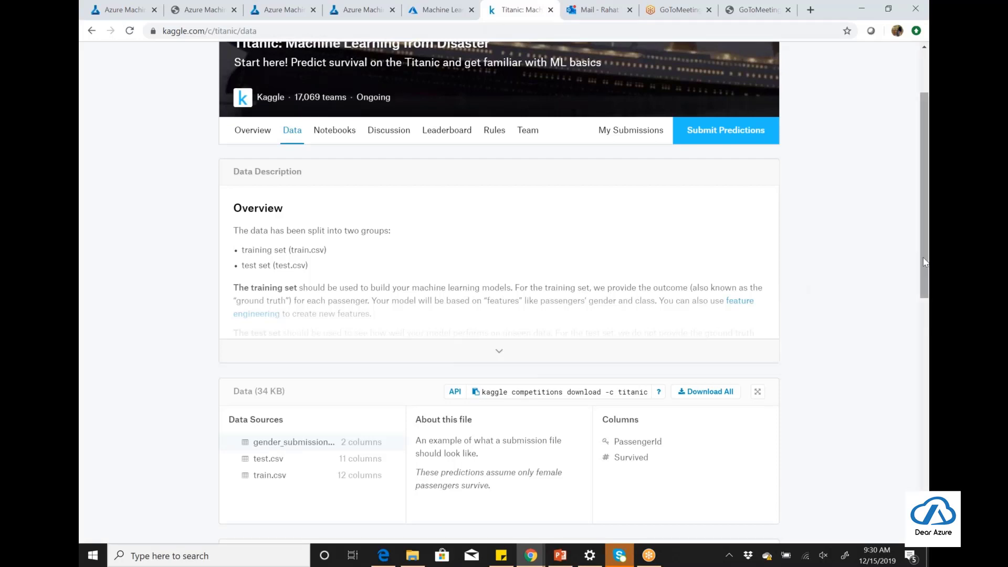
{"action": "scroll", "coordinate": [906, 184], "scroll_direction": "up", "scroll_amount": 2}
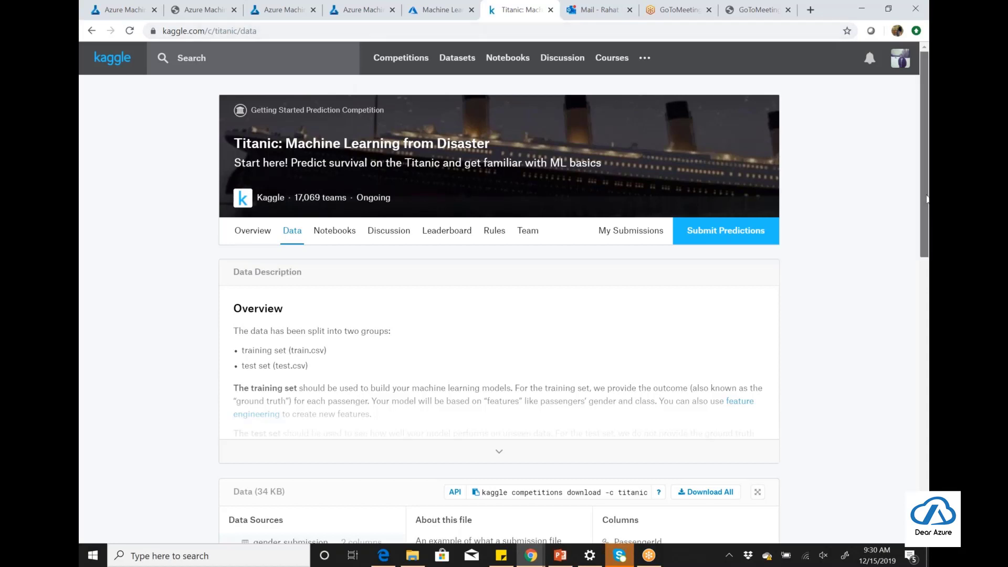
{"action": "scroll", "coordinate": [926, 198], "scroll_direction": "down", "scroll_amount": 2}
{"action": "scroll", "coordinate": [296, 142], "scroll_direction": "up", "scroll_amount": 1}
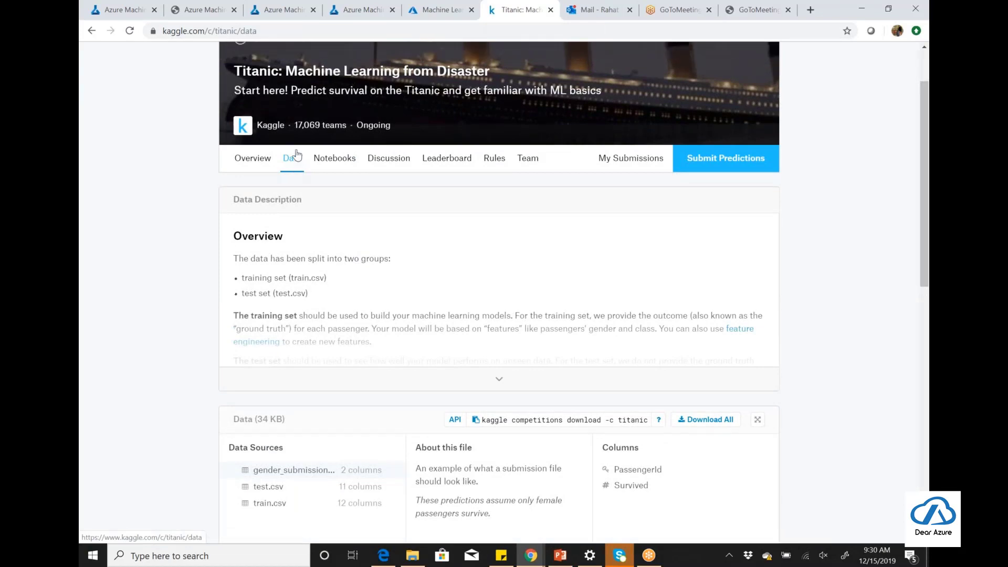
{"action": "scroll", "coordinate": [295, 152], "scroll_direction": "up", "scroll_amount": 2}
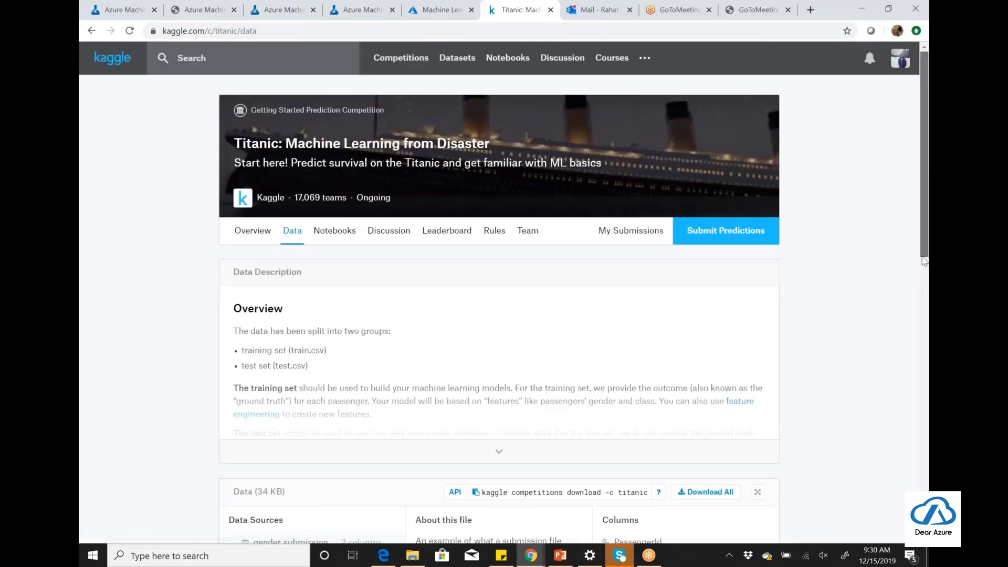
{"action": "left_click_drag", "start_coordinate": [924, 261], "coordinate": [926, 294]}
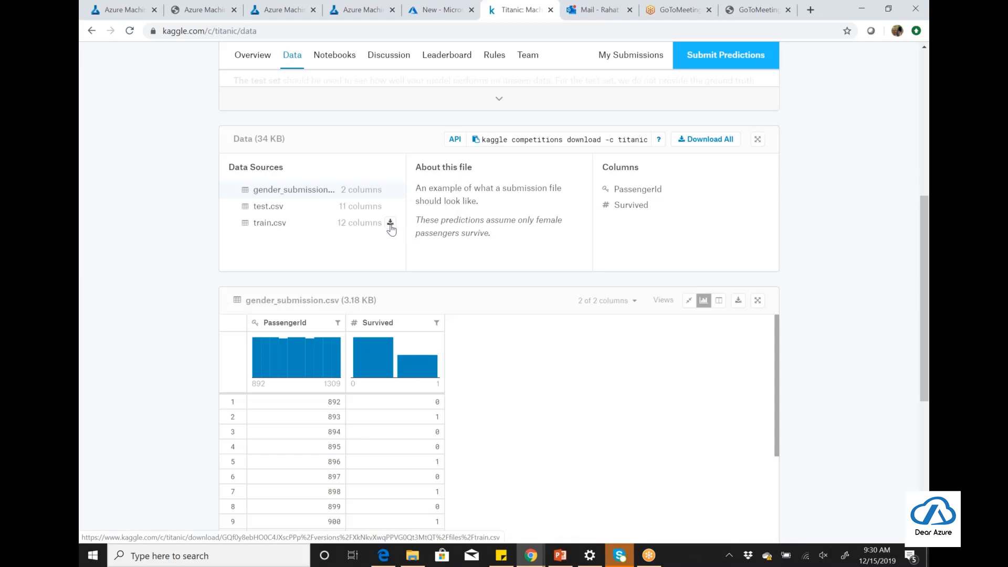
{"action": "left_click", "coordinate": [390, 224]}
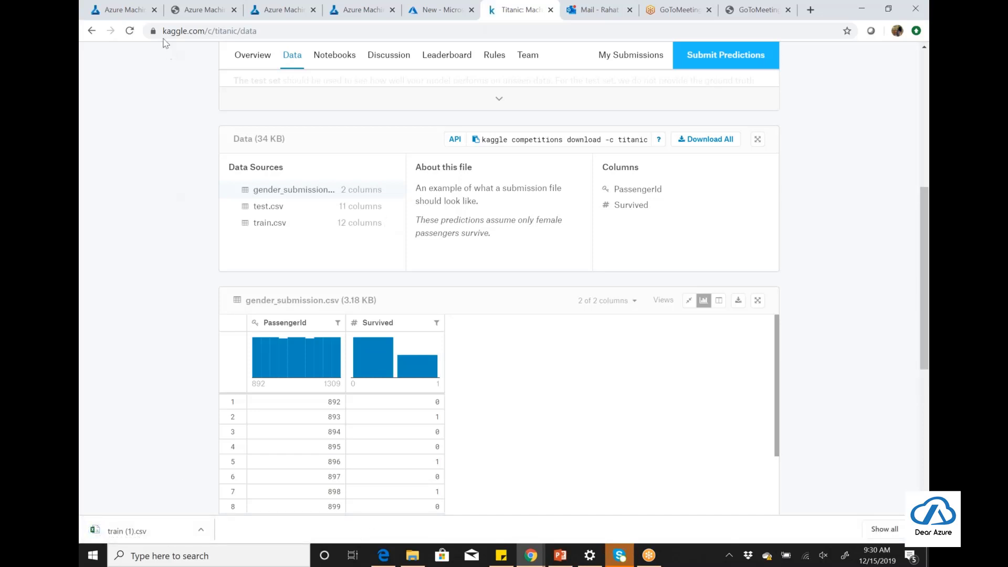
Step: Return to Azure Machine Learning studio, check the workspace choices and close the directory and workspace pane, keeping ML_testing
{"action": "left_click", "coordinate": [125, 11]}
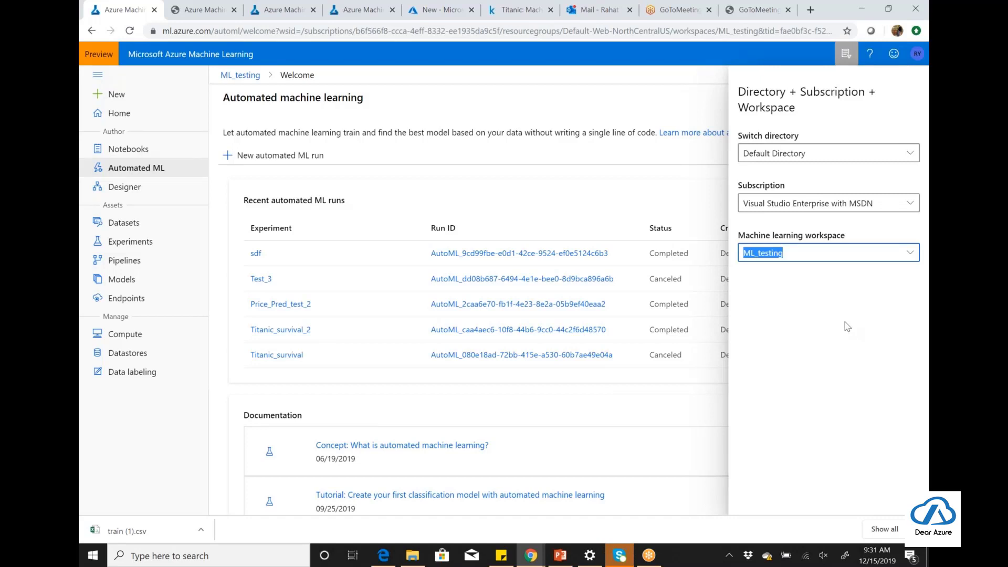
{"action": "left_click", "coordinate": [911, 255]}
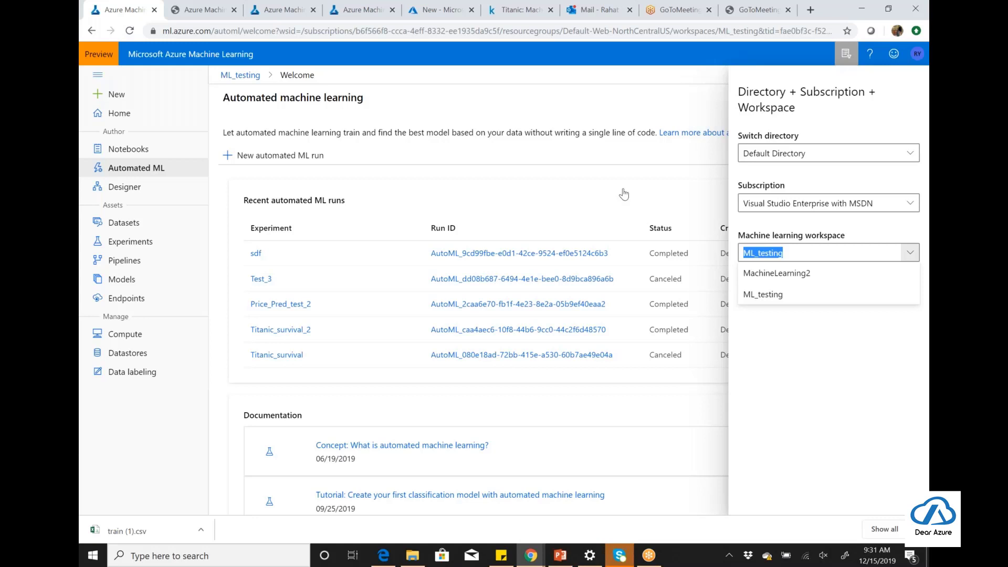
{"action": "left_click", "coordinate": [632, 149]}
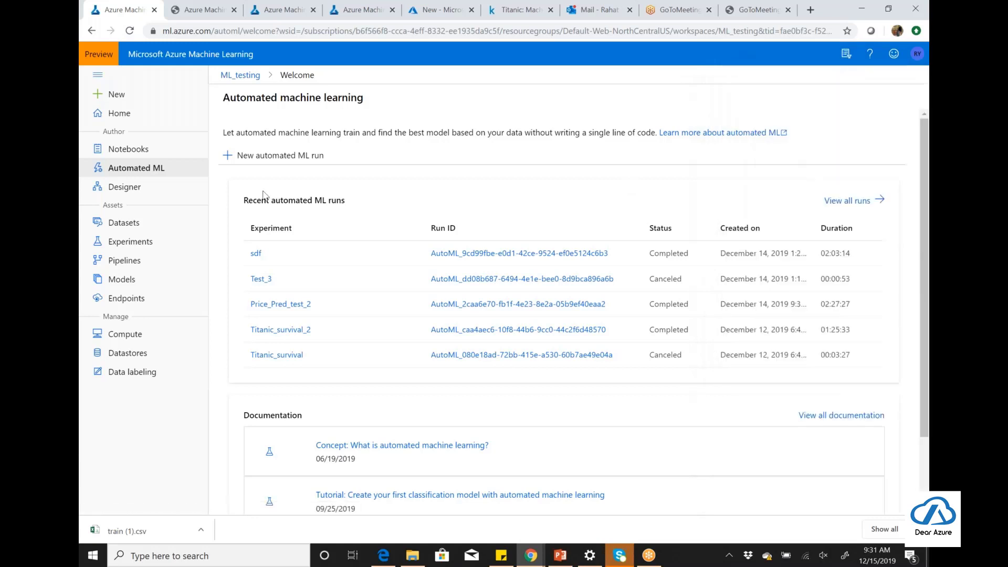
Step: Look at the Designer page, return to Automated ML and start a new automated ML run
{"action": "left_click", "coordinate": [139, 196]}
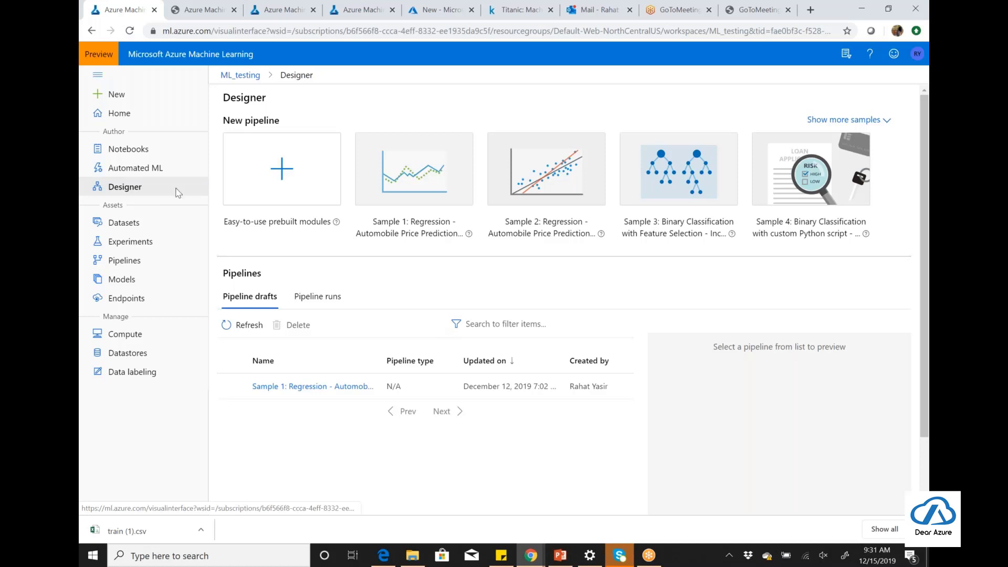
{"action": "left_click", "coordinate": [146, 168]}
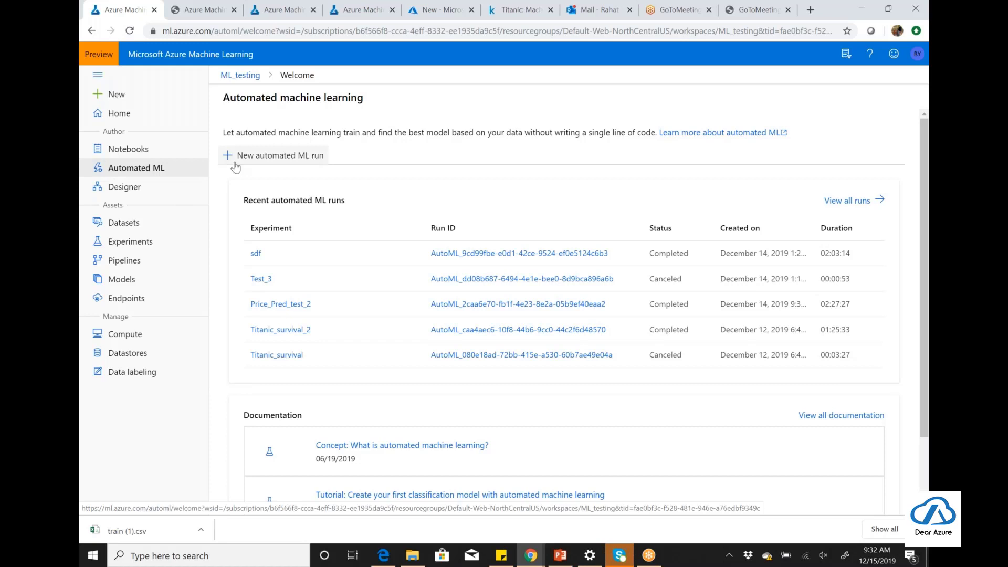
{"action": "left_click", "coordinate": [273, 155]}
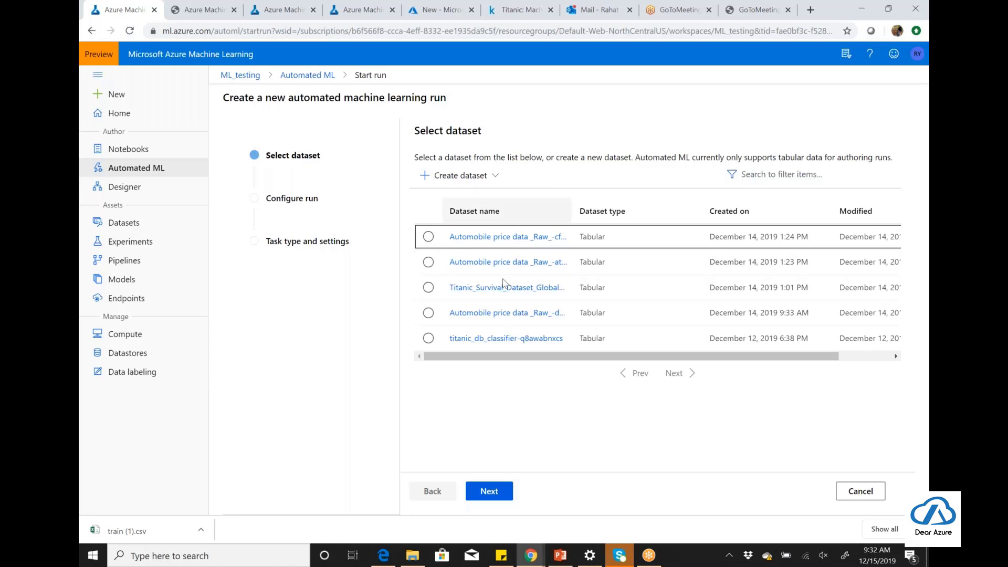
Step: Start creating a dataset from local files for the run and browse for the source file
{"action": "left_click", "coordinate": [455, 177]}
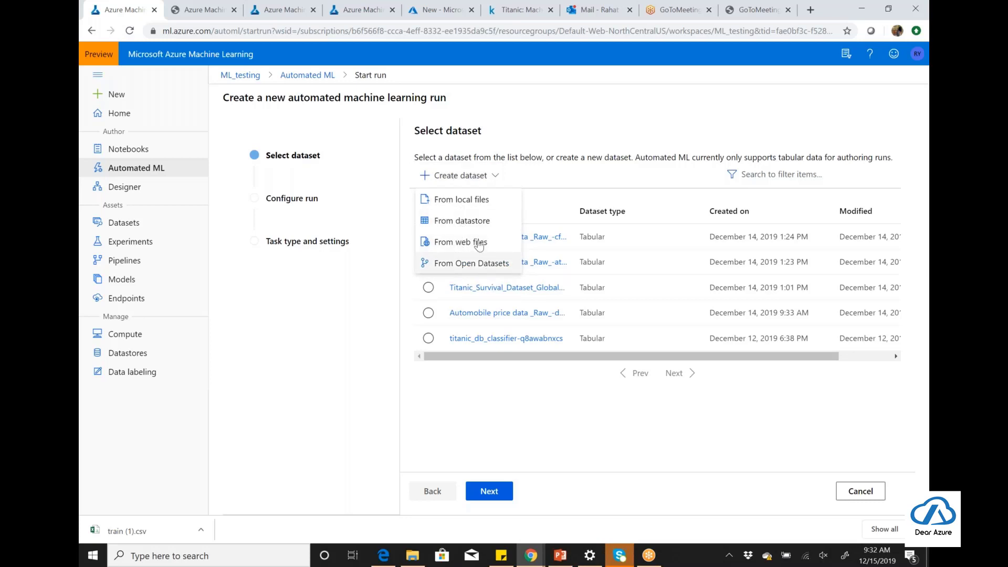
{"action": "left_click", "coordinate": [468, 205]}
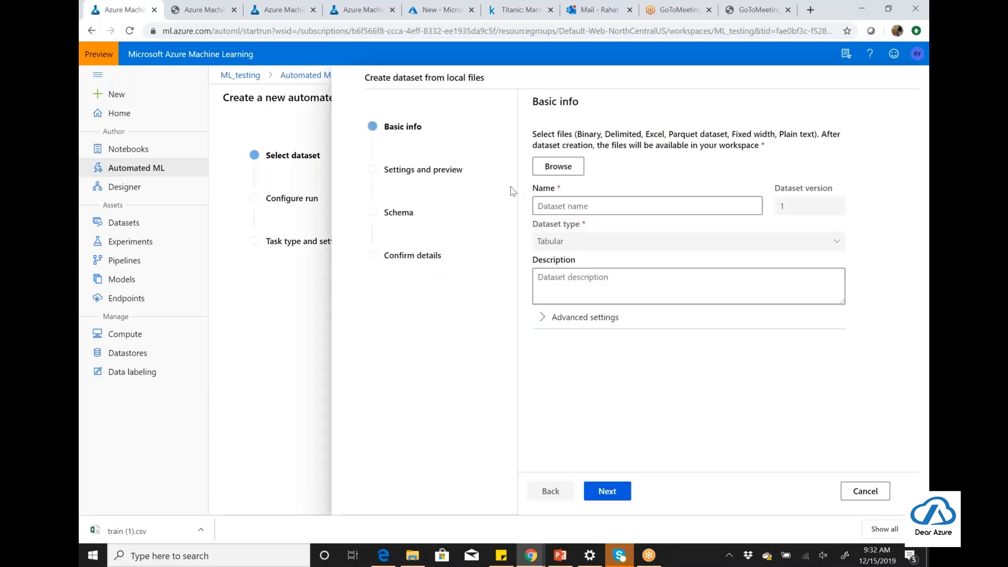
{"action": "left_click", "coordinate": [558, 166]}
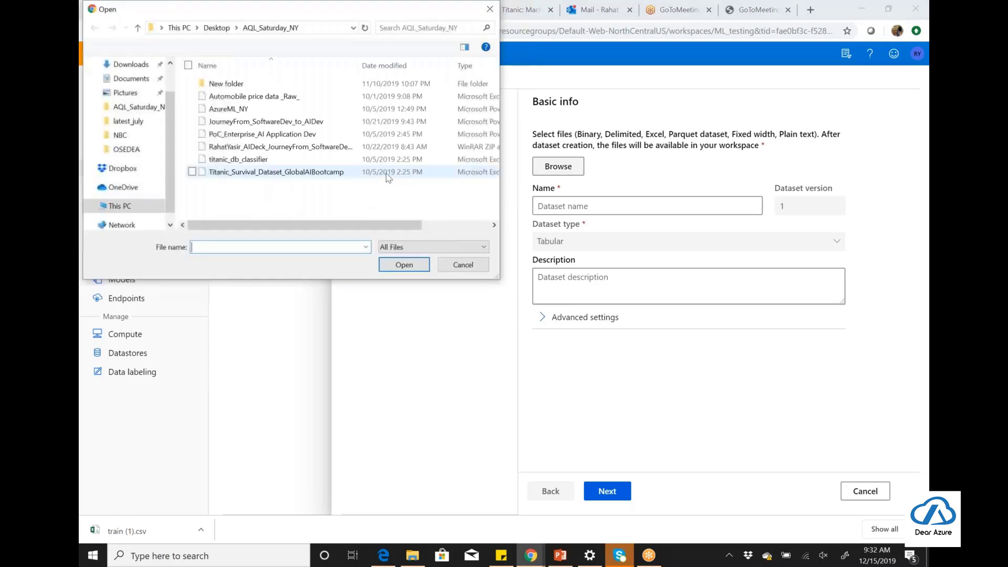
Step: Rename the Titanic_Survival_Dataset_GlobalAIBootcamp file as Titanic_Survival_Dataset_Virtual_GlobalAIBootcamp
{"action": "left_click", "coordinate": [319, 171]}
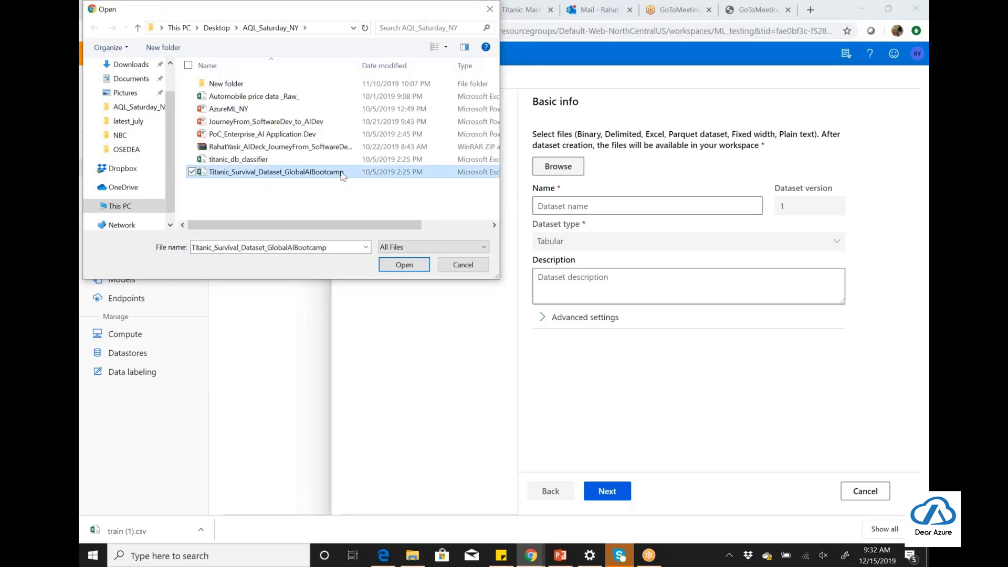
{"action": "right_click", "coordinate": [342, 173]}
{"action": "left_click", "coordinate": [111, 449]}
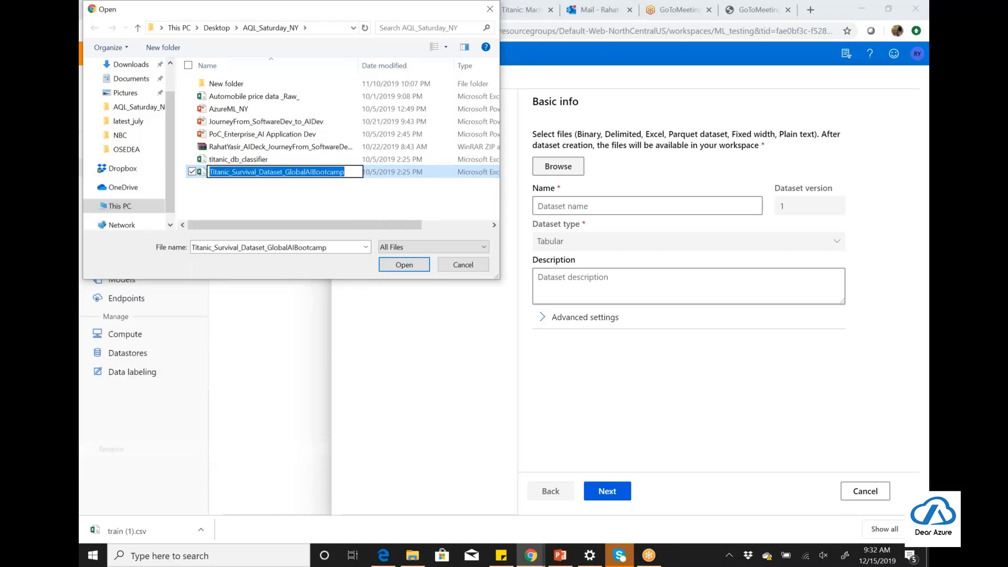
{"action": "left_click", "coordinate": [285, 173]}
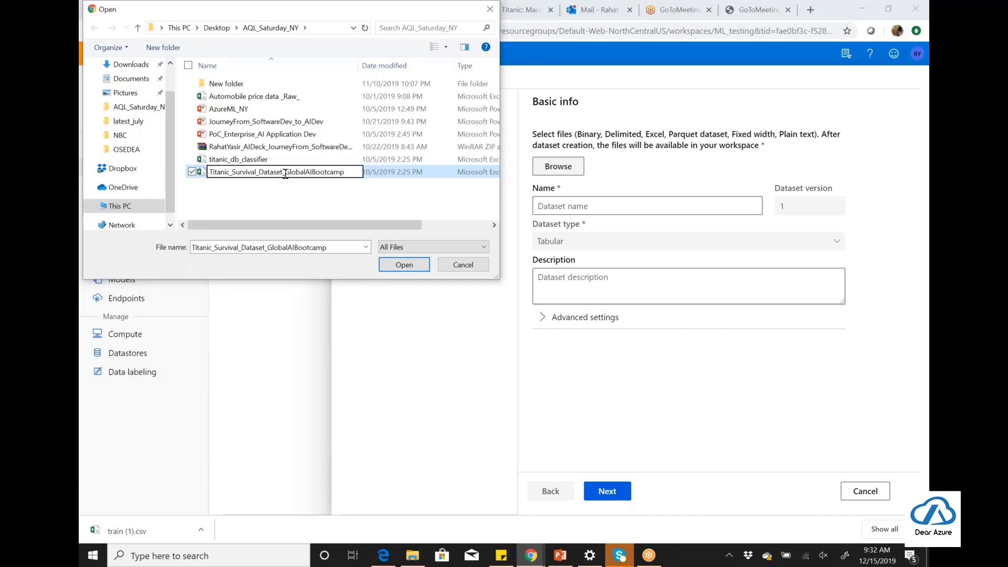
{"action": "type", "text": "Virtual_"}
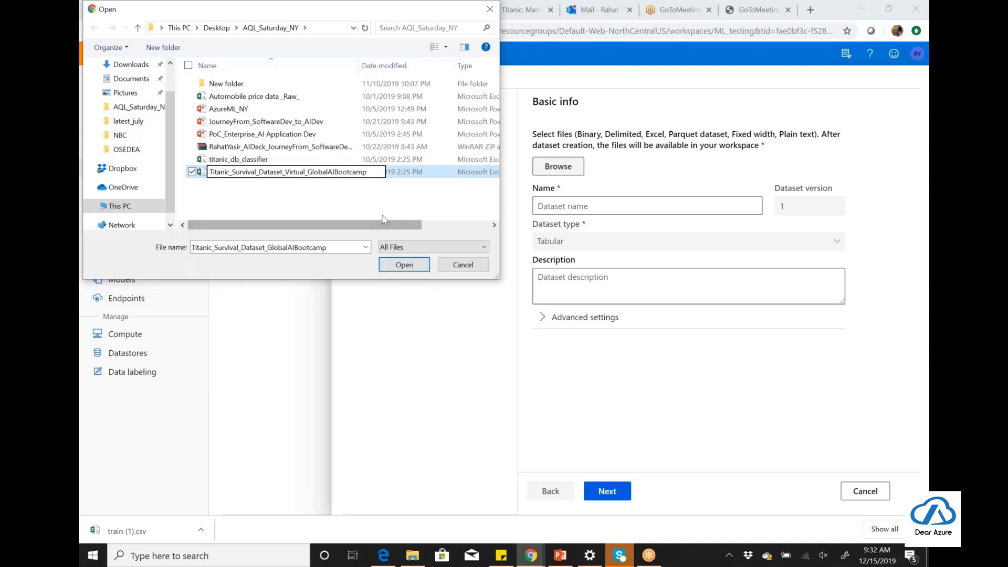
{"action": "left_click", "coordinate": [350, 187]}
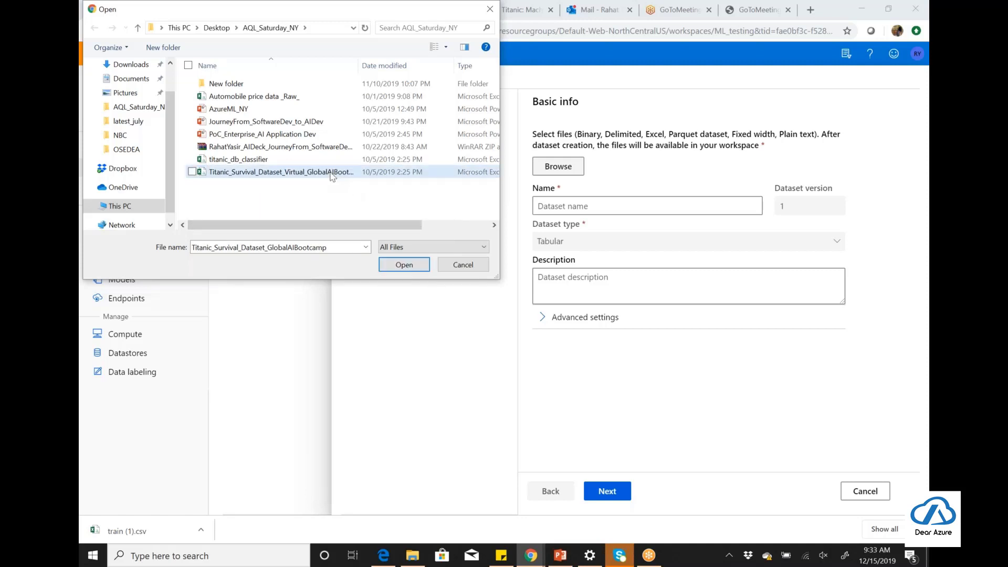
Step: Load the renamed Titanic survival file into the dataset form and expand the advanced settings to review the upload datastore
{"action": "left_click", "coordinate": [404, 265]}
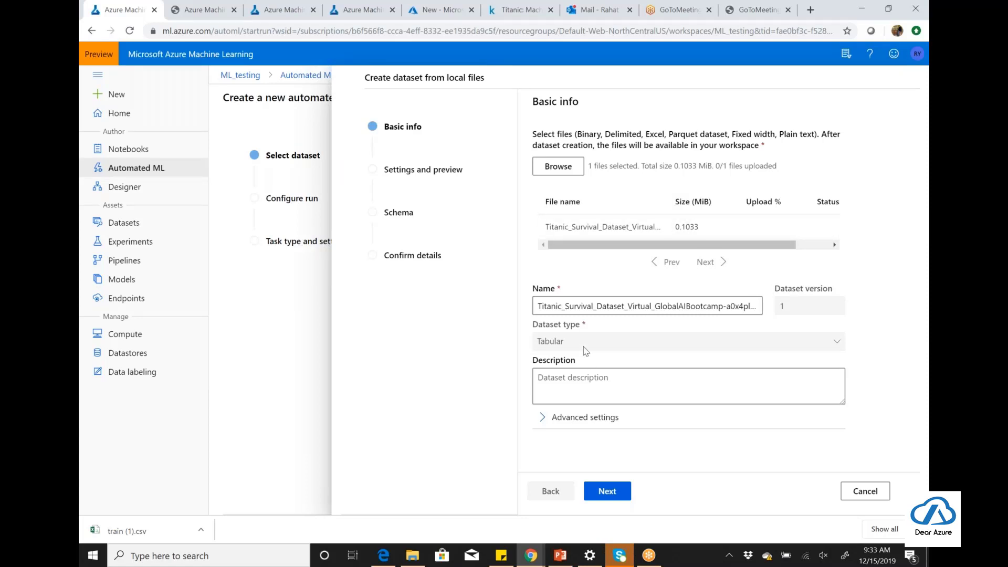
{"action": "left_click", "coordinate": [543, 422]}
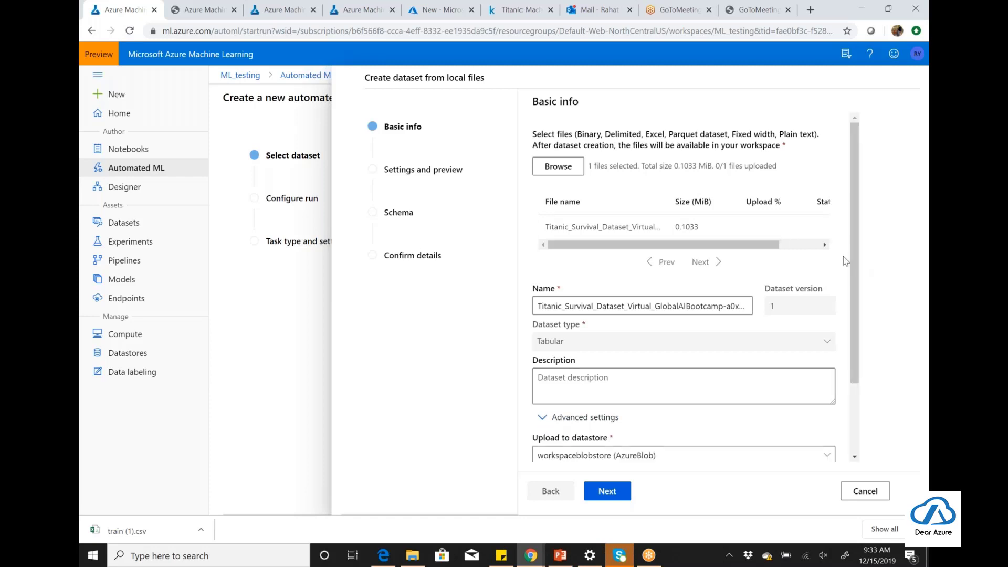
{"action": "scroll", "coordinate": [867, 338], "scroll_direction": "down", "scroll_amount": 2}
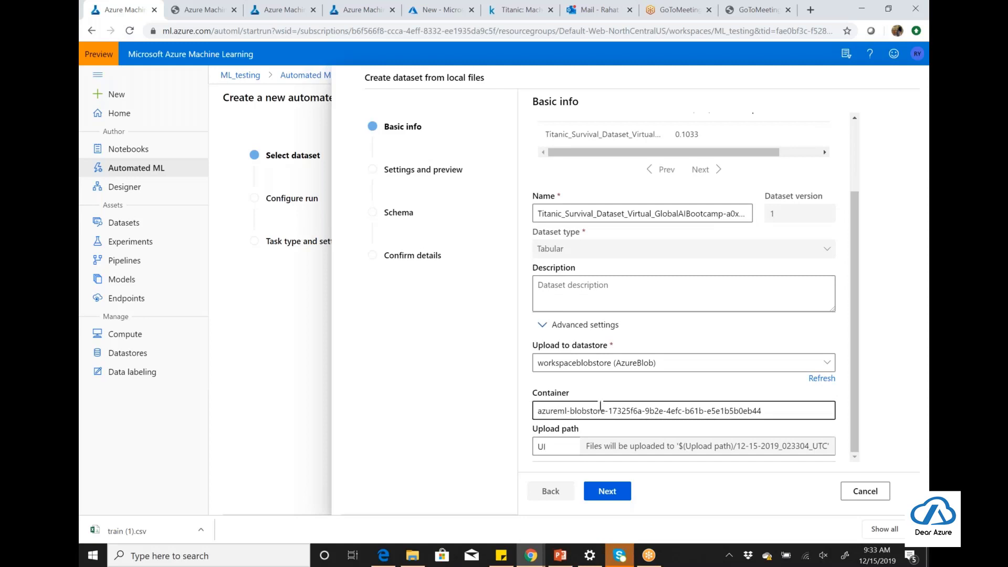
Step: Accept the dataset's basic info, review the skip-rows options and previewed data in the file settings, and continue to the schema
{"action": "left_click", "coordinate": [549, 447]}
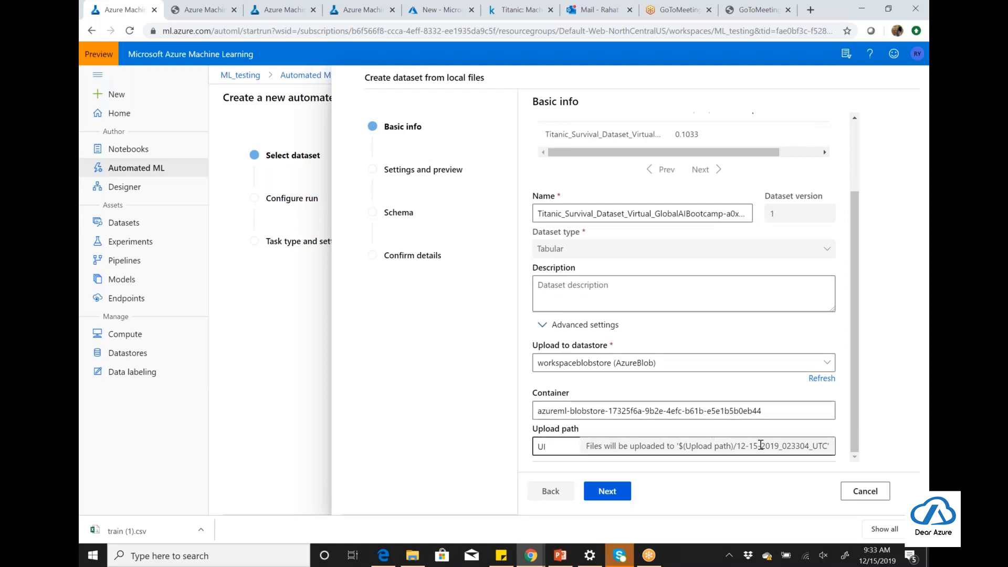
{"action": "left_click", "coordinate": [608, 492]}
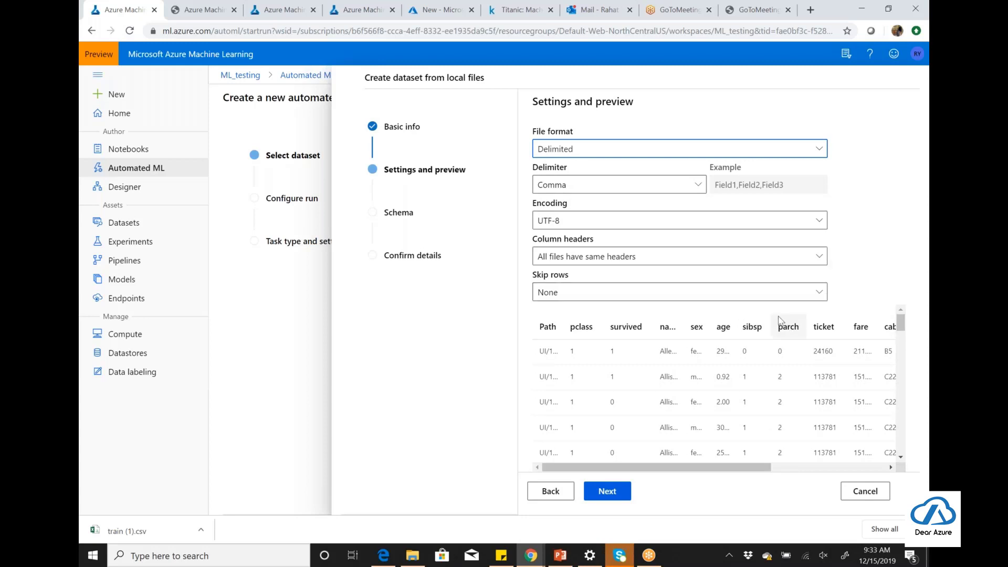
{"action": "left_click", "coordinate": [822, 297]}
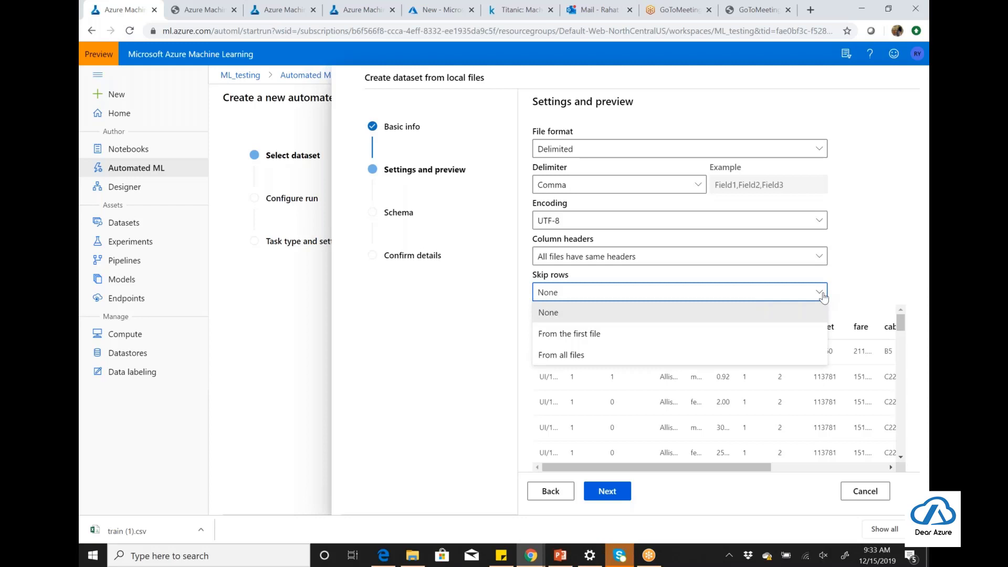
{"action": "left_click", "coordinate": [823, 297]}
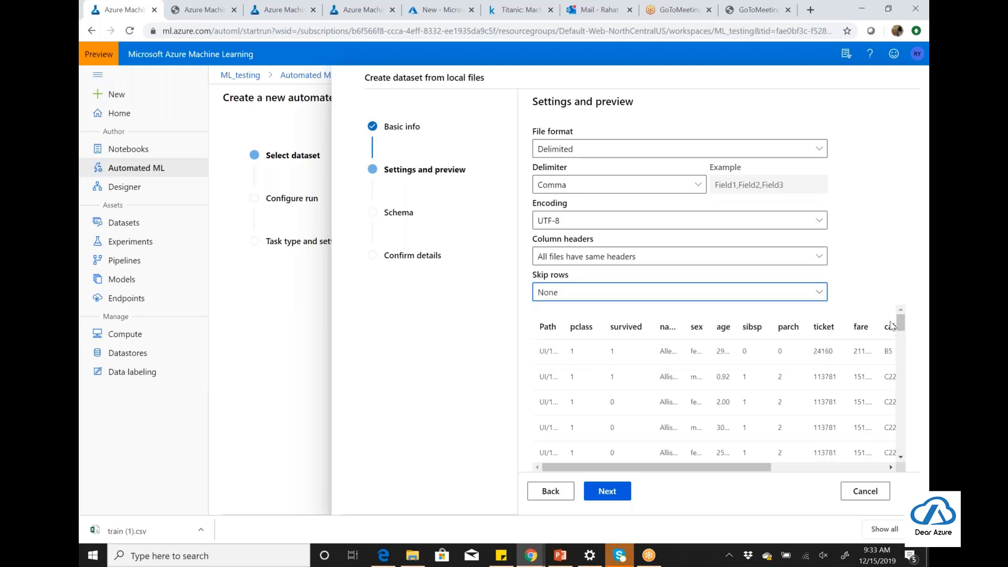
{"action": "left_click_drag", "start_coordinate": [903, 329], "coordinate": [902, 446]}
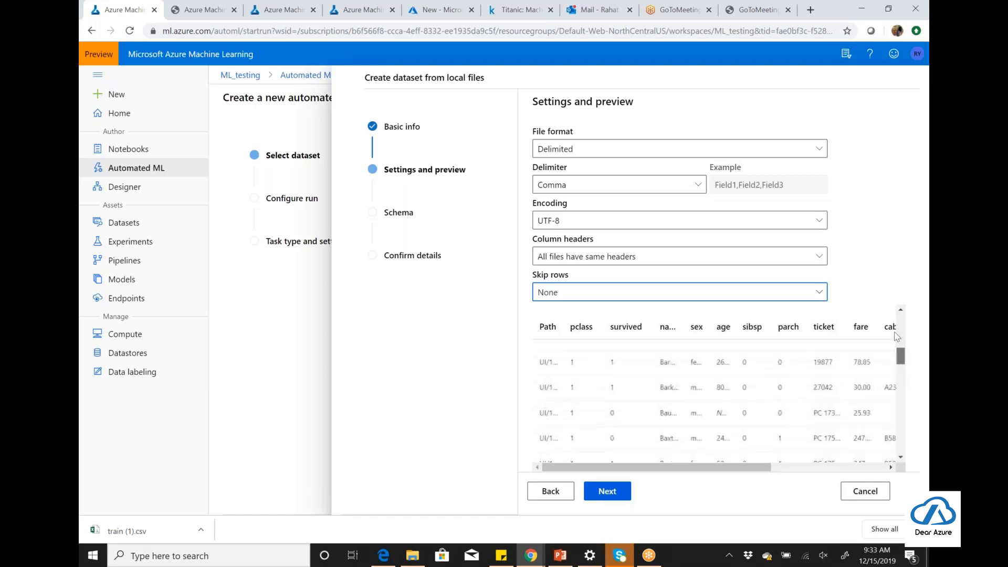
{"action": "scroll", "coordinate": [900, 444], "scroll_direction": "down", "scroll_amount": 1}
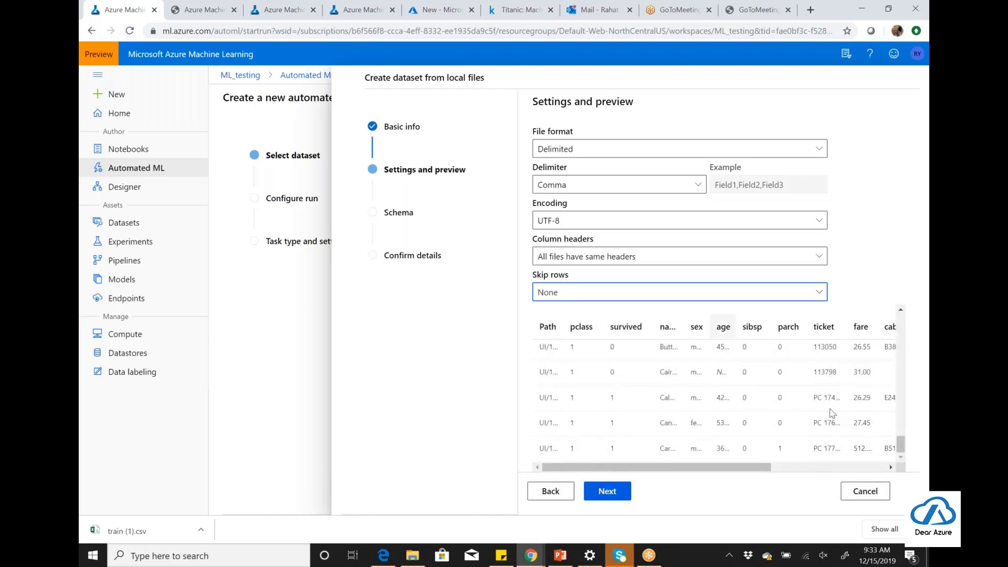
{"action": "left_click", "coordinate": [609, 492]}
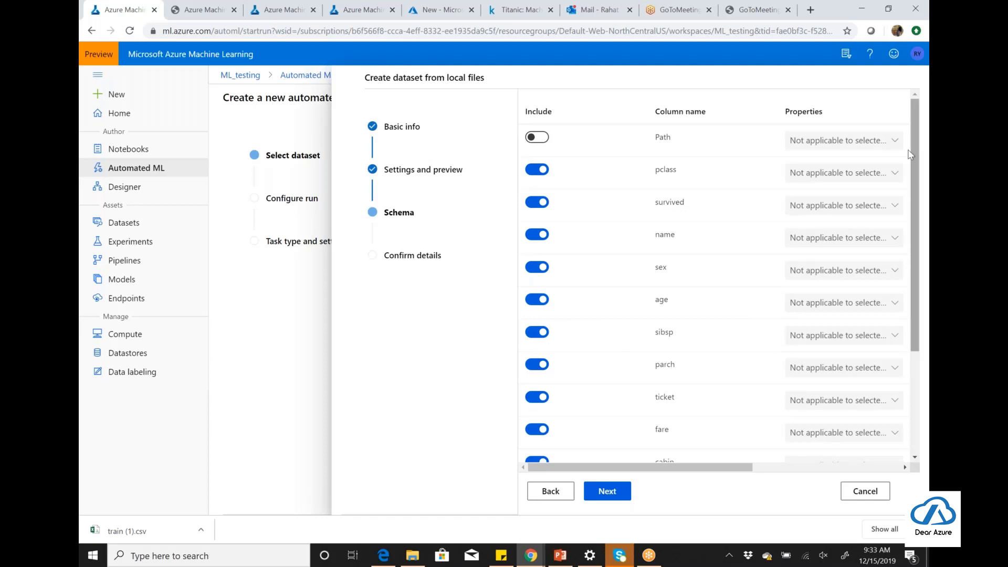
Step: Exclude the name, home.dest and body columns from the dataset schema
{"action": "scroll", "coordinate": [892, 316], "scroll_direction": "down", "scroll_amount": 3}
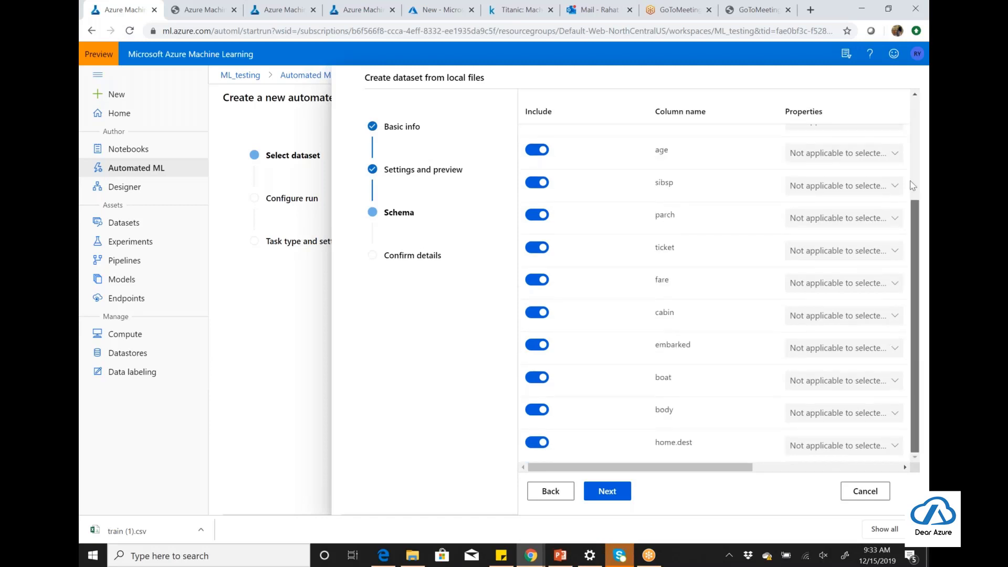
{"action": "scroll", "coordinate": [897, 325], "scroll_direction": "up", "scroll_amount": 3}
{"action": "scroll", "coordinate": [896, 362], "scroll_direction": "down", "scroll_amount": 3}
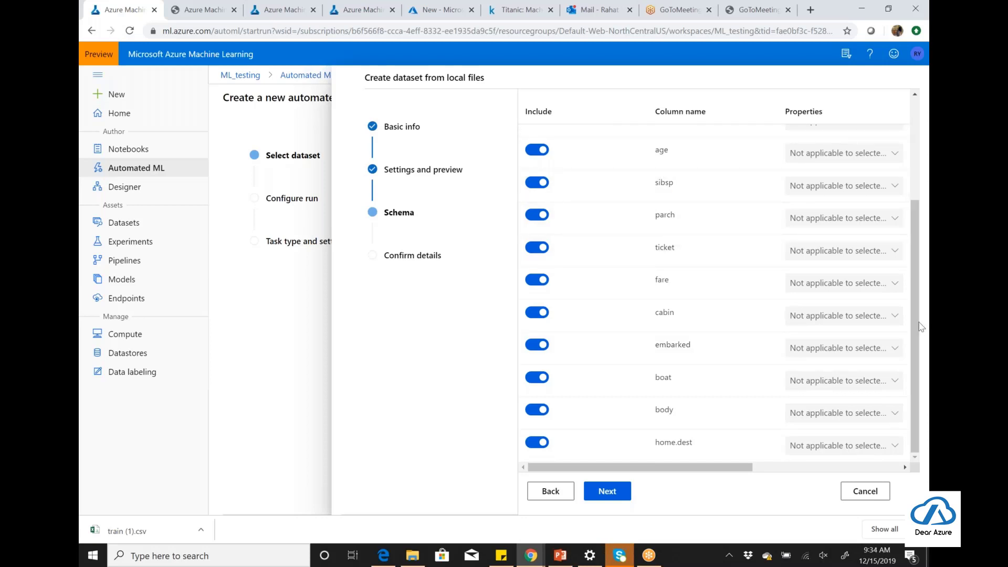
{"action": "scroll", "coordinate": [911, 252], "scroll_direction": "up", "scroll_amount": 3}
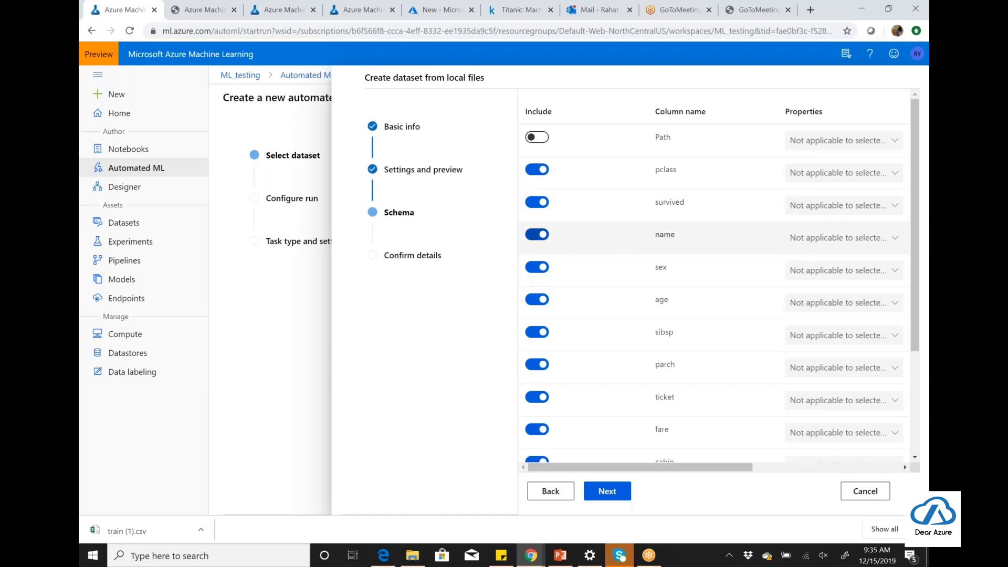
{"action": "left_click", "coordinate": [536, 234]}
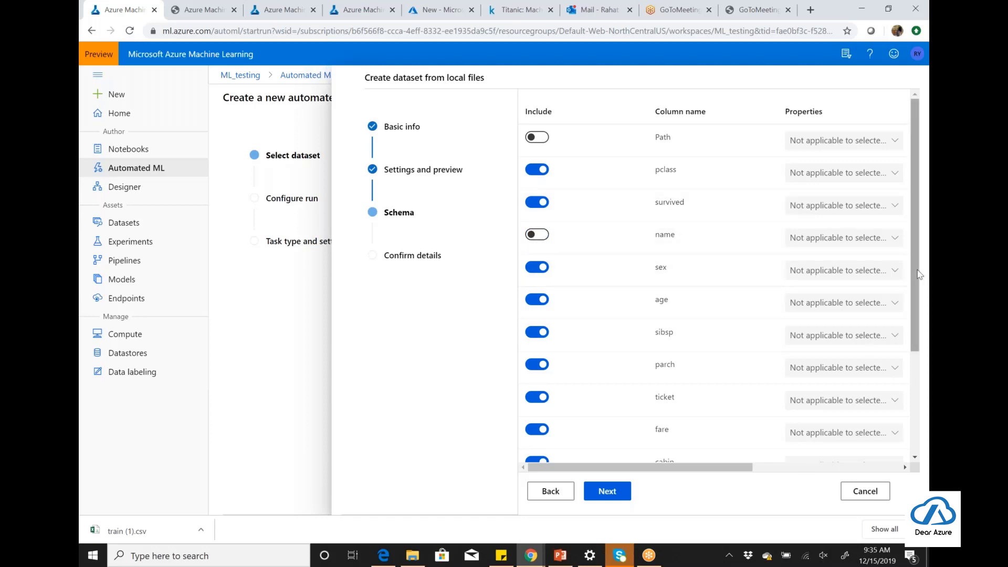
{"action": "left_click_drag", "start_coordinate": [917, 269], "coordinate": [921, 409]}
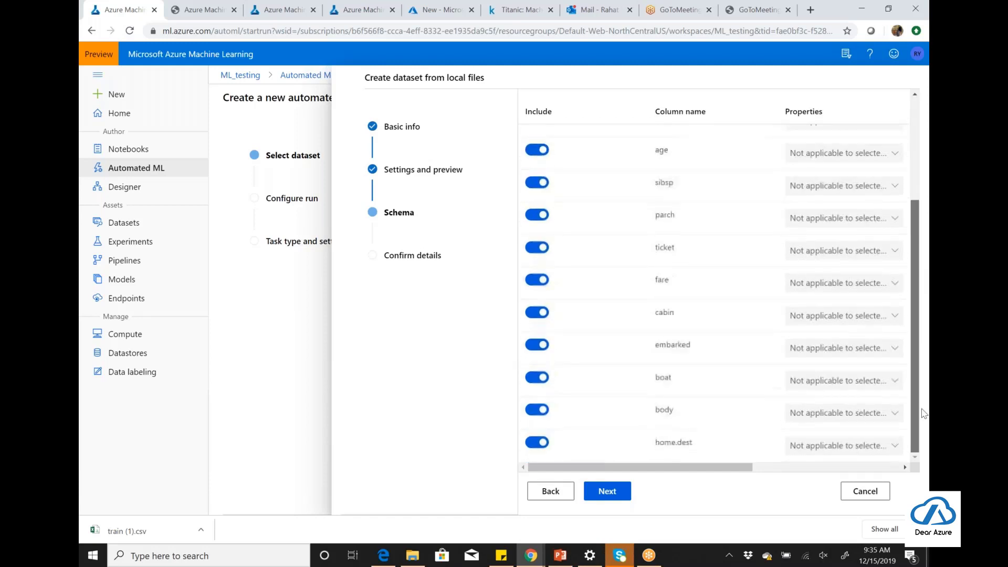
{"action": "left_click", "coordinate": [537, 449]}
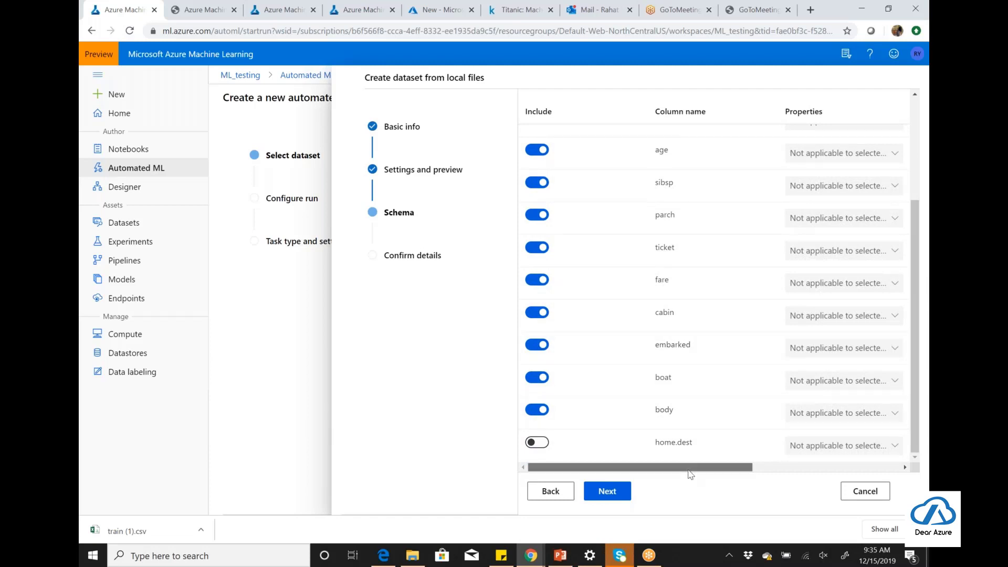
{"action": "left_click_drag", "start_coordinate": [690, 468], "coordinate": [840, 462]}
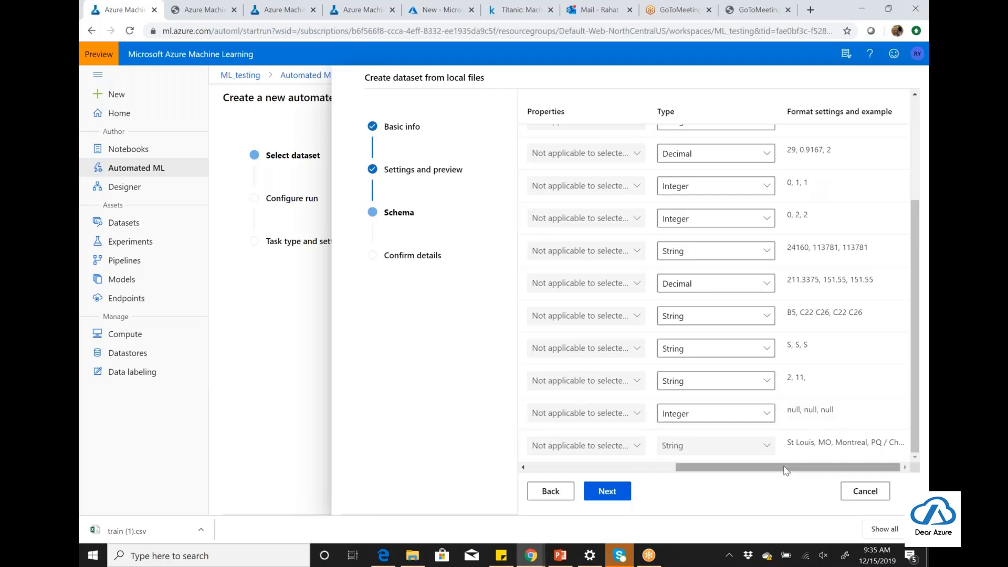
{"action": "left_click_drag", "start_coordinate": [699, 475], "coordinate": [552, 472]}
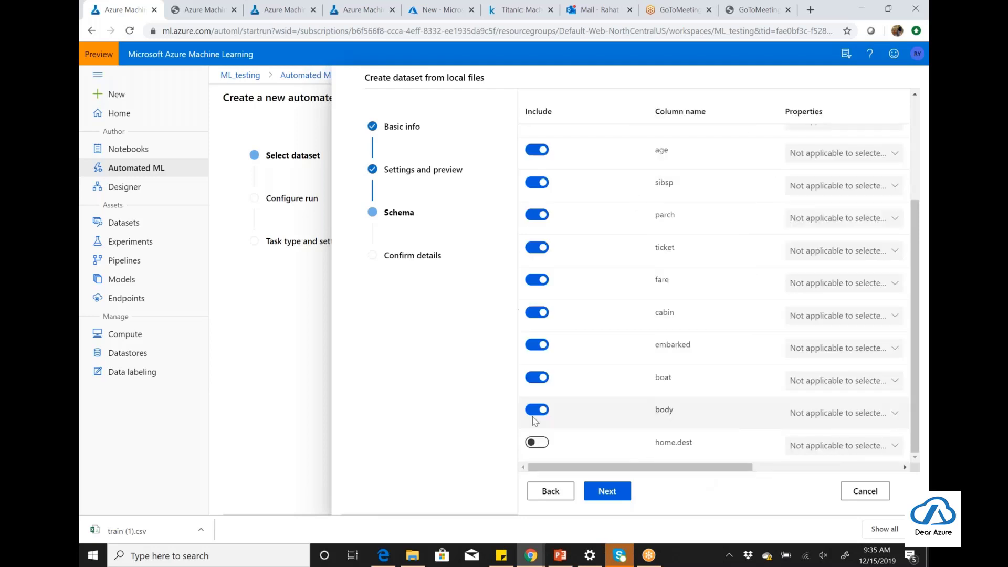
{"action": "left_click", "coordinate": [536, 409]}
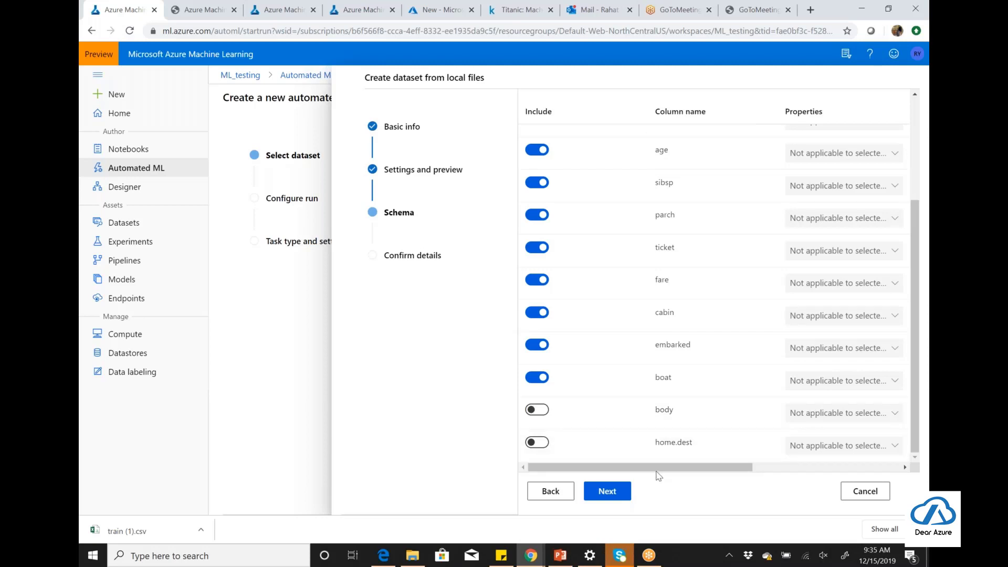
Step: Confirm the schema and create the dataset, then select the new Titanic dataset for the run and continue to the run configuration
{"action": "left_click", "coordinate": [840, 467]}
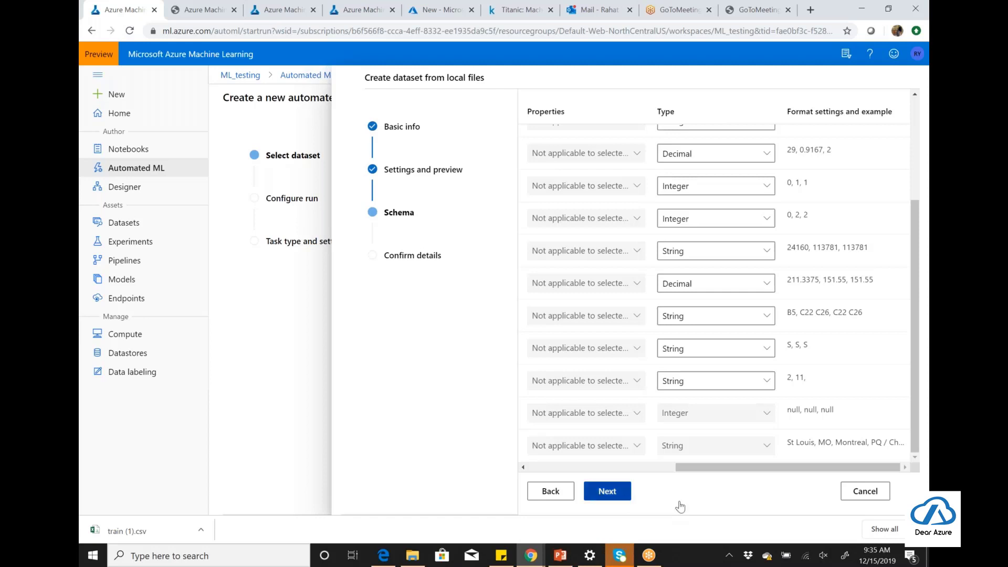
{"action": "left_click", "coordinate": [607, 491]}
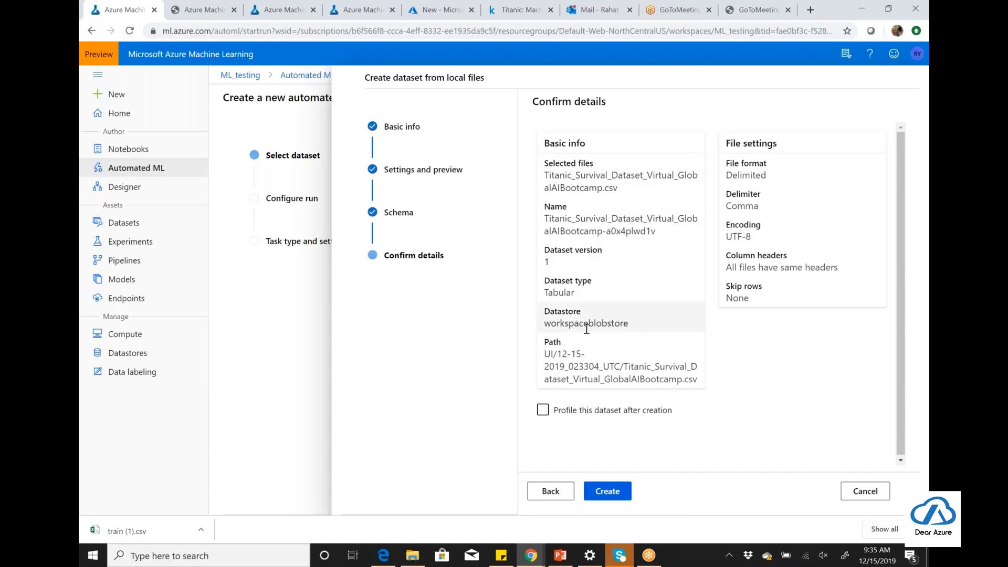
{"action": "left_click", "coordinate": [607, 491]}
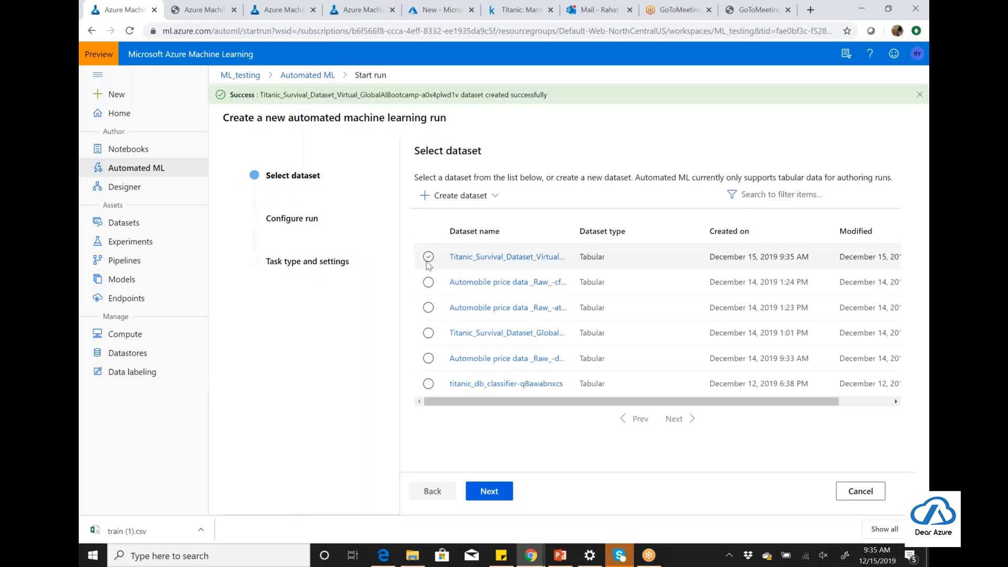
{"action": "left_click", "coordinate": [427, 261]}
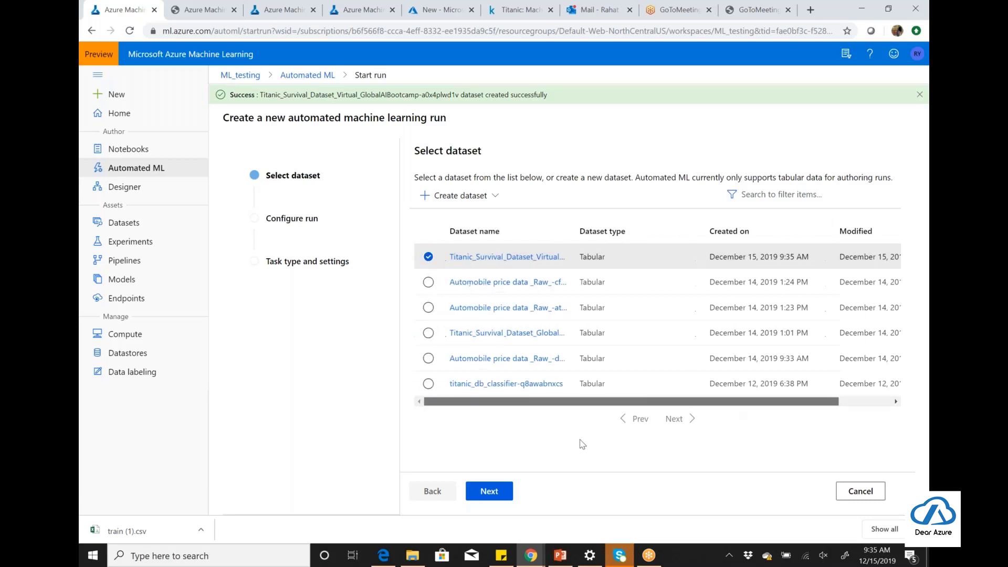
{"action": "left_click", "coordinate": [489, 491]}
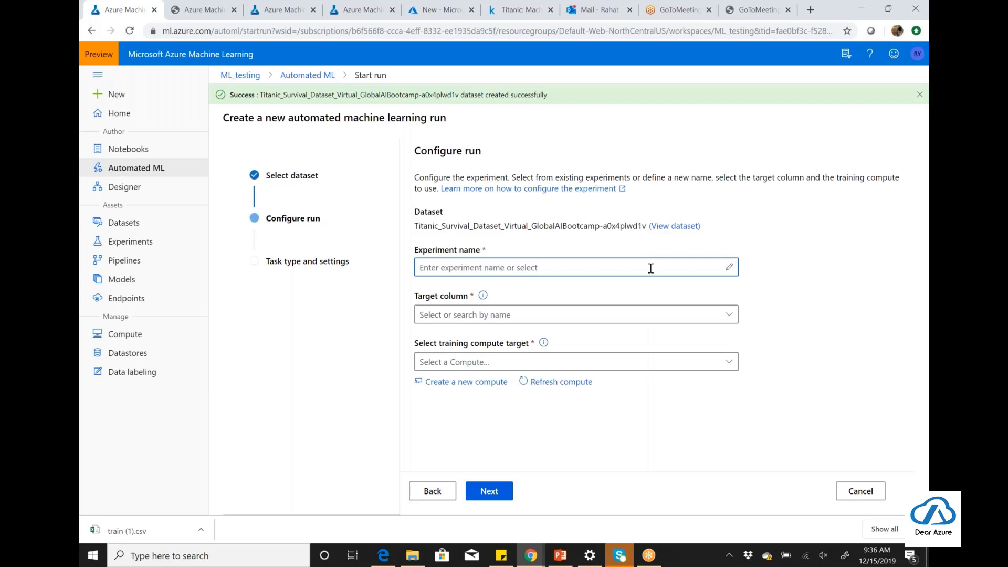
Step: Name the experiment Virtual_GlovalAIBootcamp_Titanic and choose survived as the target column
{"action": "type", "text": "Virtual_"}
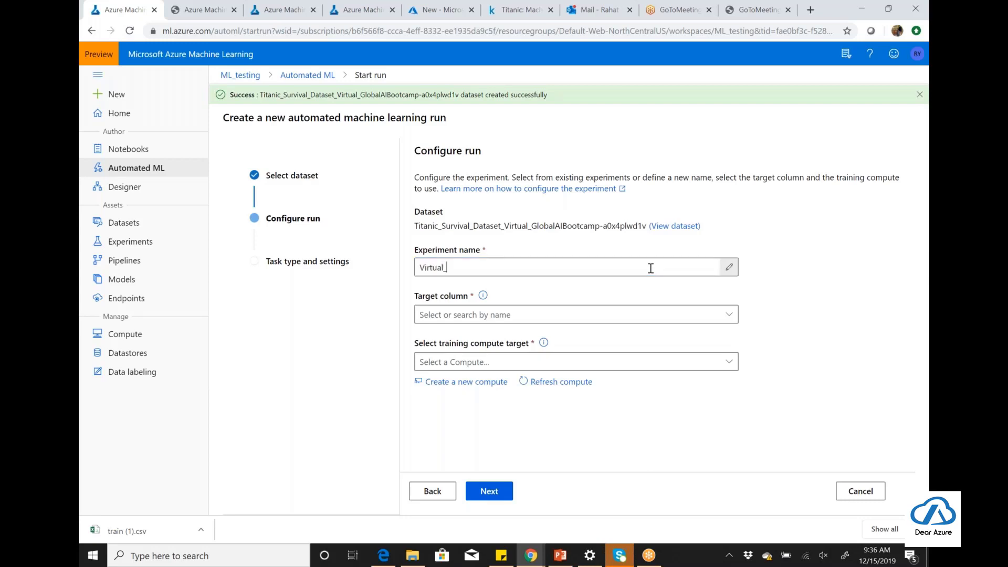
{"action": "type", "text": "GlovalAIBootcamp_Titanic"}
{"action": "left_click", "coordinate": [730, 315]}
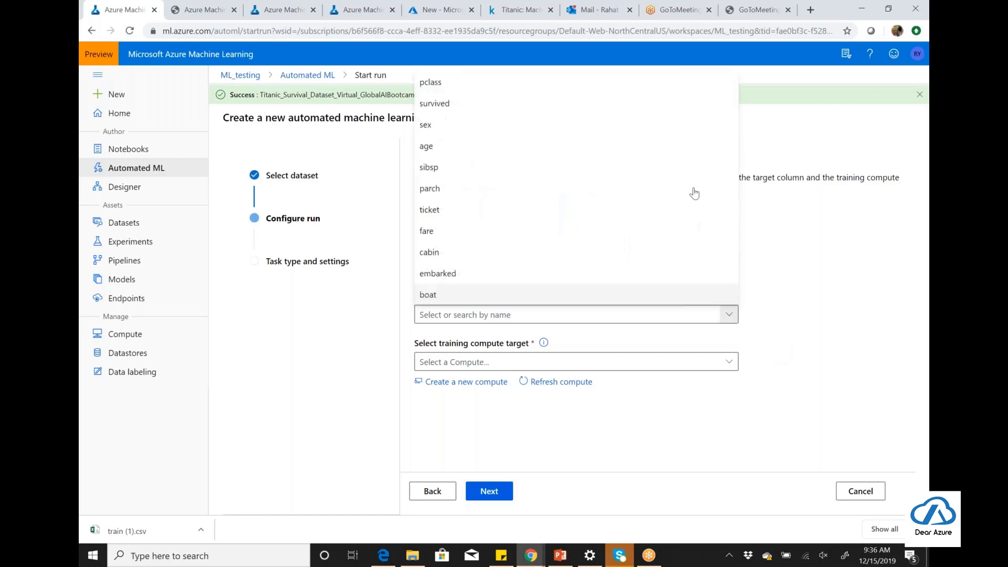
{"action": "left_click", "coordinate": [652, 103]}
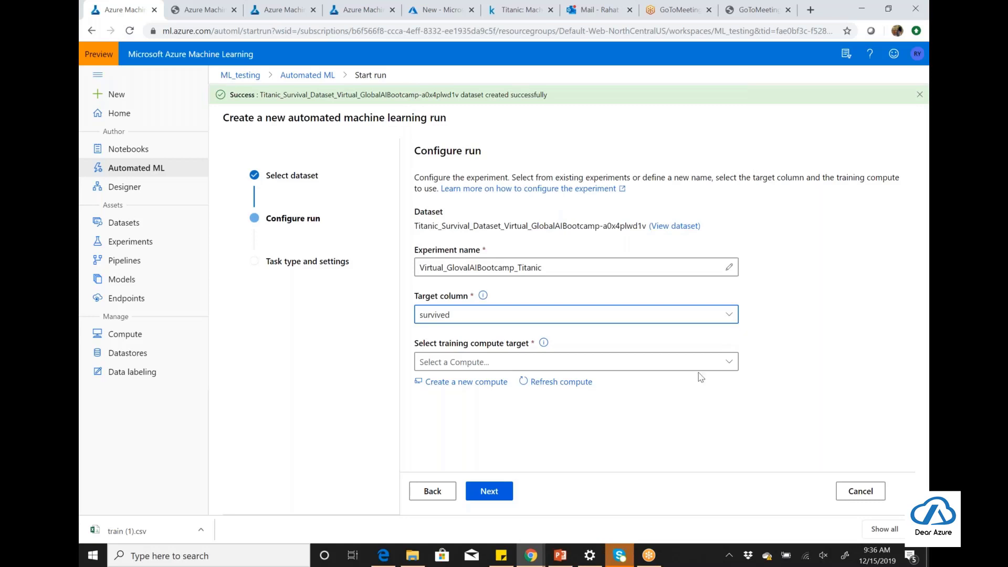
{"action": "left_click", "coordinate": [737, 361]}
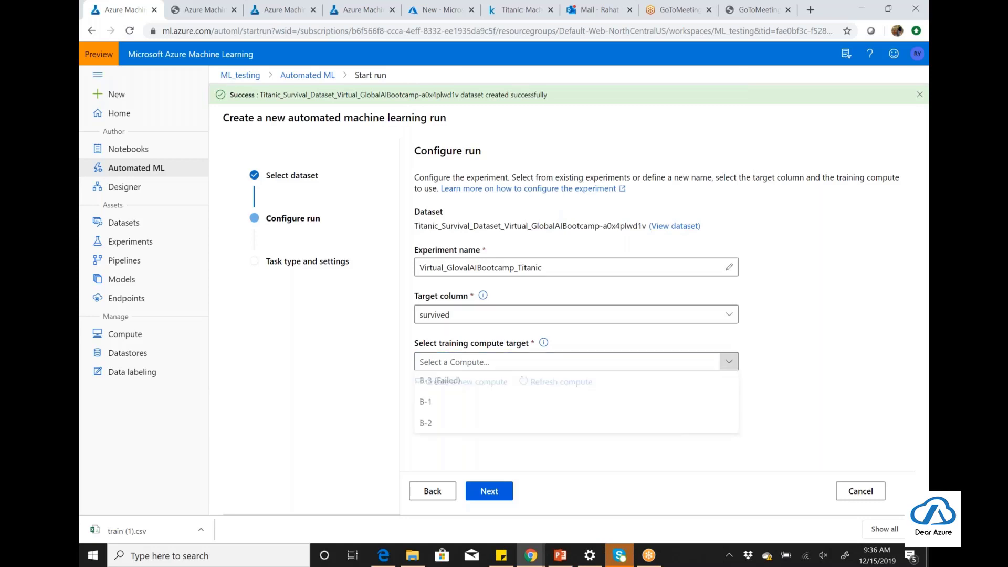
{"action": "left_click", "coordinate": [825, 362]}
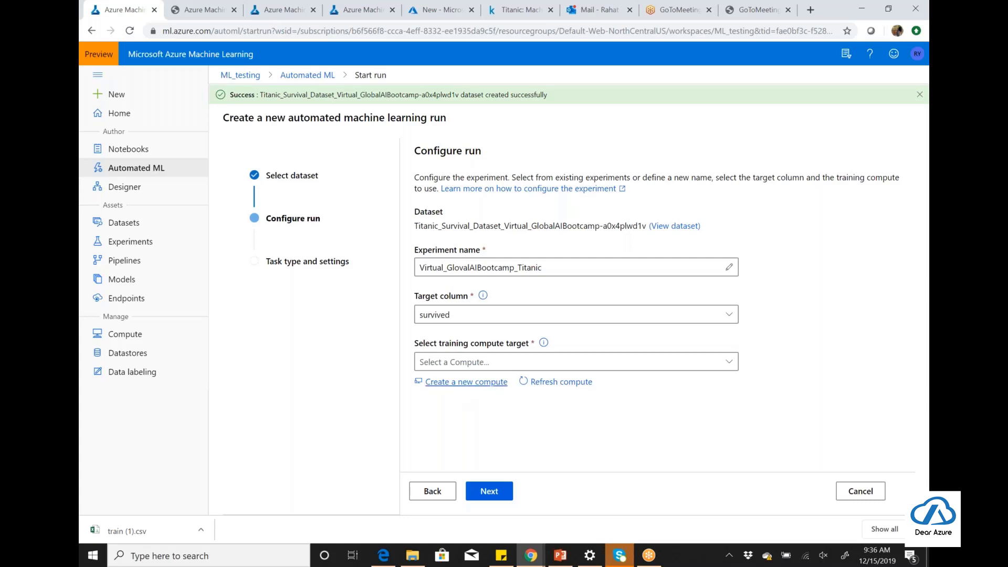
{"action": "left_click", "coordinate": [466, 381]}
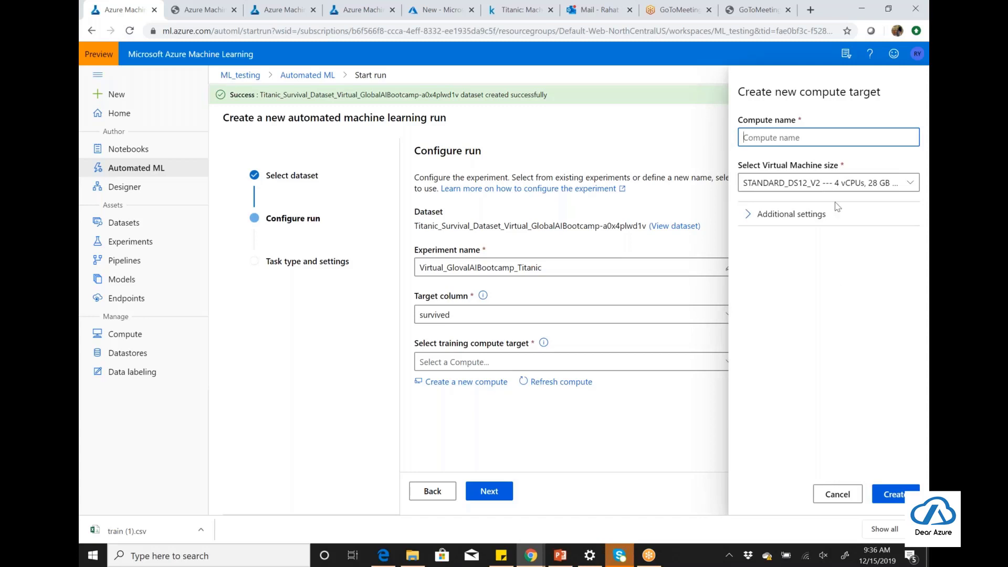
{"action": "type", "text": "B-4"}
{"action": "left_click", "coordinate": [912, 187]}
{"action": "left_click", "coordinate": [913, 189]}
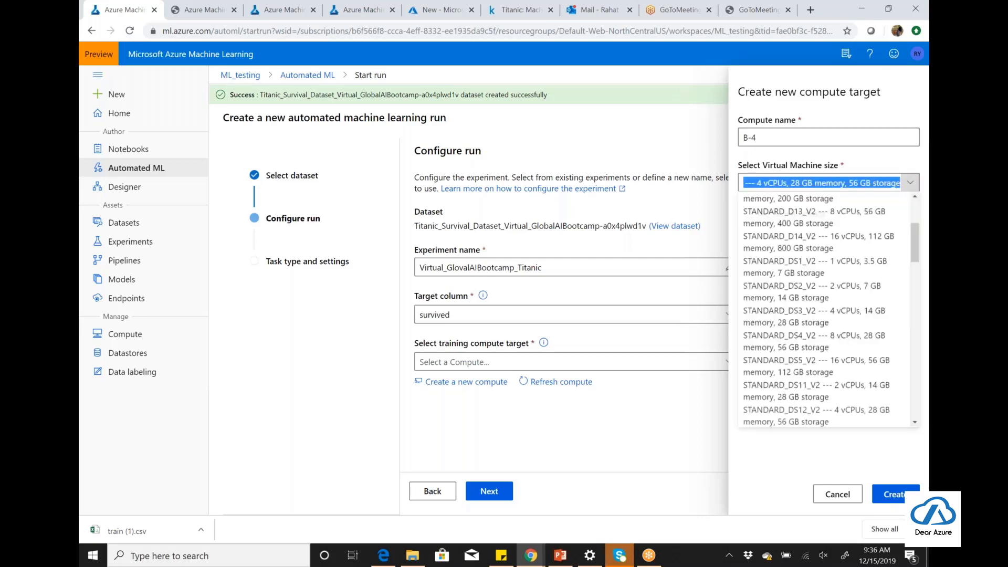
{"action": "scroll", "coordinate": [913, 265], "scroll_direction": "down", "scroll_amount": 1}
{"action": "scroll", "coordinate": [913, 265], "scroll_direction": "down", "scroll_amount": 3}
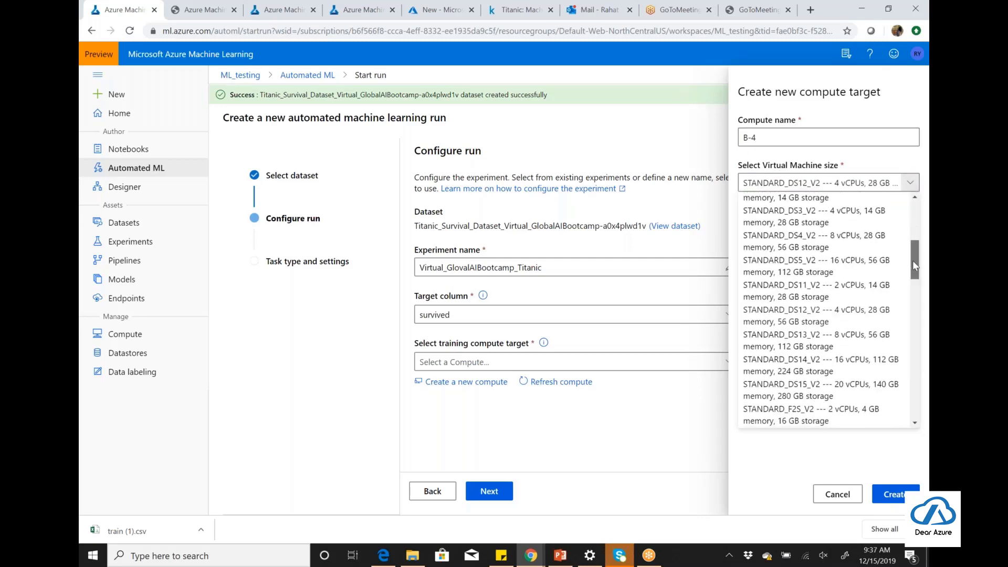
{"action": "scroll", "coordinate": [913, 268], "scroll_direction": "down", "scroll_amount": 10}
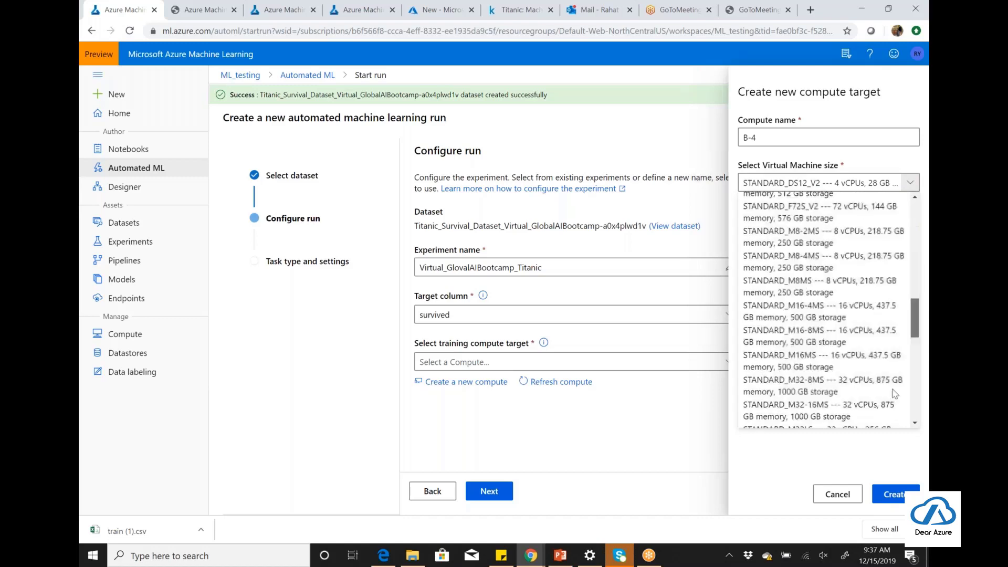
{"action": "scroll", "coordinate": [914, 336], "scroll_direction": "up", "scroll_amount": 8}
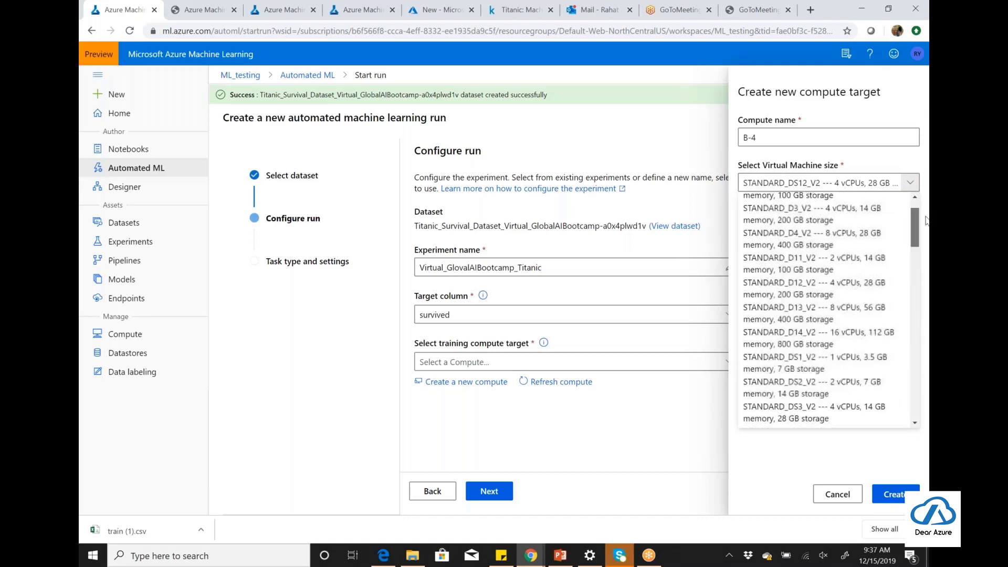
{"action": "scroll", "coordinate": [915, 326], "scroll_direction": "down", "scroll_amount": 8}
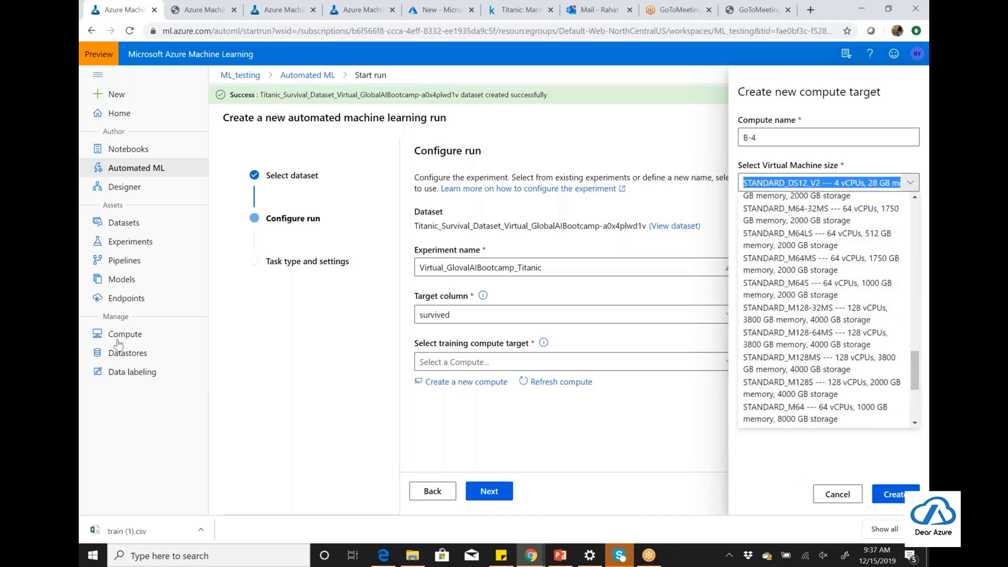
{"action": "left_click", "coordinate": [782, 456]}
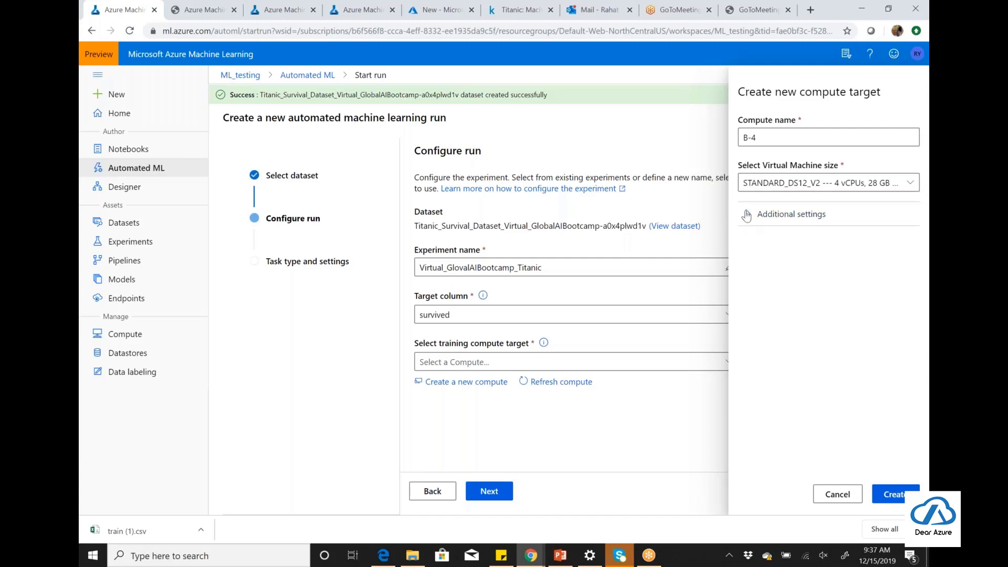
{"action": "left_click", "coordinate": [747, 216]}
{"action": "left_click", "coordinate": [754, 254]}
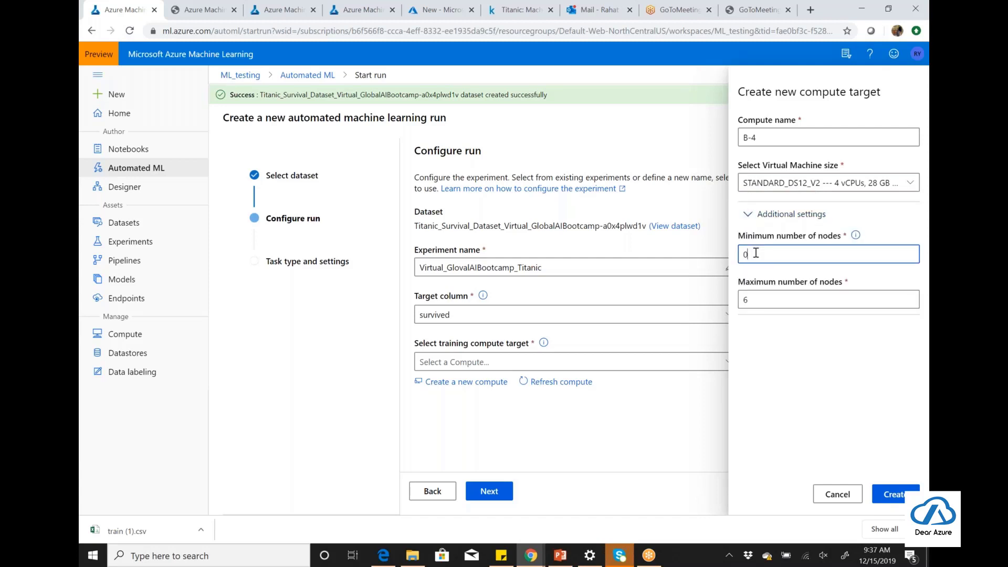
{"action": "key", "text": "BackSpace"}
{"action": "type", "text": "2"}
{"action": "left_click", "coordinate": [837, 493]}
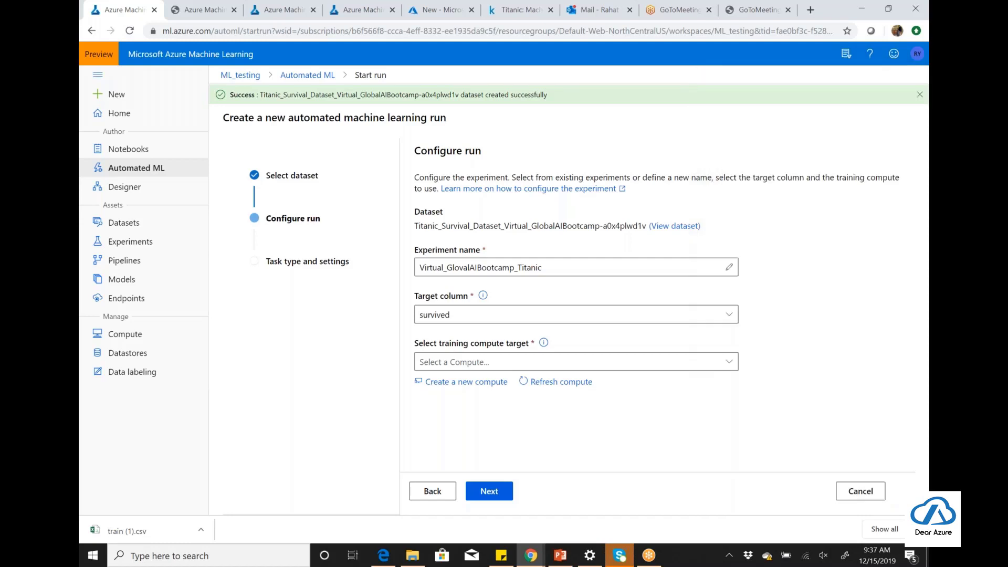
Step: Set B-2 as the training compute target and start the automated ML run as a Classification task
{"action": "left_click", "coordinate": [730, 363]}
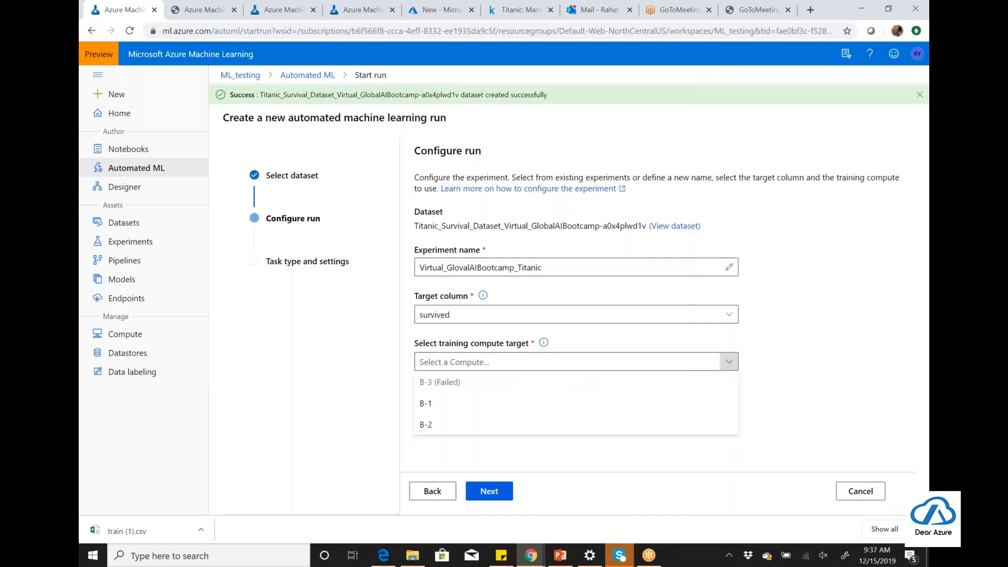
{"action": "left_click", "coordinate": [702, 426]}
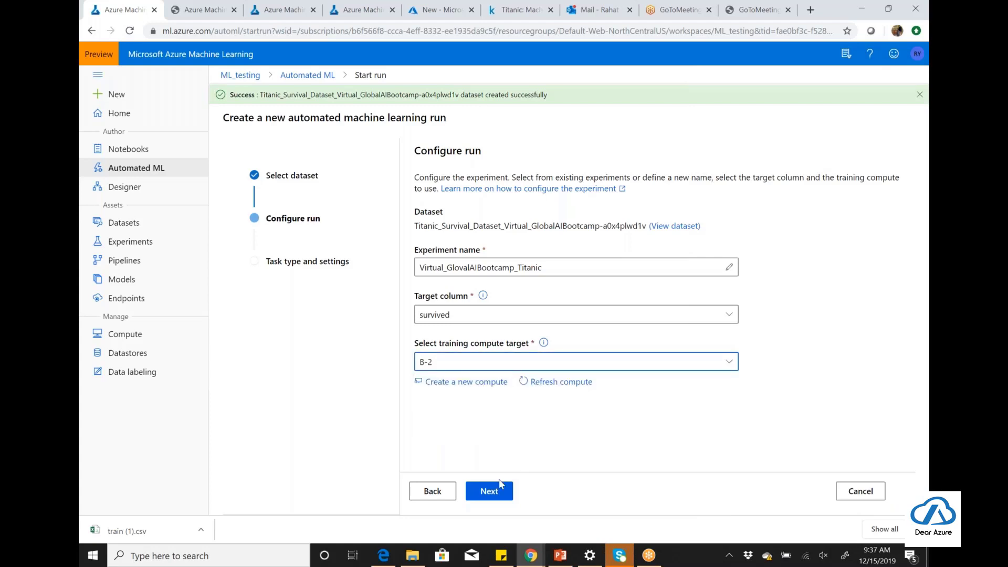
{"action": "left_click", "coordinate": [488, 491]}
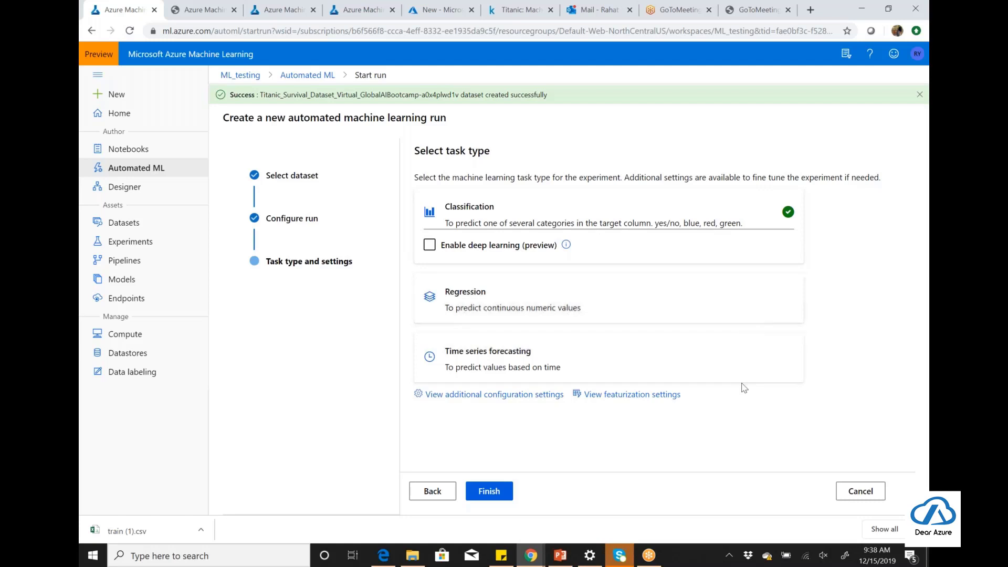
{"action": "left_click", "coordinate": [698, 252]}
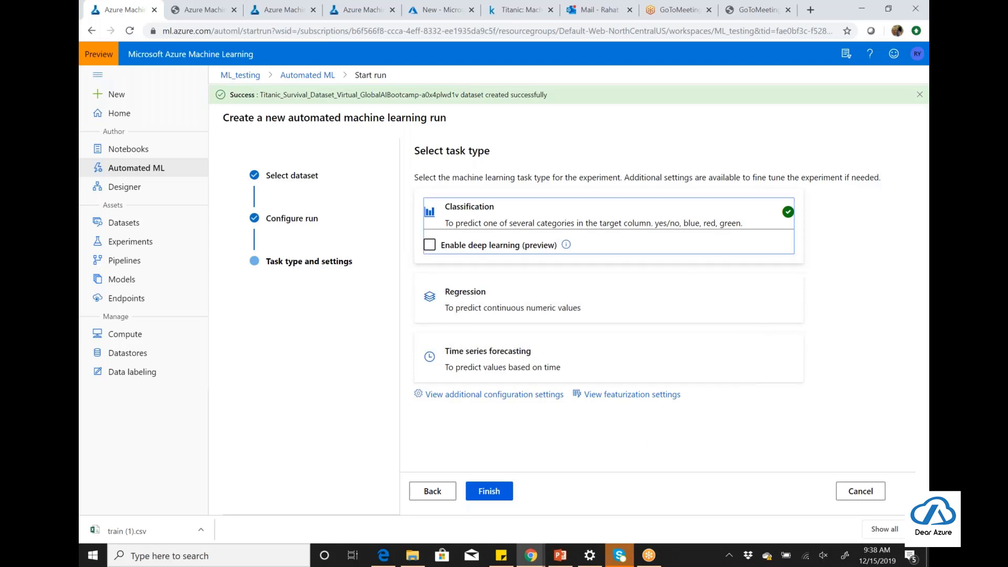
{"action": "left_click", "coordinate": [488, 491]}
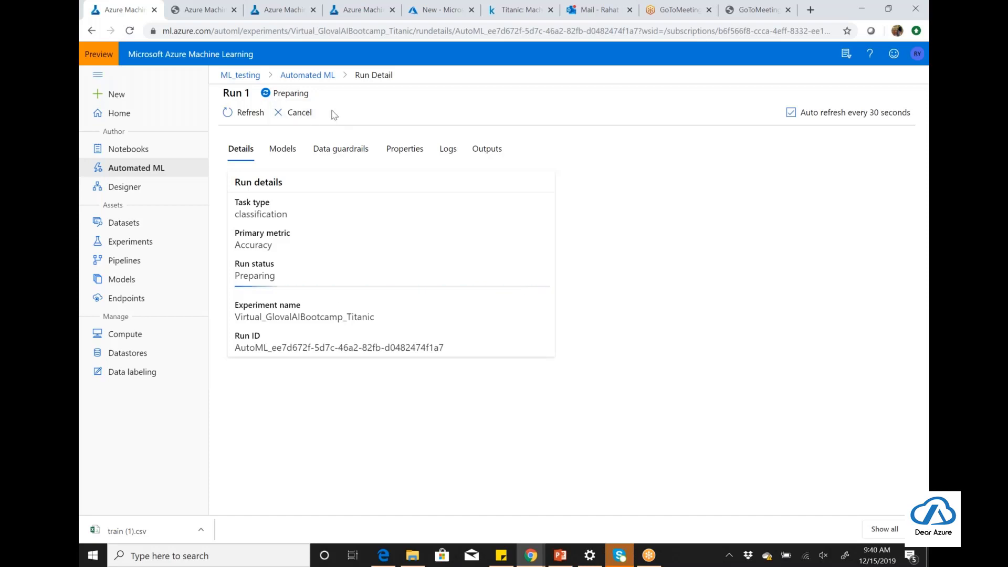
Step: Cancel the Virtual_GlovalAIBootcamp_Titanic run and return to the list of recent automated ML runs
{"action": "left_click", "coordinate": [302, 117]}
{"action": "left_click", "coordinate": [525, 311]}
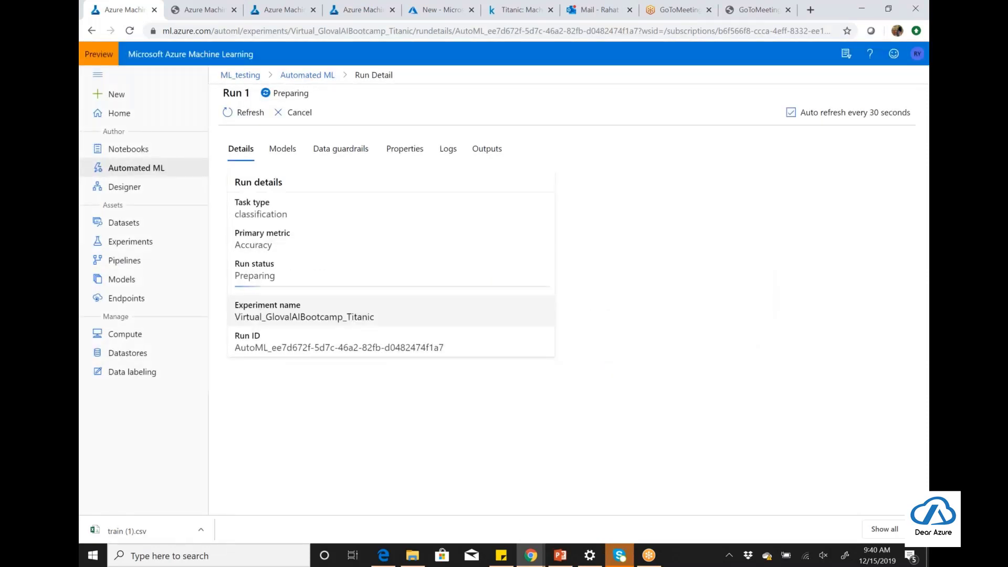
{"action": "left_click", "coordinate": [152, 170]}
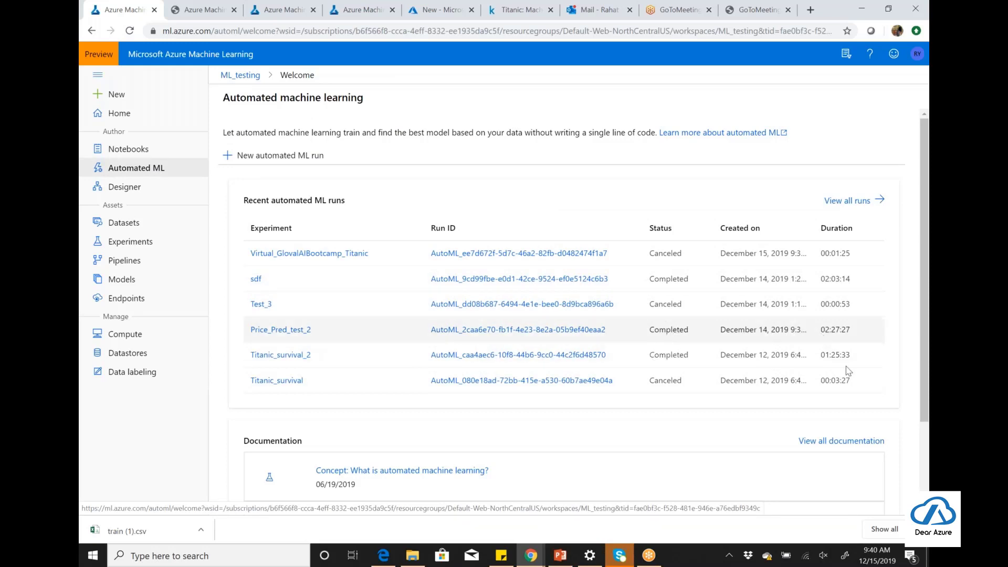
Step: Open the Titanic_survival_2 experiment and page through its runs to open Run 1
{"action": "left_click", "coordinate": [284, 356]}
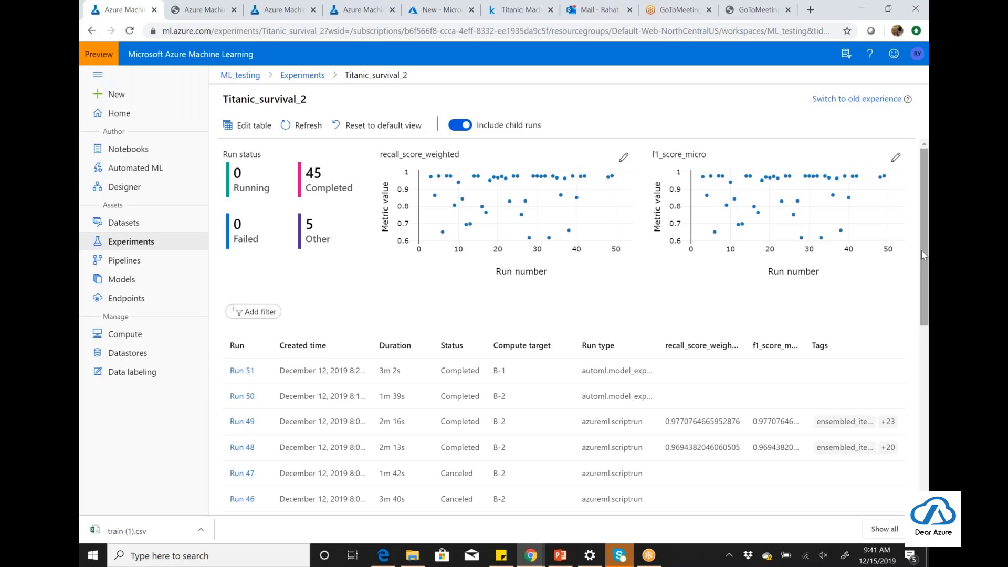
{"action": "left_click_drag", "start_coordinate": [920, 294], "coordinate": [919, 450]}
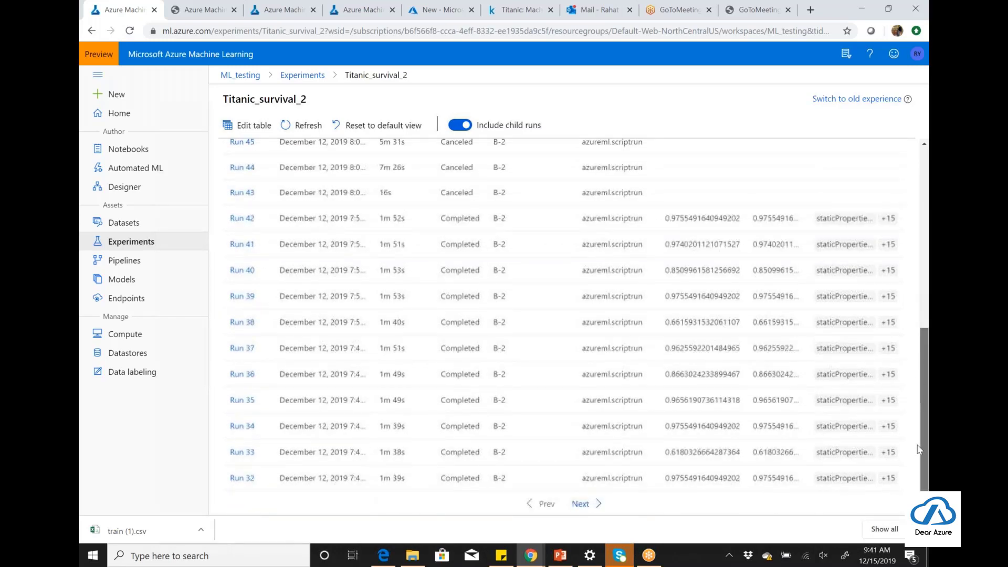
{"action": "left_click", "coordinate": [581, 504]}
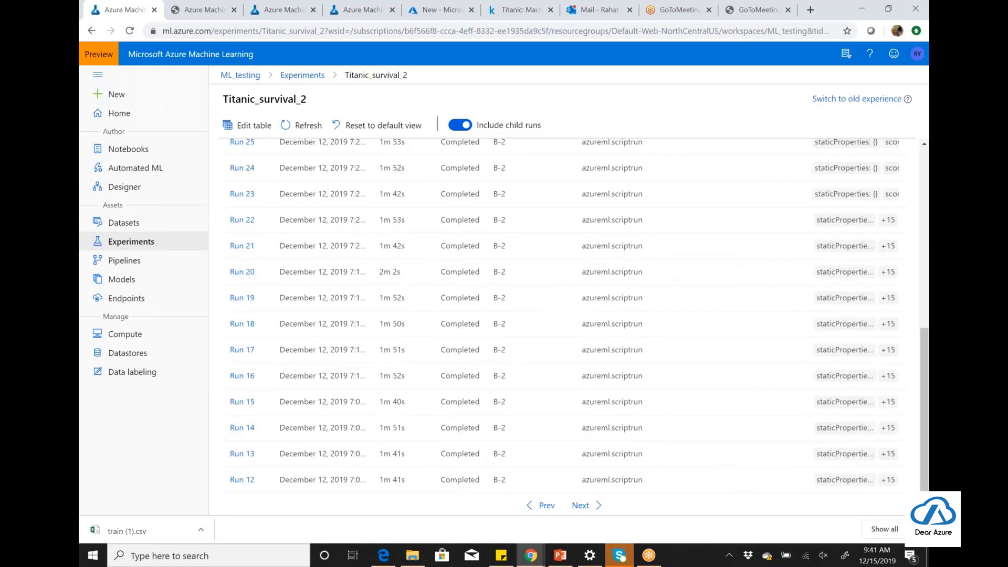
{"action": "left_click", "coordinate": [580, 505]}
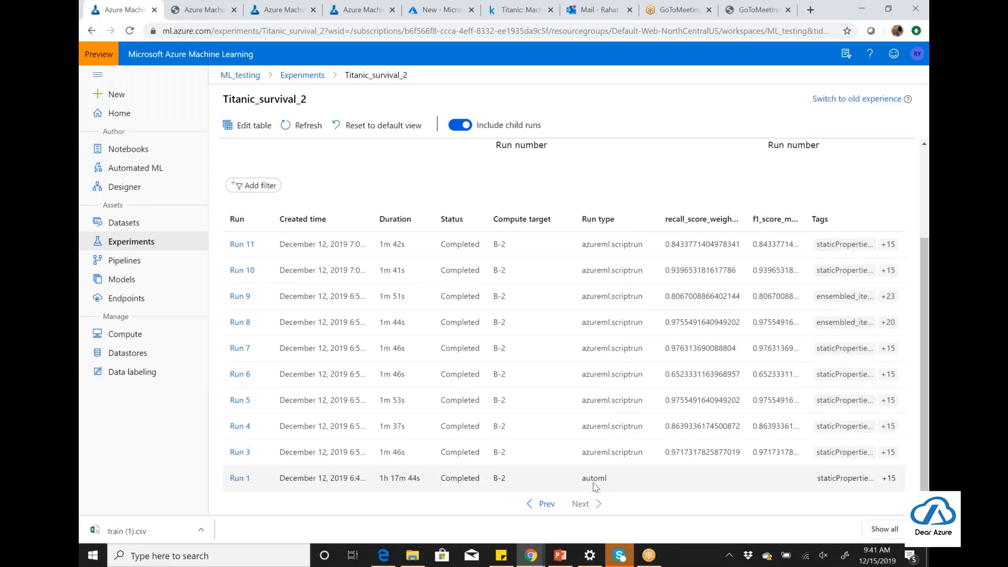
{"action": "left_click", "coordinate": [237, 484]}
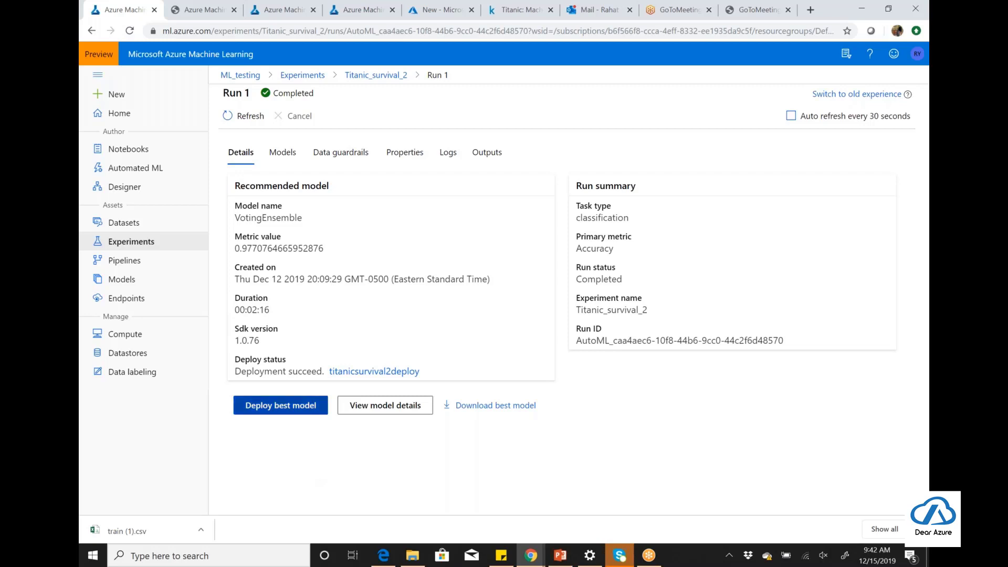
Step: Draft a deployment of the best model named hjgjhg on ACI with authentication disabled, review its advanced settings, and discard it
{"action": "left_click", "coordinate": [281, 405]}
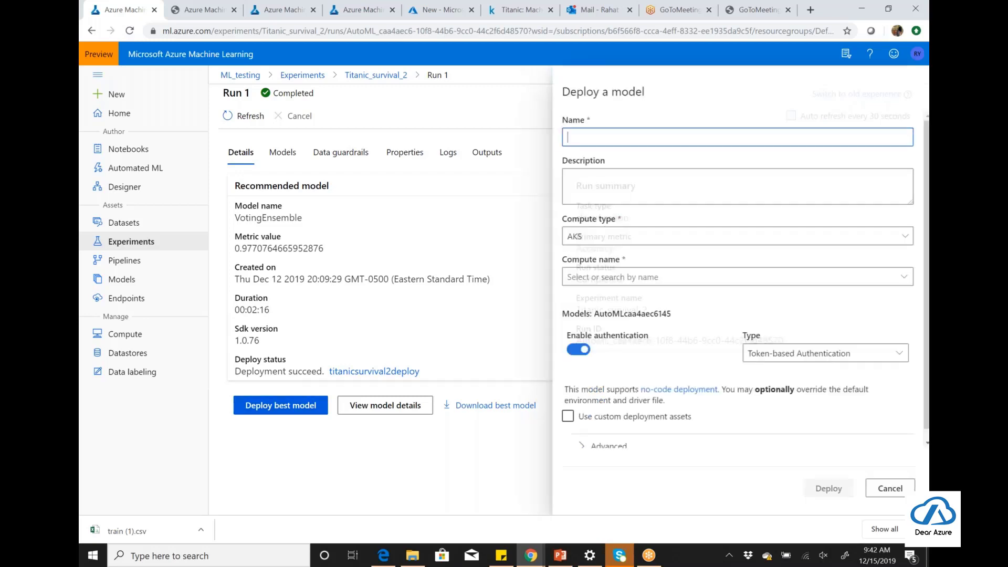
{"action": "type", "text": "hjgjhg"}
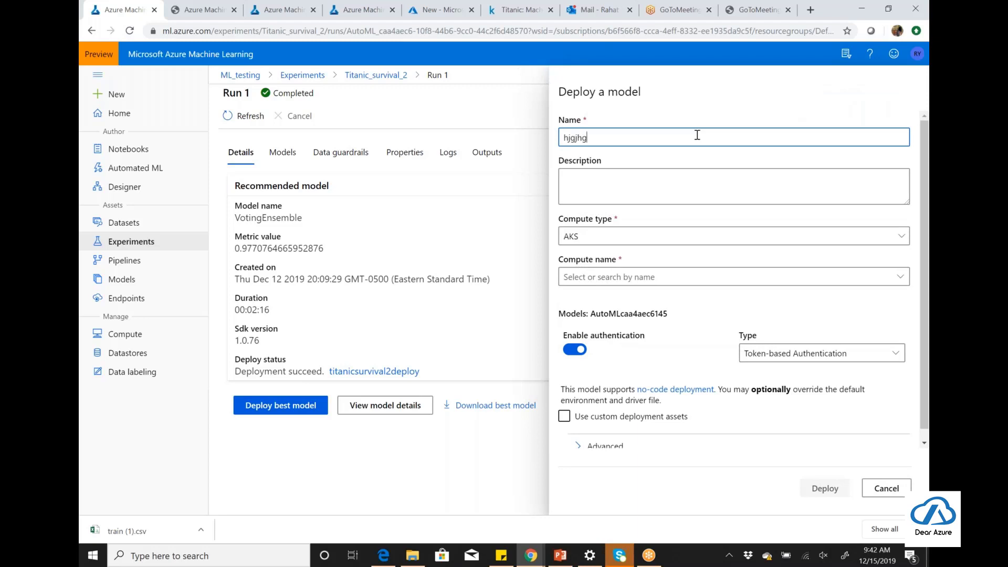
{"action": "left_click", "coordinate": [733, 241]}
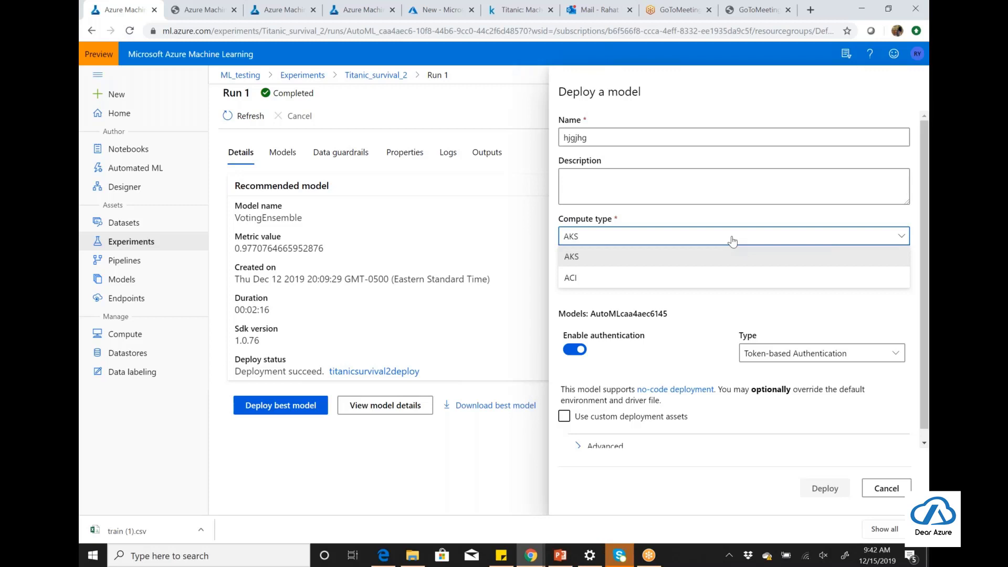
{"action": "left_click", "coordinate": [739, 280]}
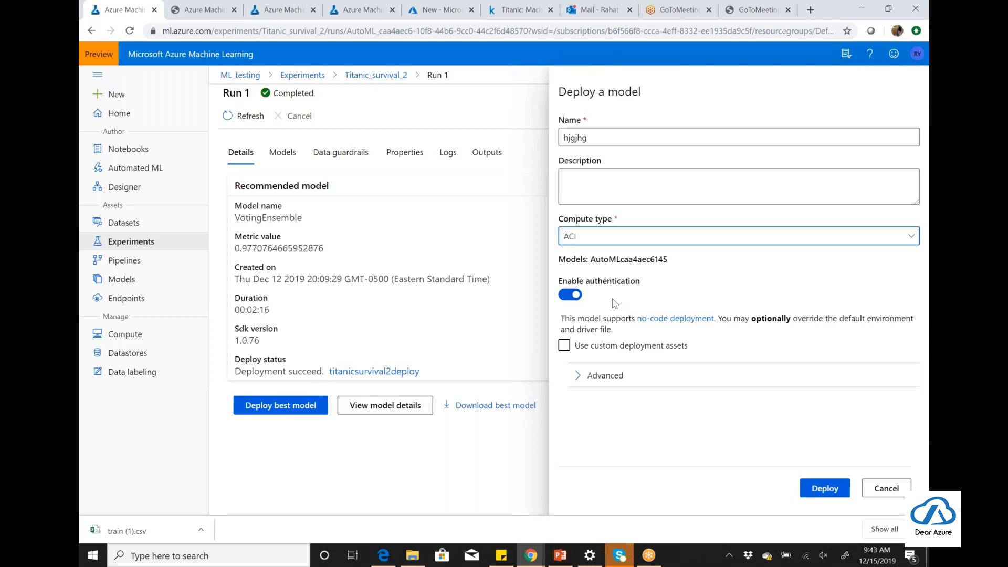
{"action": "left_click", "coordinate": [565, 296]}
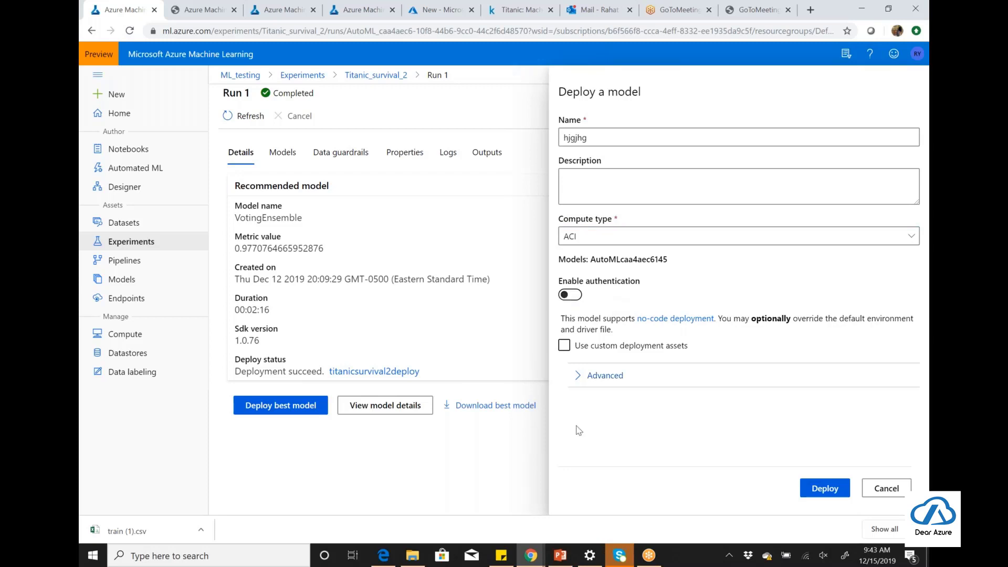
{"action": "left_click", "coordinate": [581, 377]}
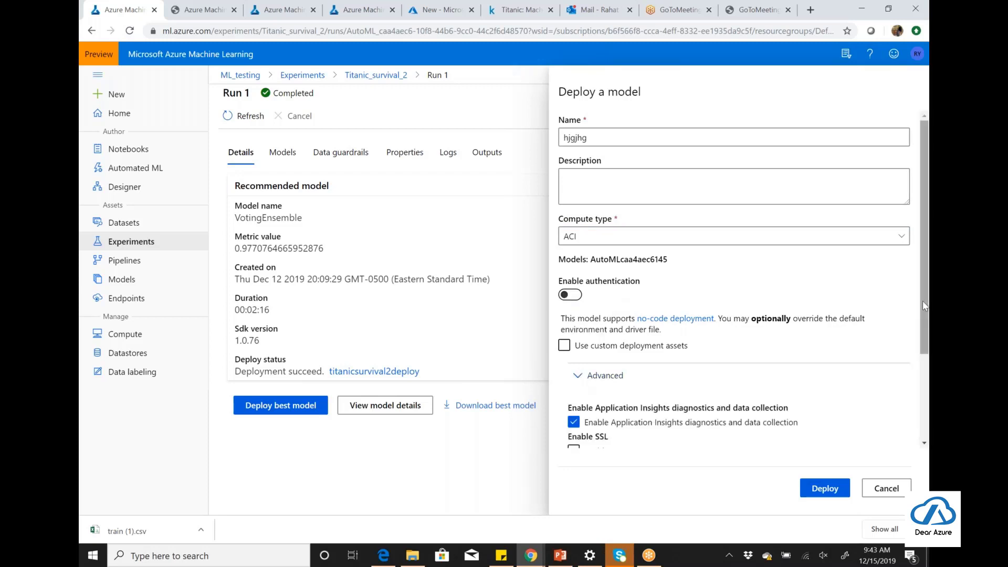
{"action": "scroll", "coordinate": [921, 310], "scroll_direction": "down", "scroll_amount": 3}
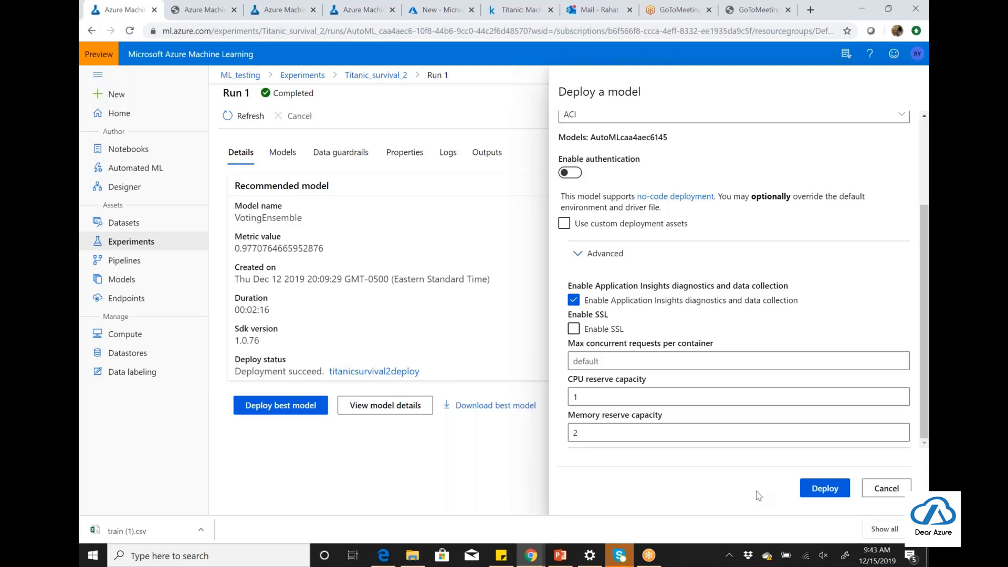
{"action": "left_click", "coordinate": [887, 489]}
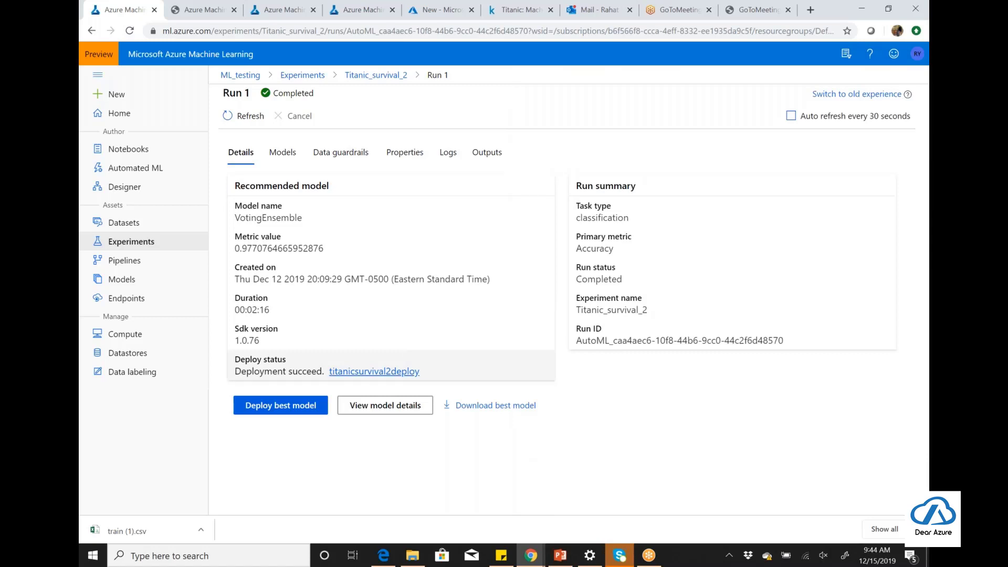
Step: Open the titanicsurvival2deploy endpoint in a separate tab and examine its REST endpoint and consumption info
{"action": "right_click", "coordinate": [404, 373]}
{"action": "left_click", "coordinate": [436, 379]}
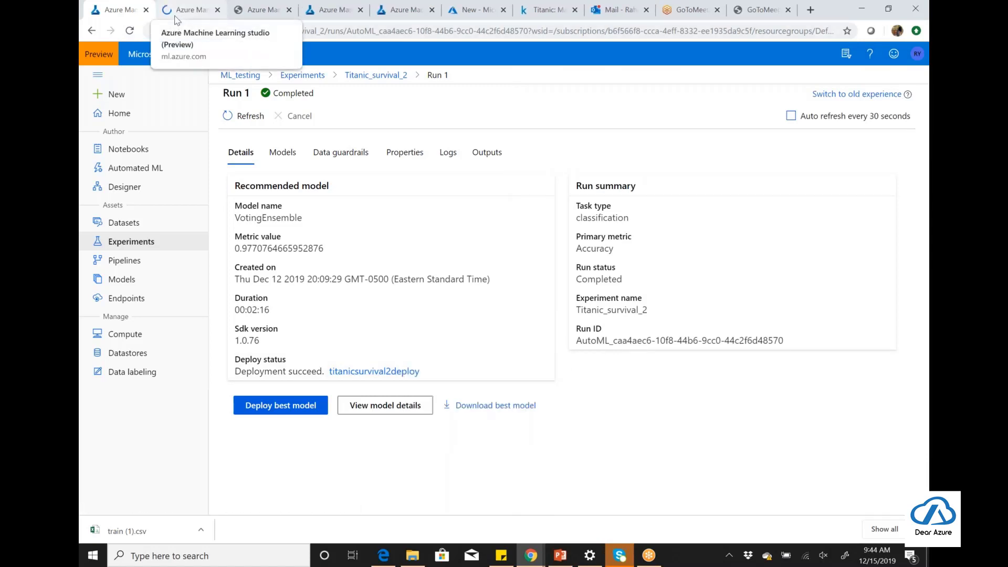
{"action": "left_click", "coordinate": [175, 17]}
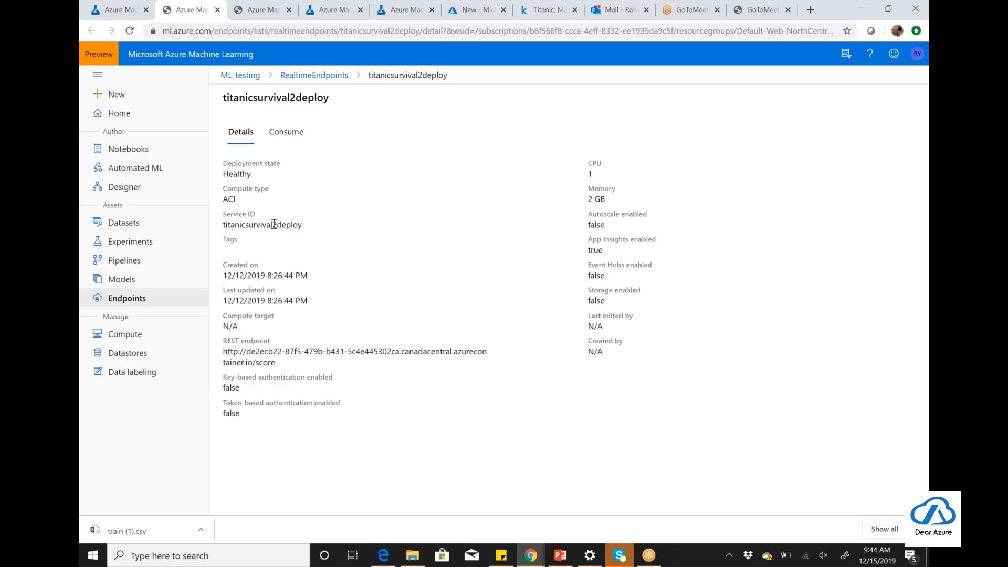
{"action": "mouse_move", "coordinate": [258, 358]}
{"action": "triple_click", "coordinate": [255, 349]}
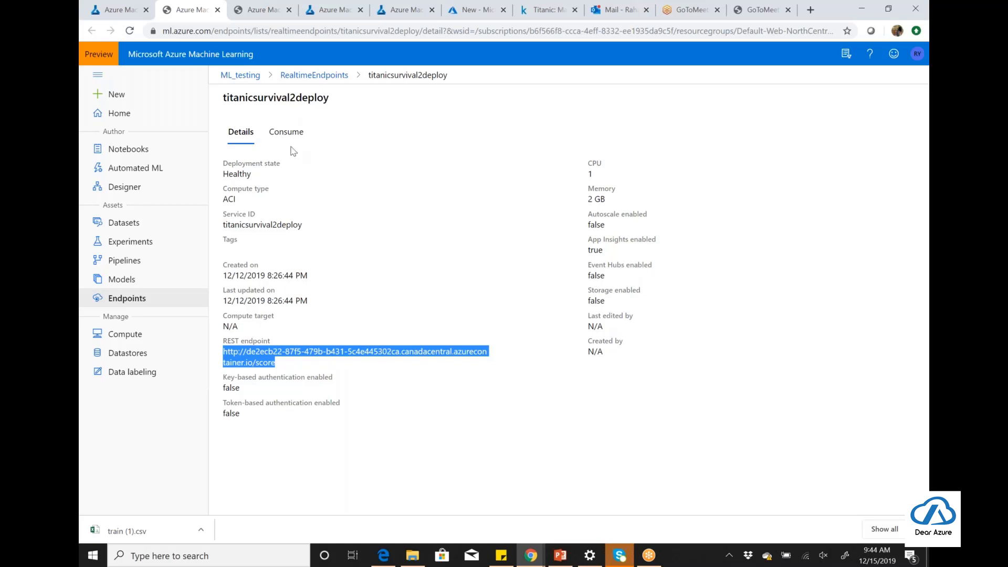
{"action": "left_click", "coordinate": [286, 131]}
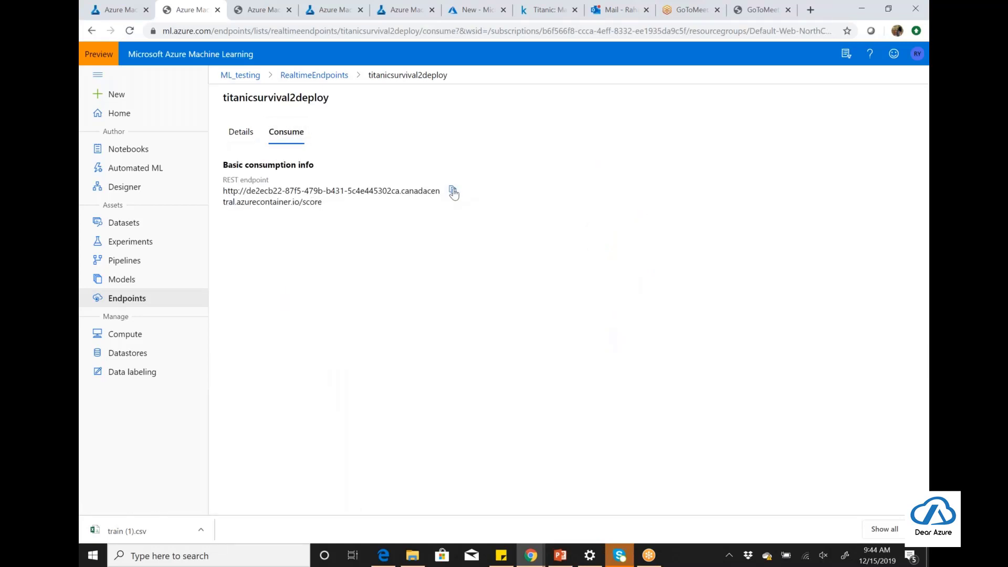
Step: Return to Run 1 and review the first two pages of its models ranked by accuracy
{"action": "left_click", "coordinate": [113, 10]}
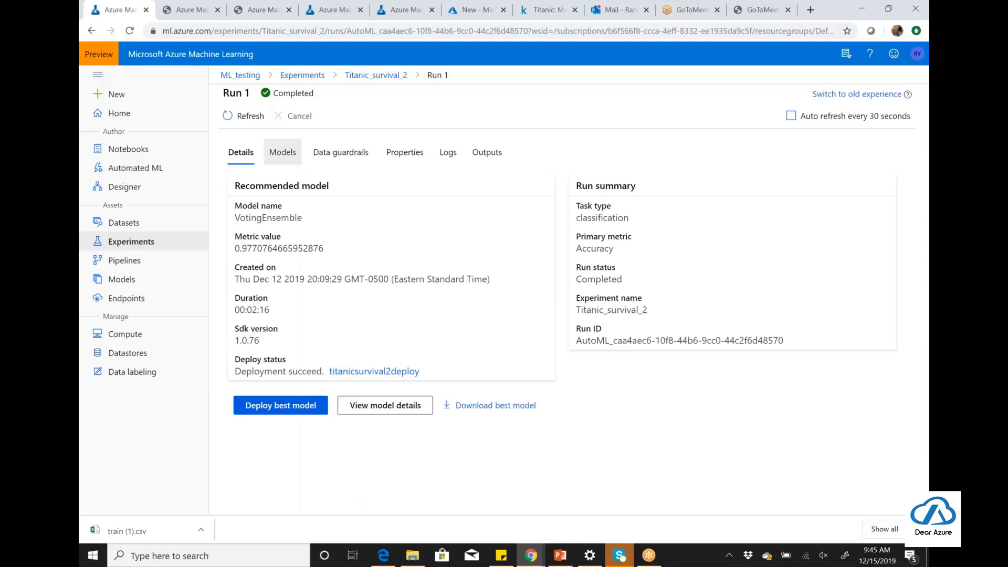
{"action": "left_click", "coordinate": [283, 152]}
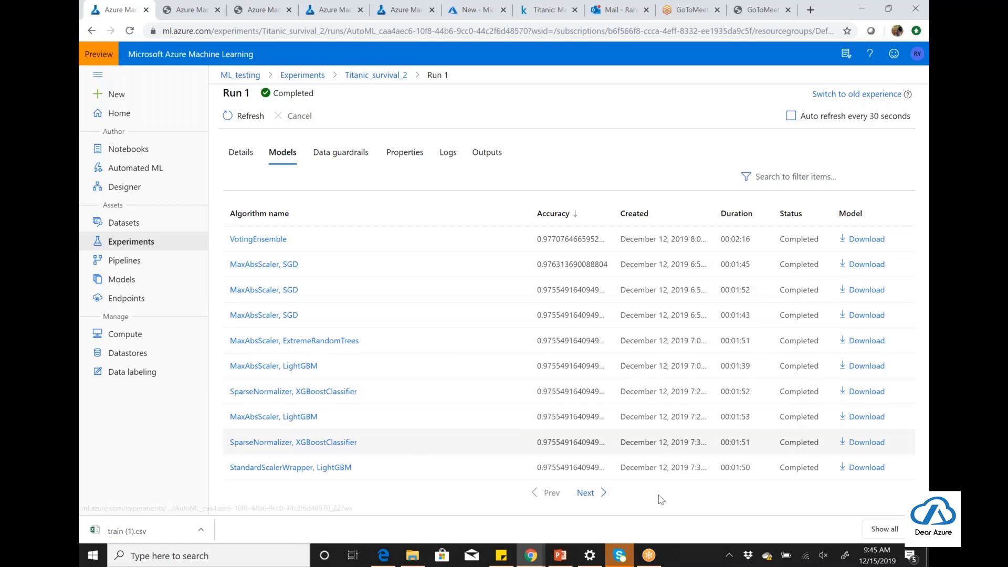
{"action": "left_click", "coordinate": [584, 492]}
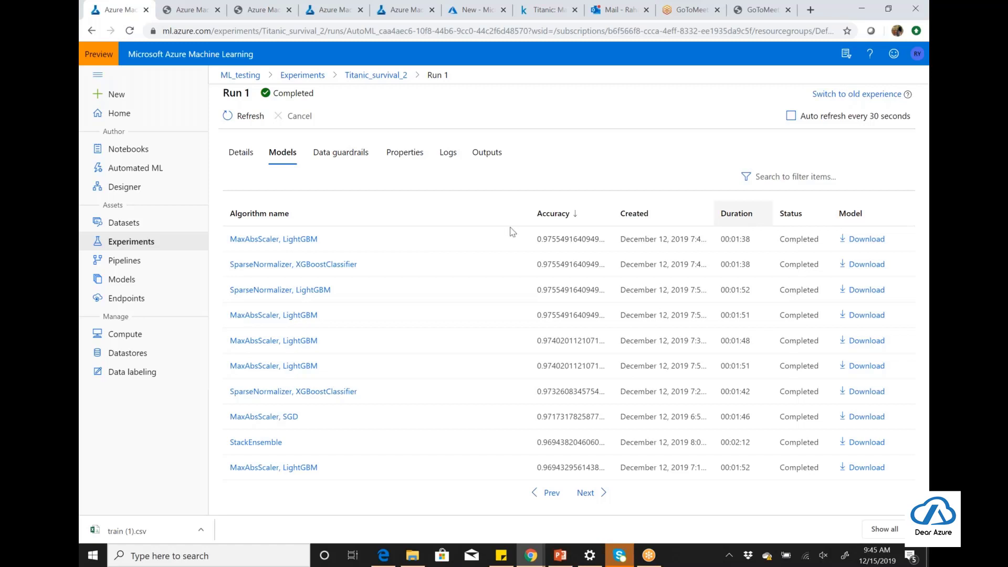
Step: Download the best model from the details of Run 1
{"action": "left_click", "coordinate": [246, 157]}
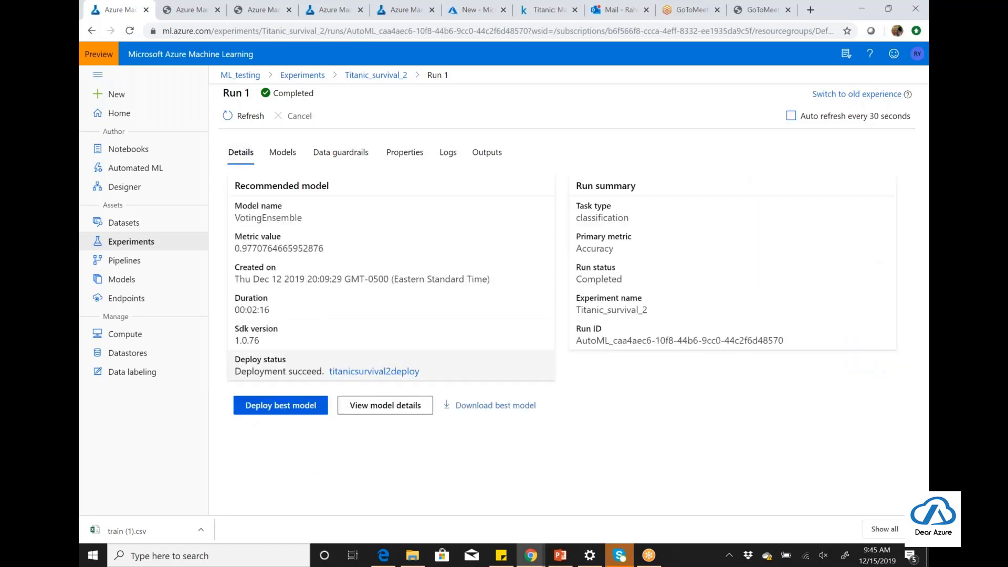
{"action": "left_click", "coordinate": [489, 407]}
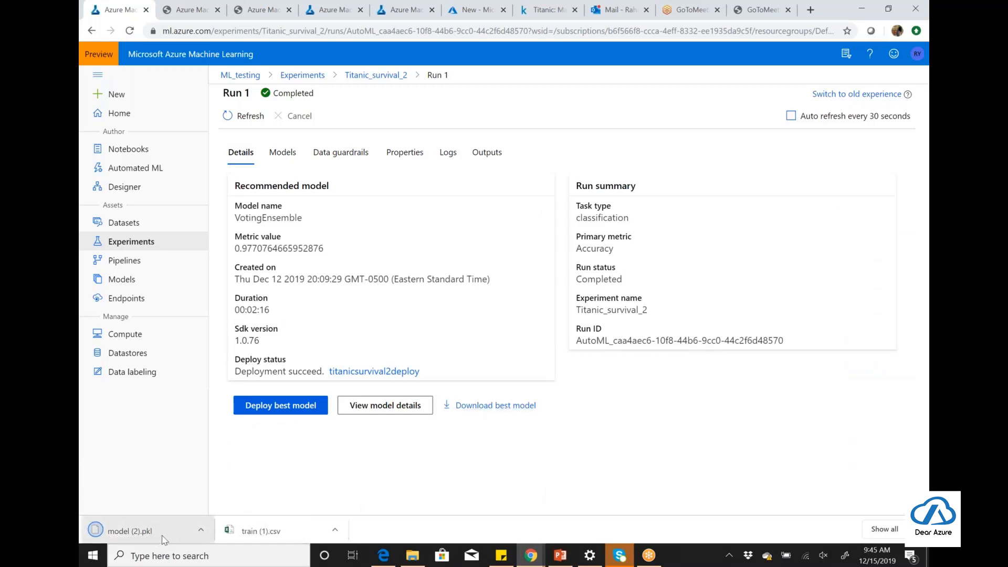
Step: Page through the full list of models trained in Run 1 to the last page, comparing algorithms and accuracy
{"action": "left_click", "coordinate": [281, 158]}
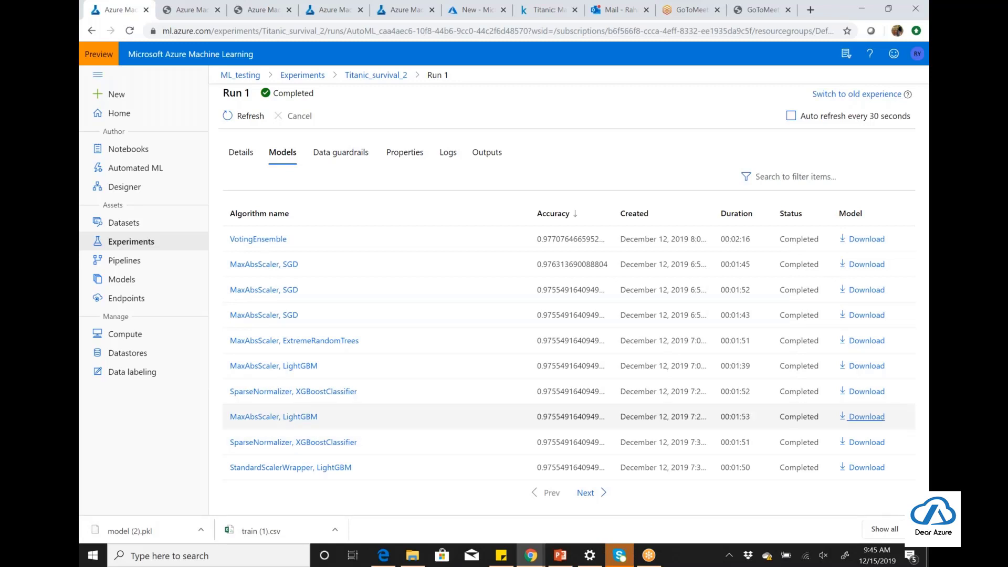
{"action": "left_click", "coordinate": [593, 497]}
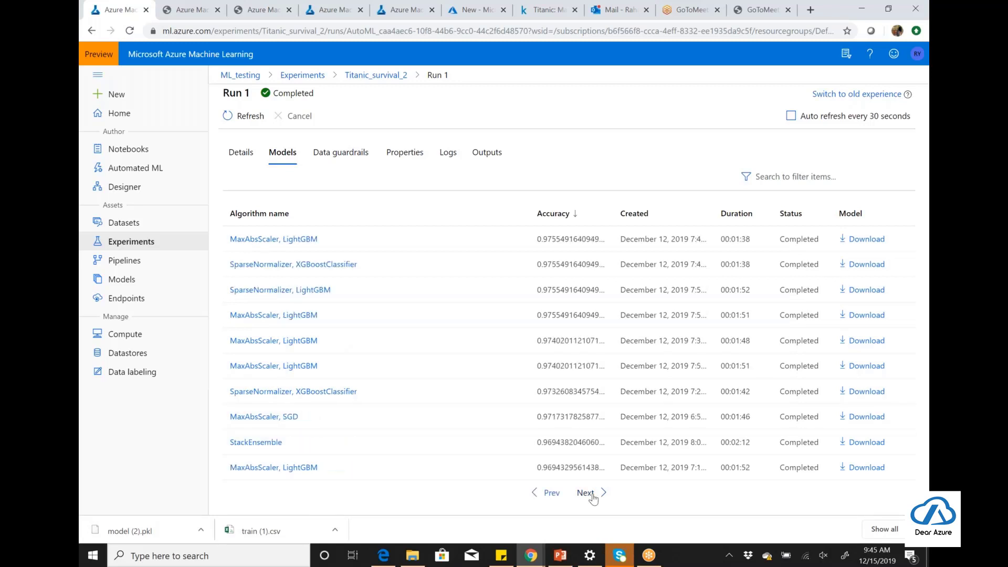
{"action": "left_click", "coordinate": [593, 497]}
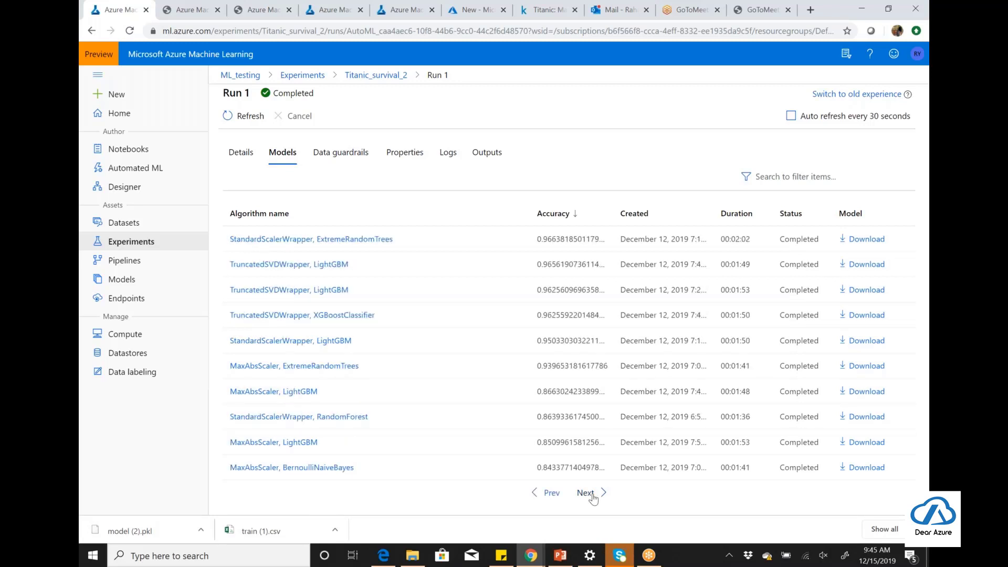
{"action": "left_click", "coordinate": [593, 497]}
{"action": "left_click", "coordinate": [593, 497]}
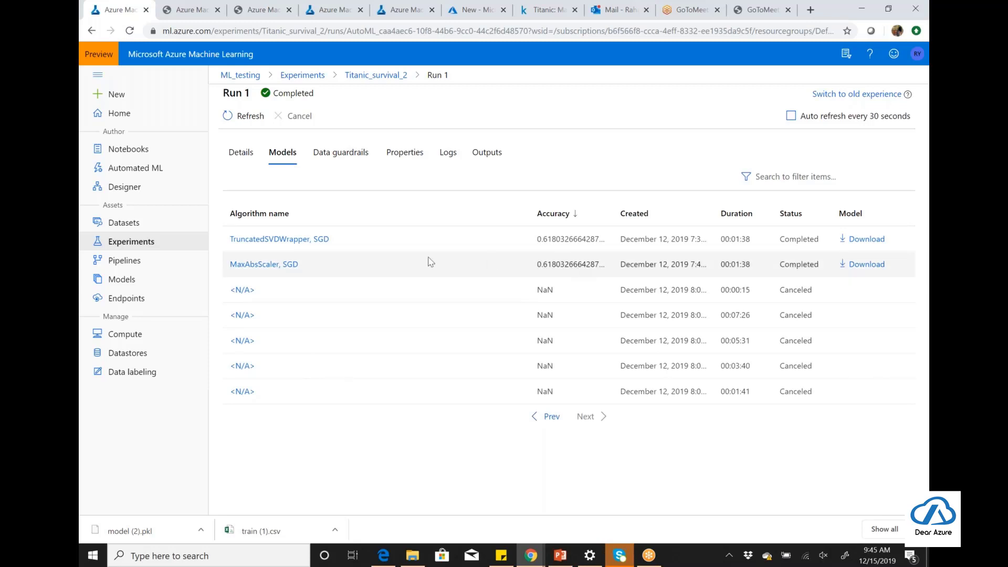
Step: Review the run's data guardrails and expand the additional details of the cross validation check
{"action": "left_click", "coordinate": [350, 162]}
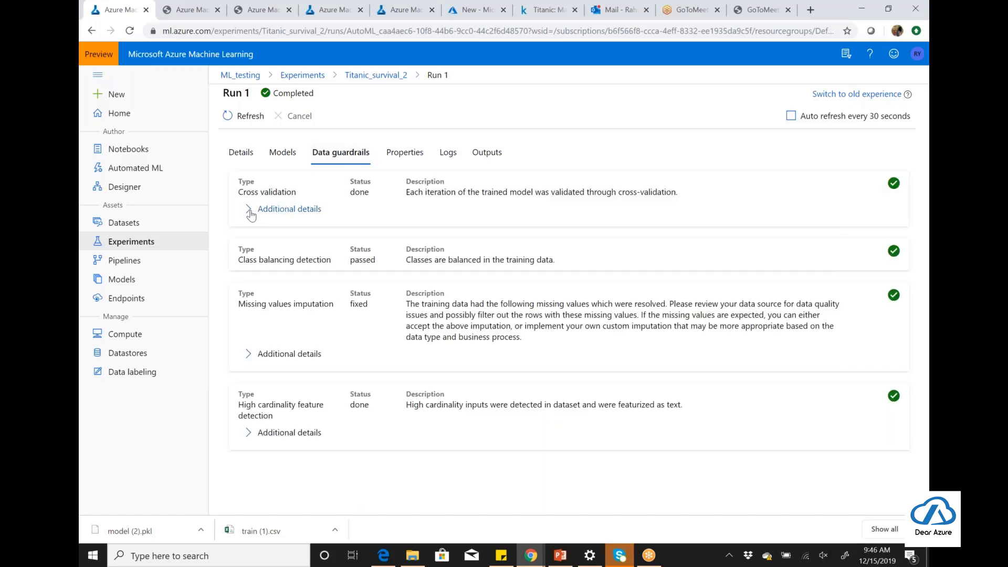
{"action": "left_click", "coordinate": [251, 213]}
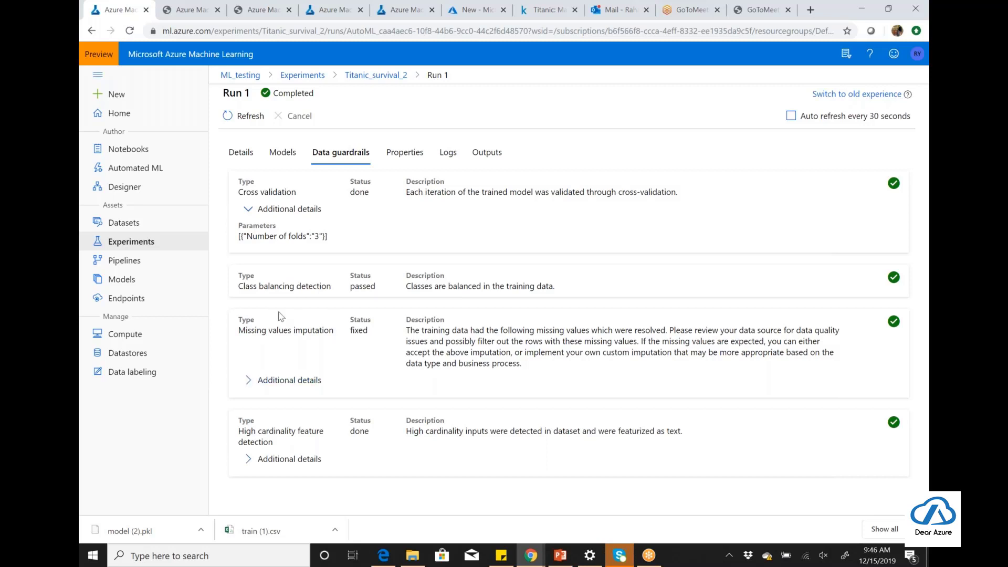
Step: Expand the additional details of the missing values imputation check and examine the imputation type of each column
{"action": "left_click", "coordinate": [245, 391]}
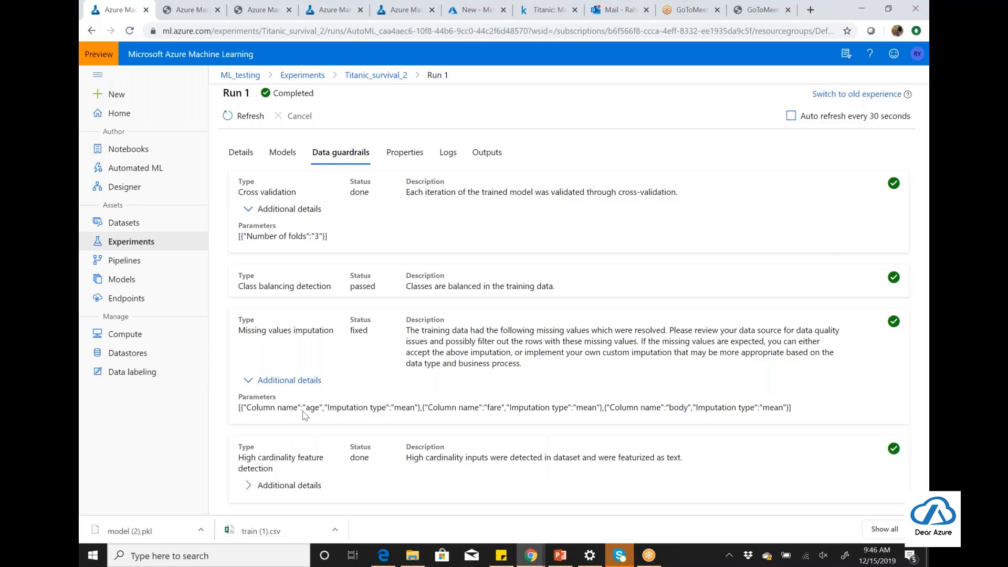
{"action": "double_click", "coordinate": [401, 408]}
{"action": "left_click", "coordinate": [493, 412]}
{"action": "double_click", "coordinate": [494, 410]}
{"action": "left_click", "coordinate": [591, 414]}
{"action": "double_click", "coordinate": [591, 414]}
Step: Expand the additional details of the high cardinality feature detection check and read its column content types
{"action": "left_click", "coordinate": [247, 488]}
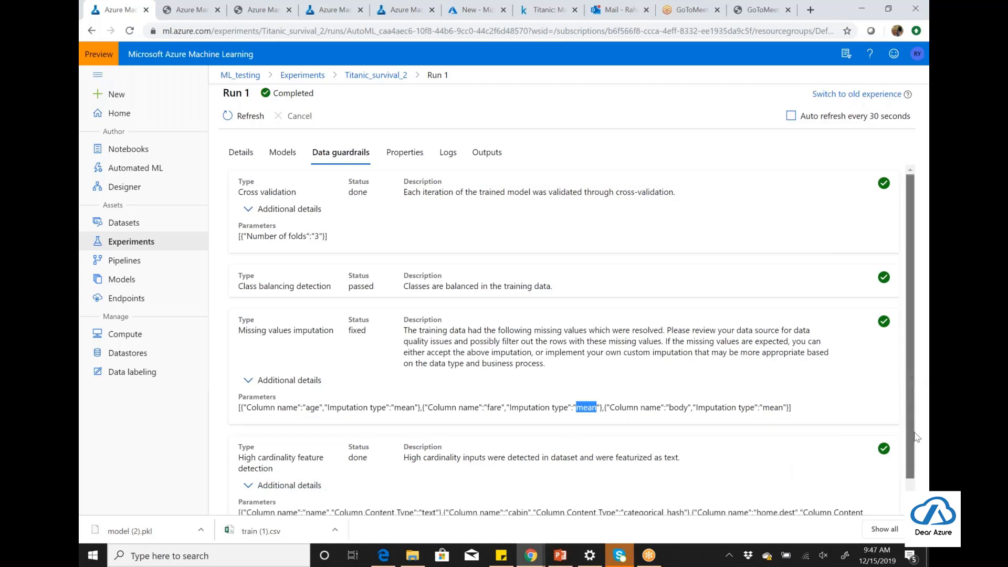
{"action": "scroll", "coordinate": [916, 437], "scroll_direction": "down", "scroll_amount": 1}
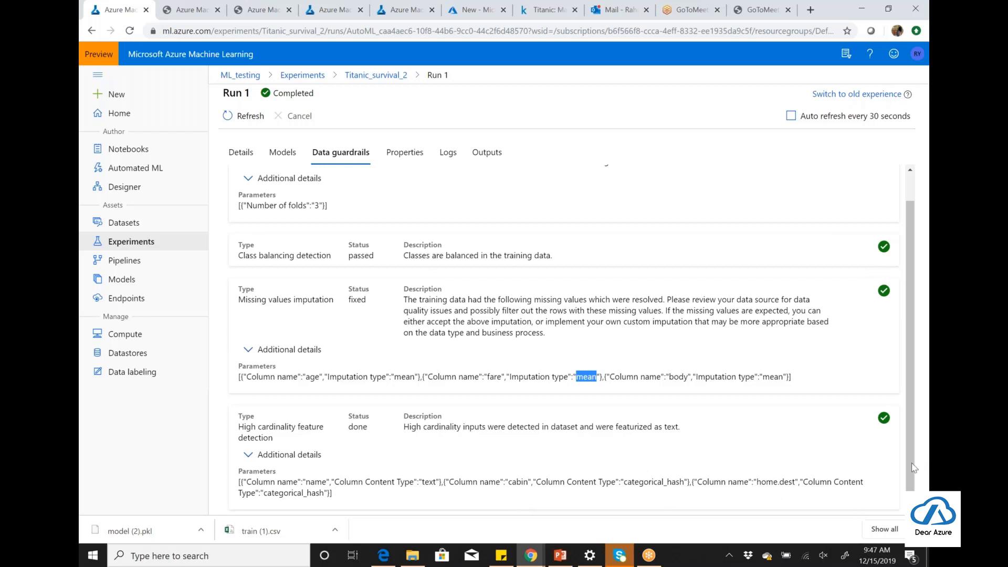
{"action": "scroll", "coordinate": [906, 382], "scroll_direction": "up", "scroll_amount": 1}
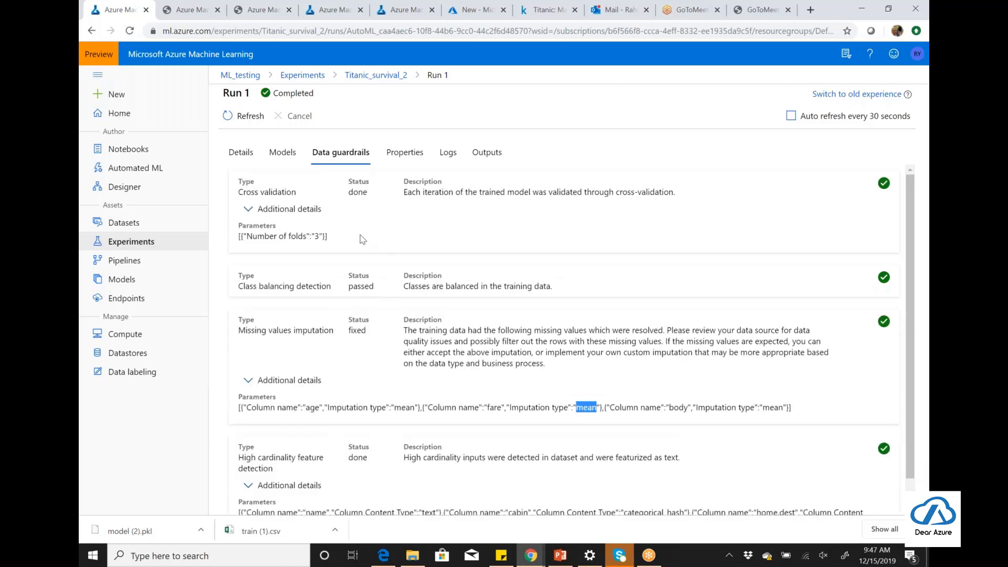
Step: Review Run 1's properties and additional run settings, highlighting the training time value
{"action": "left_click", "coordinate": [409, 156]}
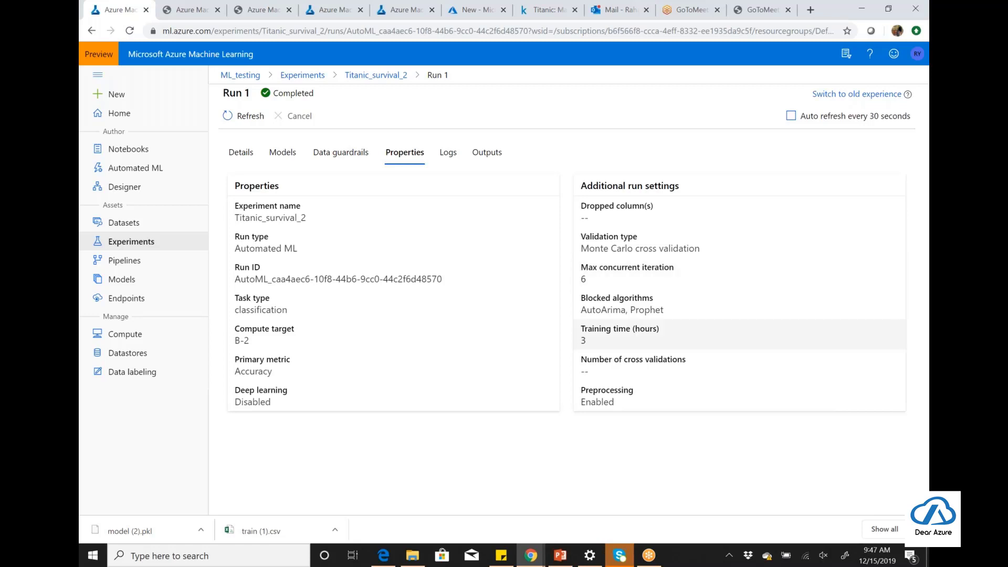
{"action": "double_click", "coordinate": [585, 340]}
{"action": "left_click", "coordinate": [600, 339]}
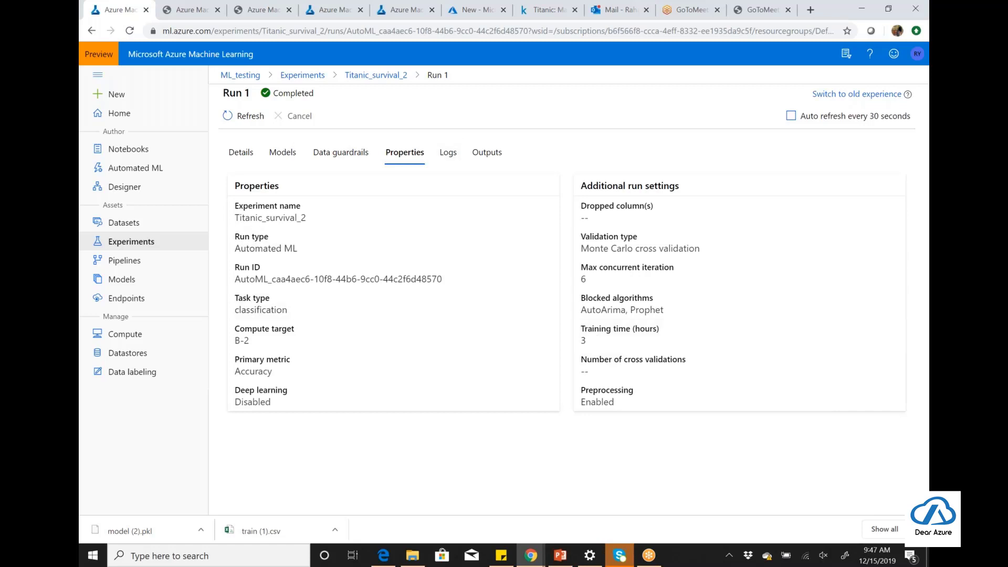
Step: Look through Run 1's logs and output files
{"action": "left_click", "coordinate": [448, 152]}
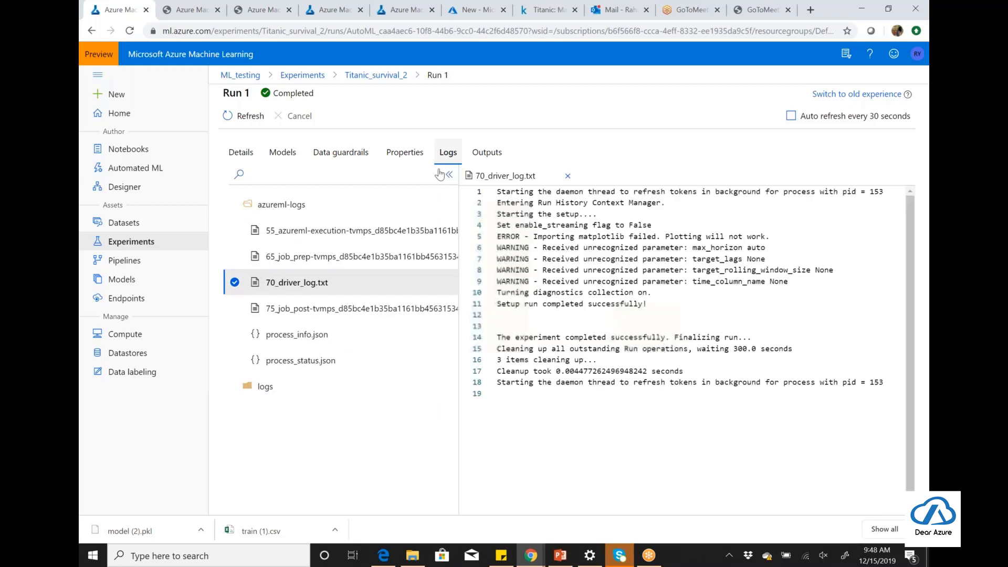
{"action": "left_click", "coordinate": [493, 158]}
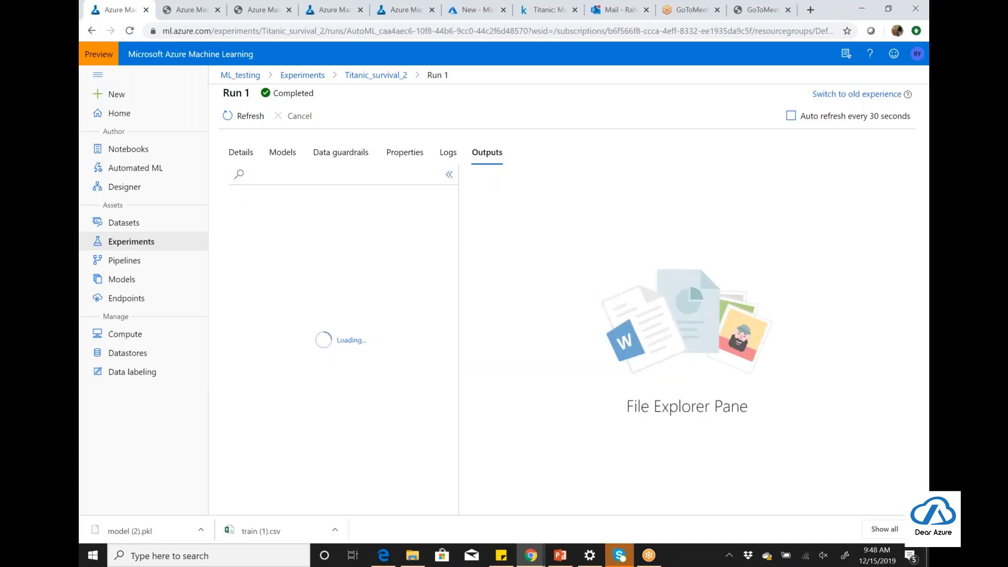
{"action": "left_click", "coordinate": [245, 153]}
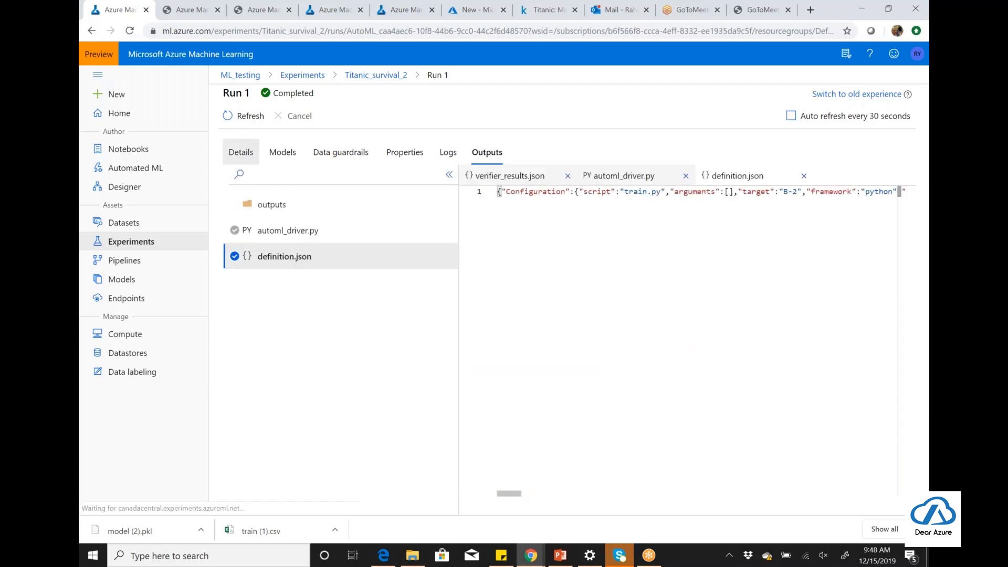
Step: Open the VotingEnsemble model from Run 1's models and review its details and full list of run metrics
{"action": "left_click", "coordinate": [287, 157]}
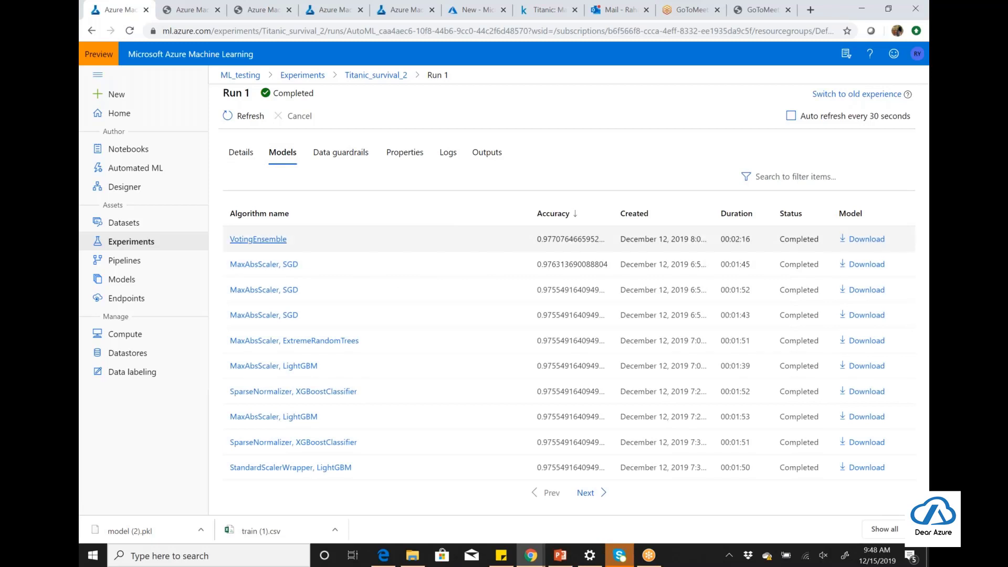
{"action": "left_click", "coordinate": [257, 239]}
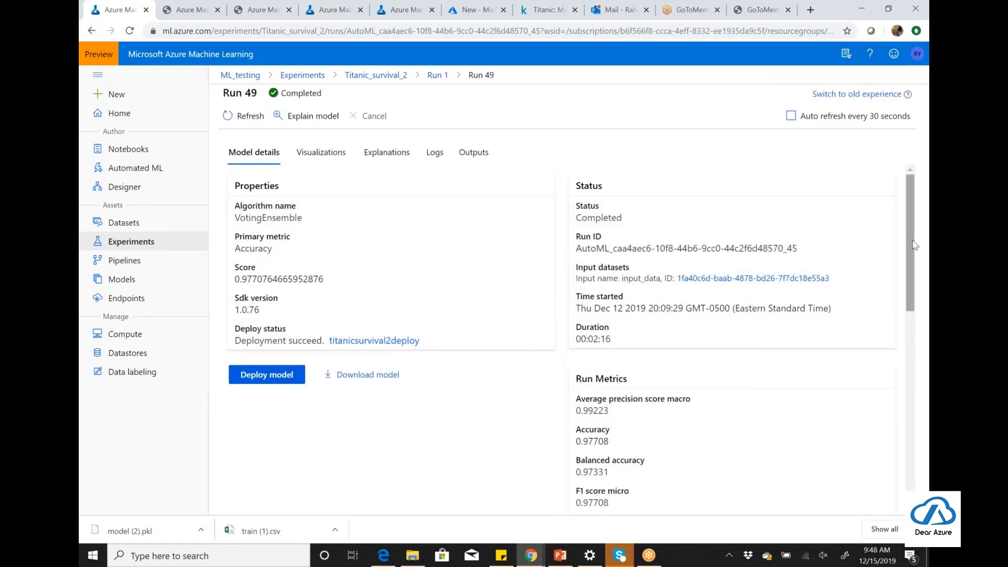
{"action": "scroll", "coordinate": [916, 243], "scroll_direction": "down", "scroll_amount": 4}
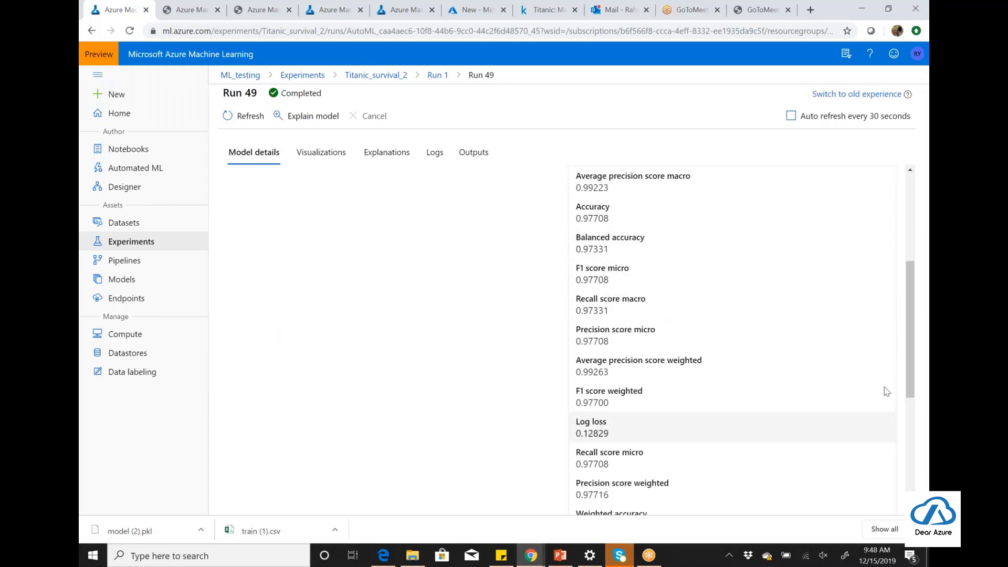
{"action": "scroll", "coordinate": [911, 388], "scroll_direction": "down", "scroll_amount": 5}
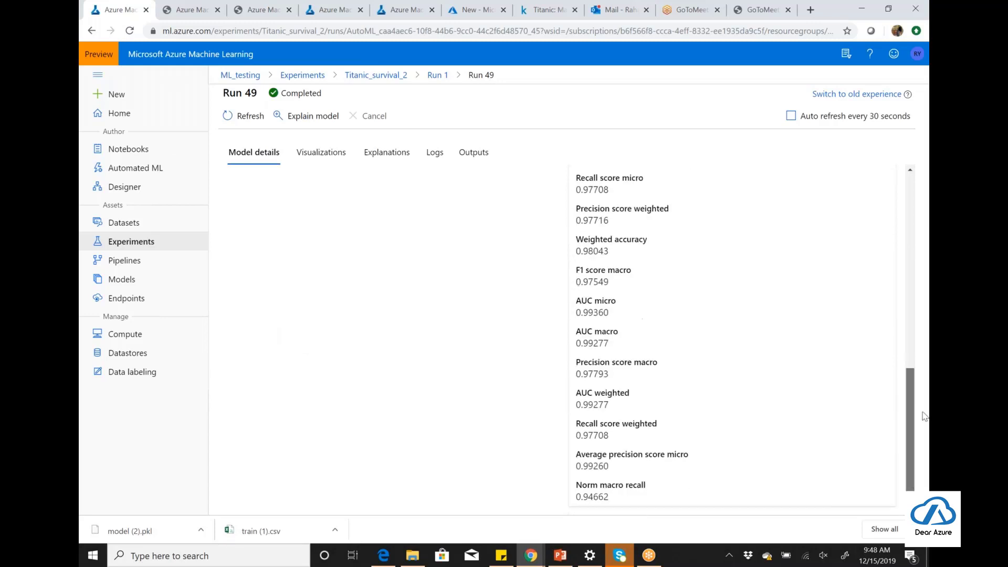
{"action": "scroll", "coordinate": [925, 416], "scroll_direction": "up", "scroll_amount": 10}
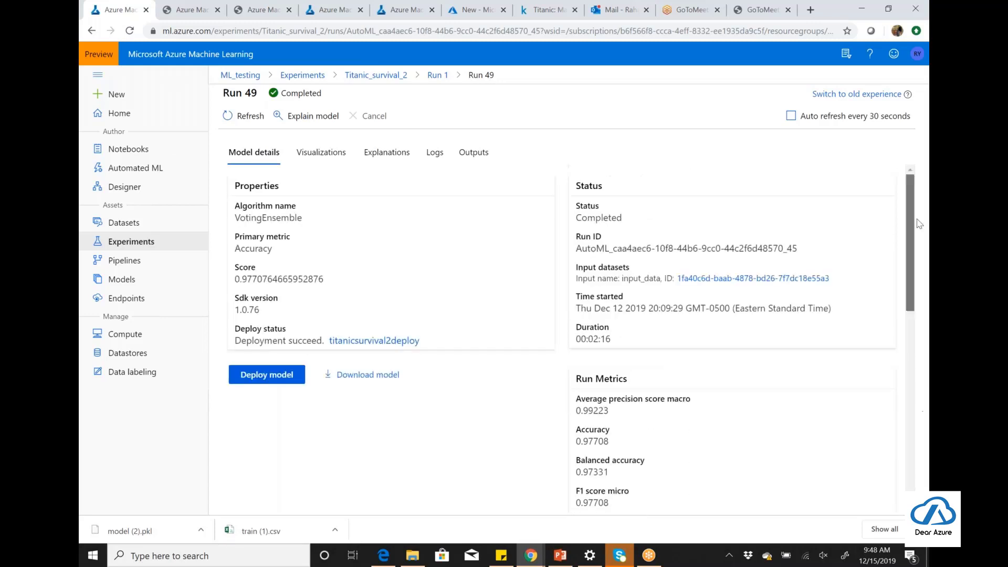
Step: Review the VotingEnsemble model's performance charts, from the precision-recall and ROC curves through the gain curve and confusion matrix
{"action": "left_click", "coordinate": [325, 155]}
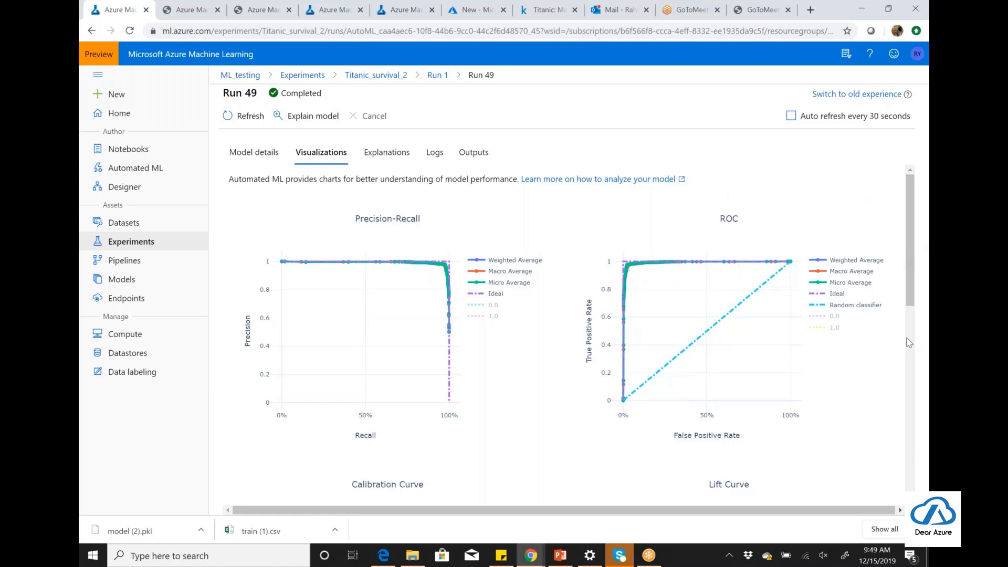
{"action": "left_click_drag", "start_coordinate": [909, 342], "coordinate": [914, 333]}
{"action": "scroll", "coordinate": [914, 333], "scroll_direction": "down", "scroll_amount": 1}
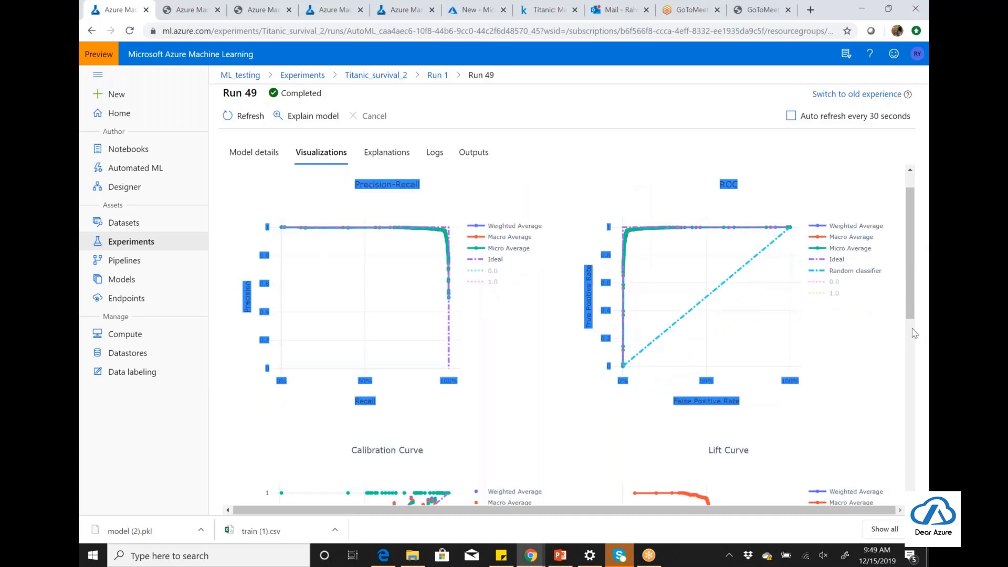
{"action": "scroll", "coordinate": [914, 332], "scroll_direction": "down", "scroll_amount": 5}
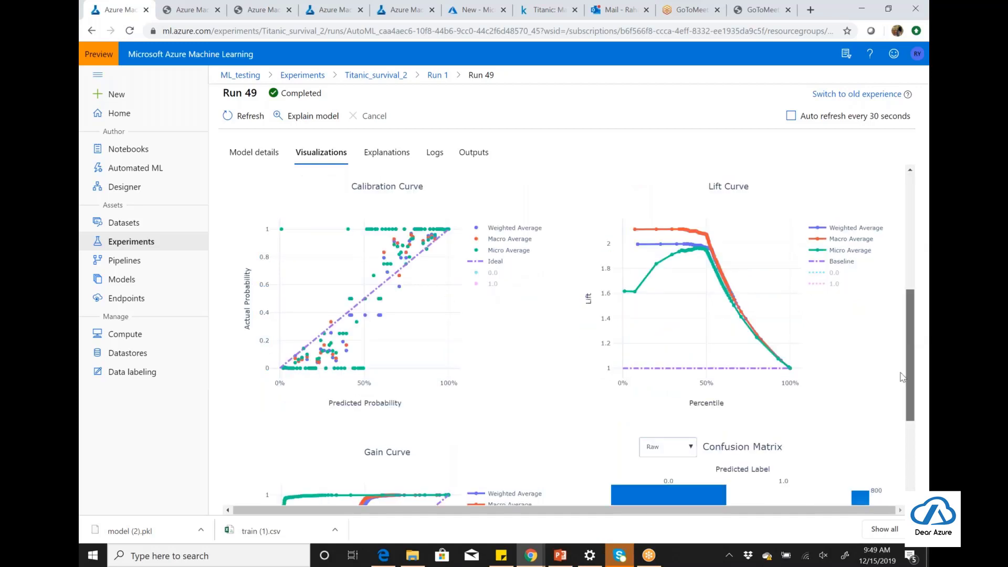
{"action": "scroll", "coordinate": [902, 377], "scroll_direction": "down", "scroll_amount": 4}
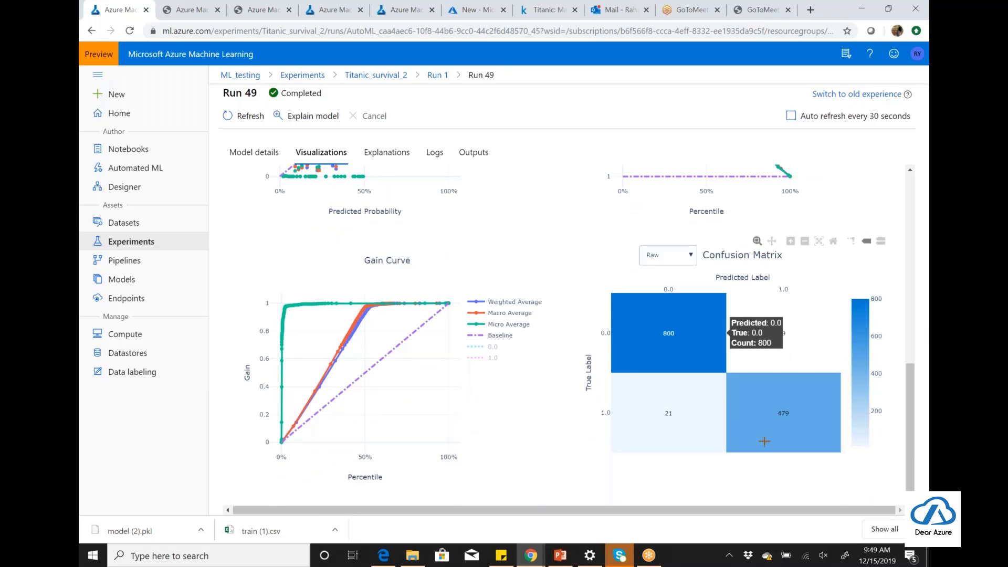
{"action": "left_click_drag", "start_coordinate": [911, 427], "coordinate": [900, 225]}
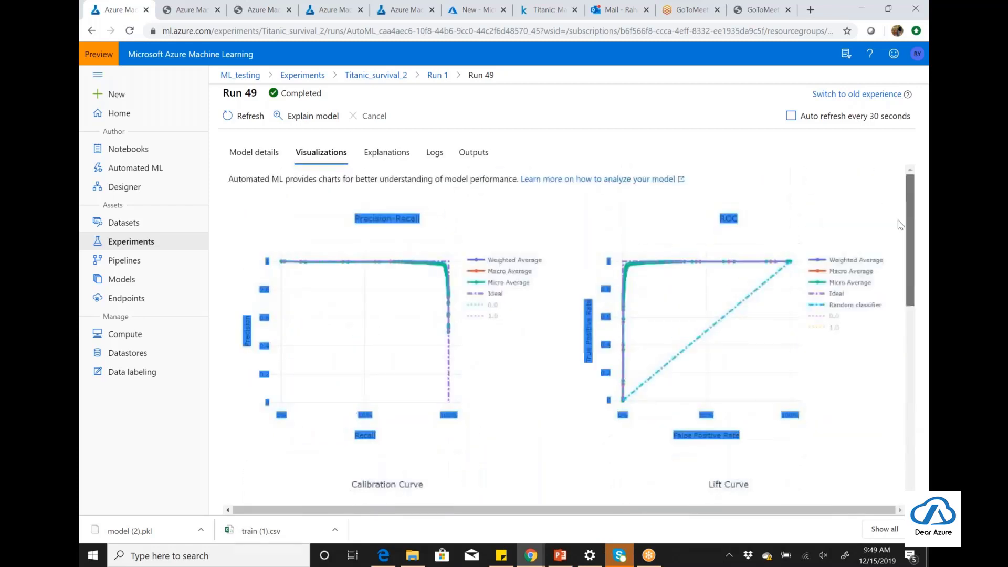
Step: Open the model's explanations and try reloading the page, choosing to wait whenever it is unresponsive
{"action": "left_click", "coordinate": [402, 157]}
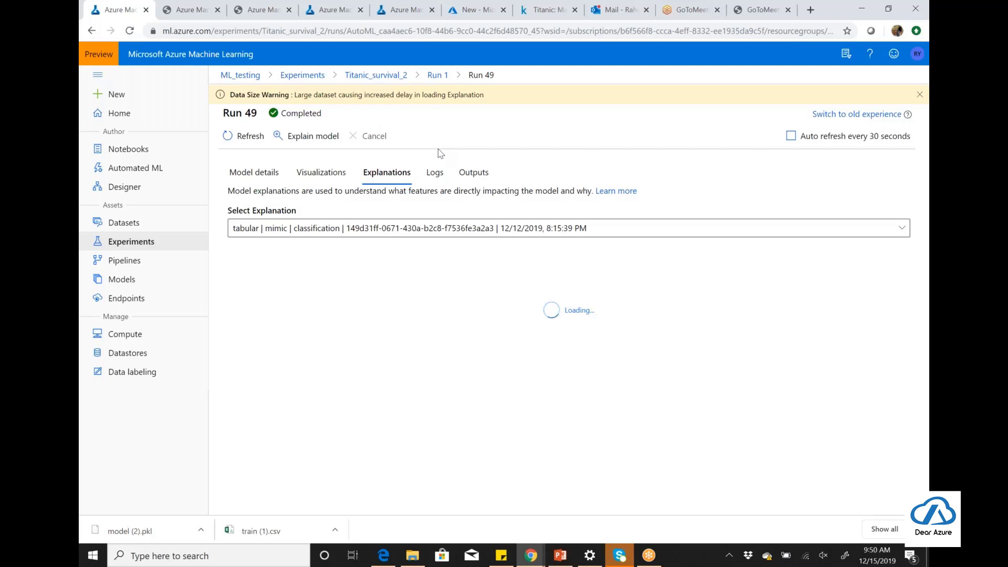
{"action": "left_click", "coordinate": [130, 31]}
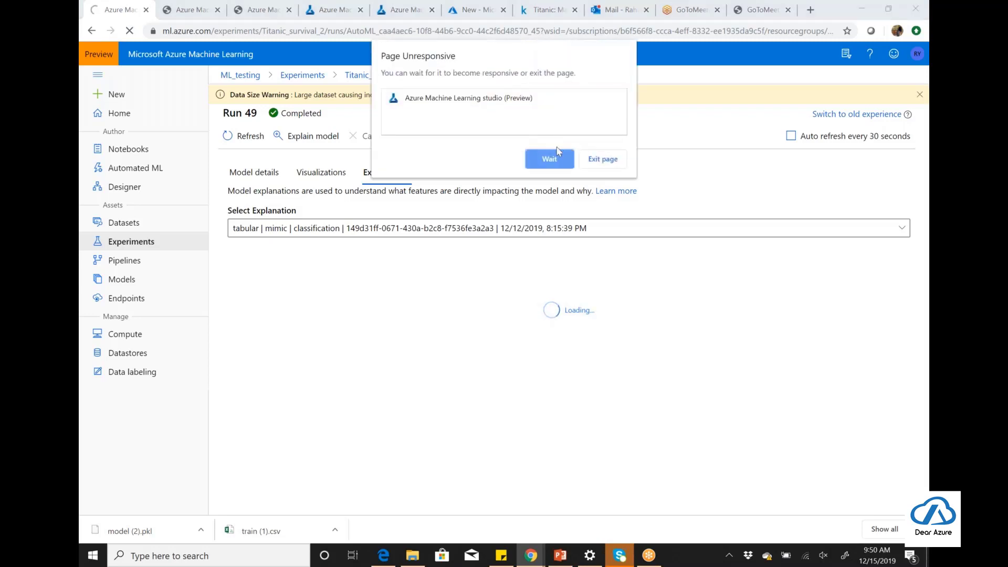
{"action": "left_click", "coordinate": [550, 159]}
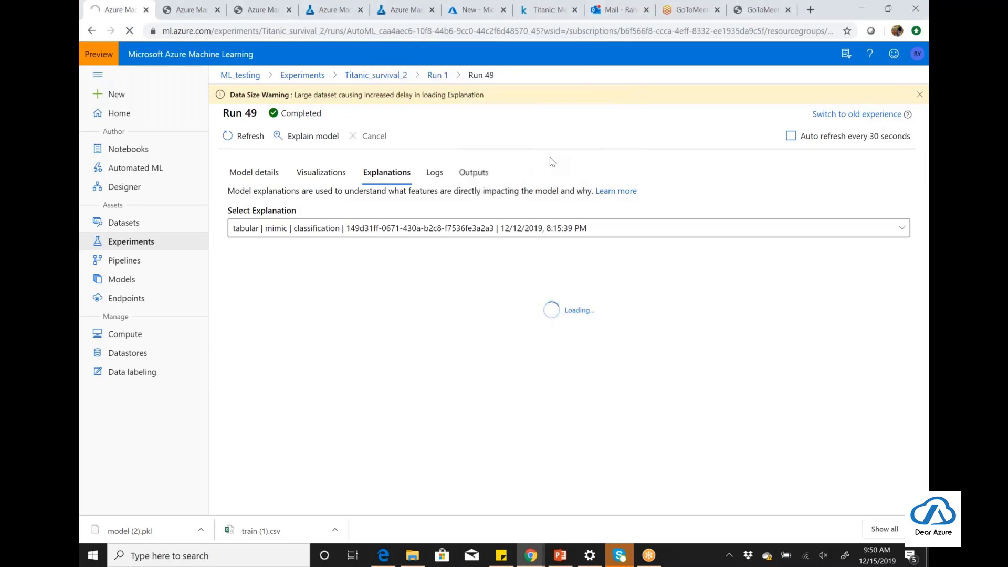
{"action": "left_click", "coordinate": [129, 31]}
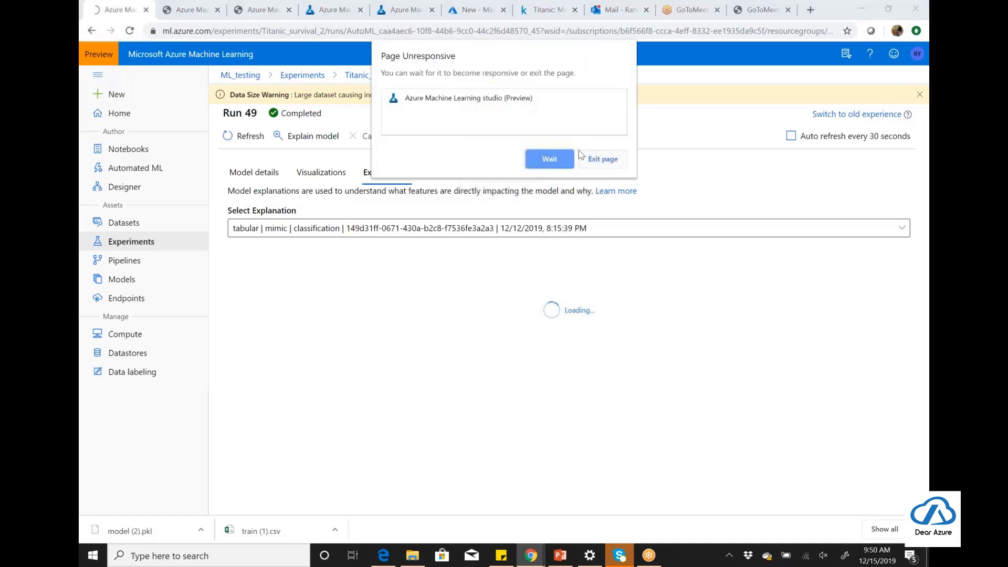
{"action": "left_click", "coordinate": [558, 165]}
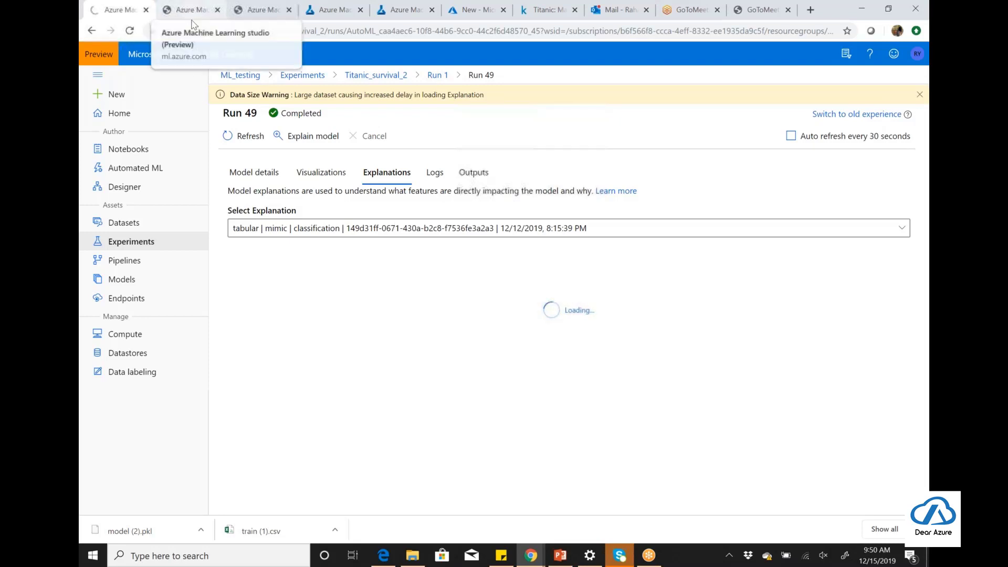
Step: In the second Azure Machine Learning browser tab, open Run 49 of the Titanic_survival_2 experiment from the recent automated ML runs
{"action": "left_click", "coordinate": [200, 18]}
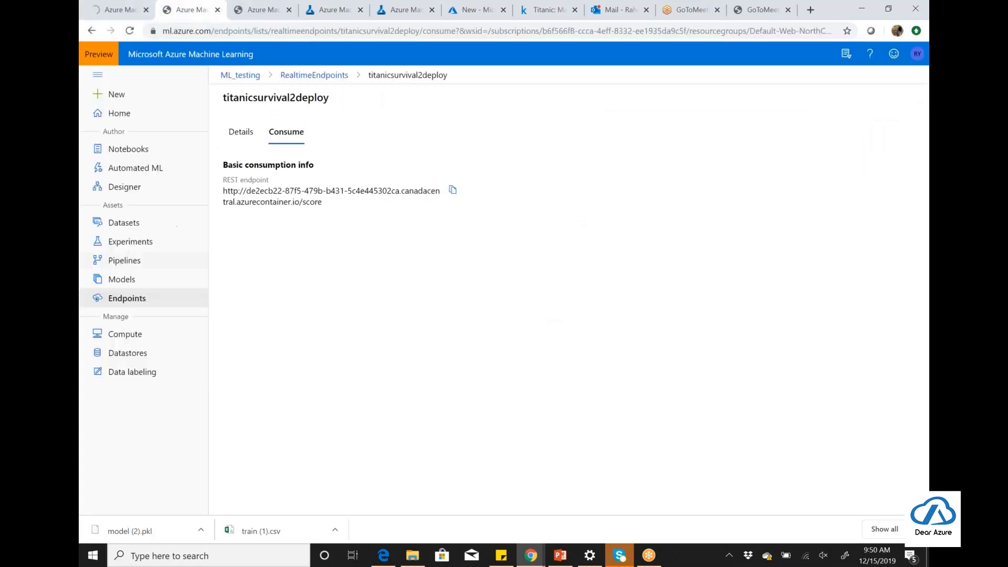
{"action": "left_click", "coordinate": [149, 168]}
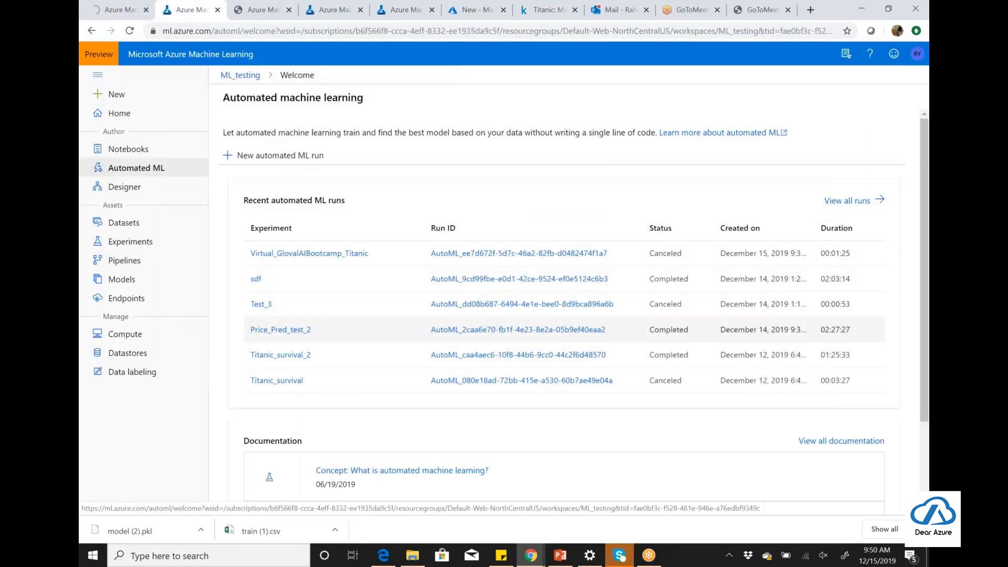
{"action": "left_click", "coordinate": [281, 355]}
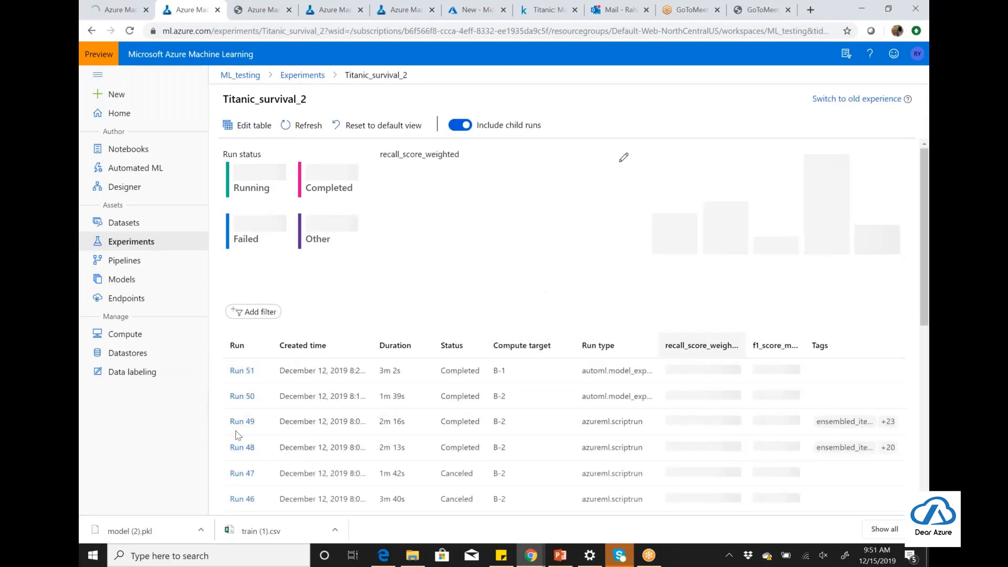
{"action": "left_click", "coordinate": [242, 422]}
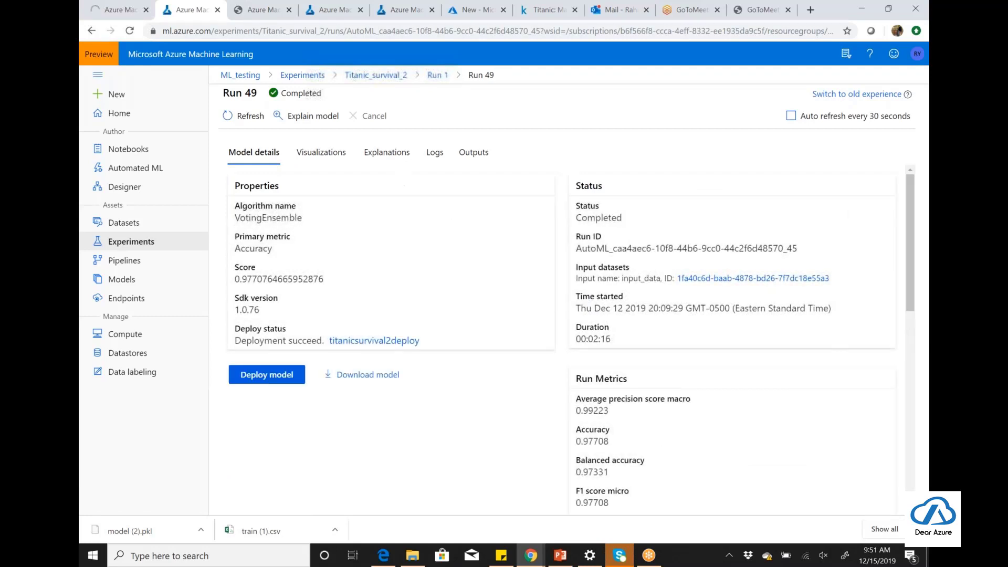
Step: Check Run 49's logs, then examine conda_env_v_1_0_0.yml and env_dependencies.json among its outputs
{"action": "left_click", "coordinate": [435, 158]}
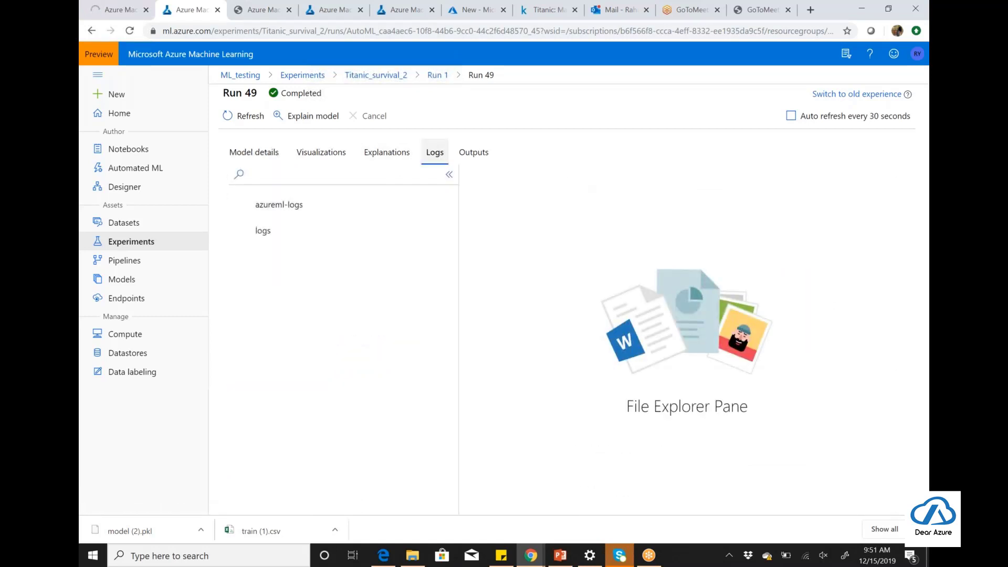
{"action": "left_click", "coordinate": [478, 160]}
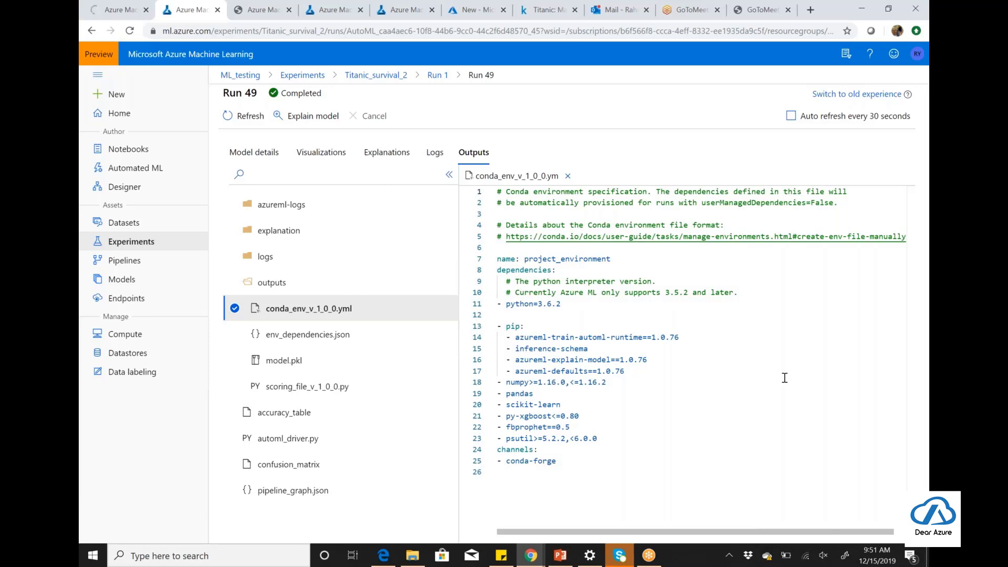
{"action": "left_click", "coordinate": [332, 340]}
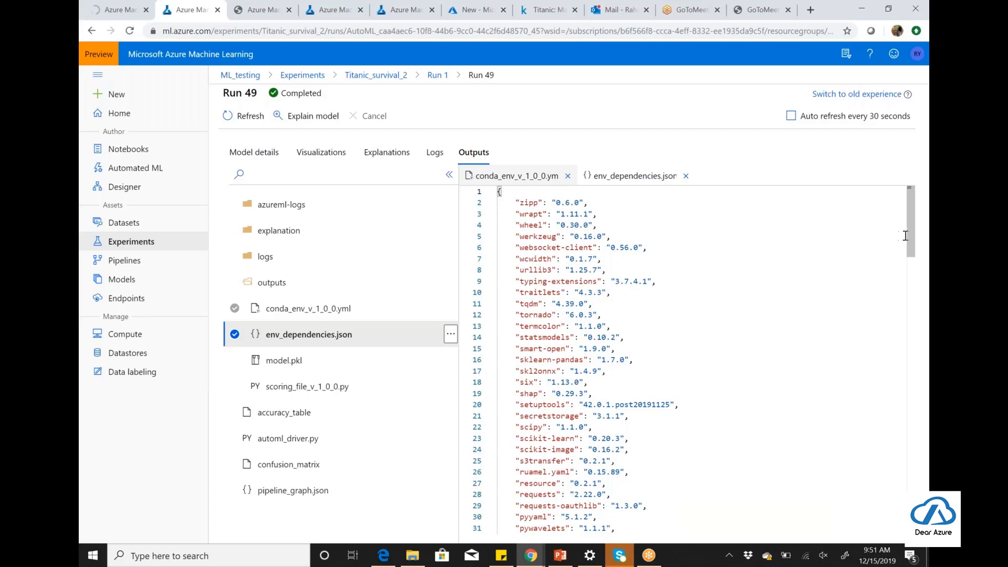
{"action": "mouse_move", "coordinate": [913, 237]}
{"action": "left_mouse_down"}
{"action": "mouse_move", "coordinate": [913, 504]}
{"action": "mouse_move", "coordinate": [913, 238]}
{"action": "left_mouse_up"}
Step: Open model.pkl and scoring_file_v_1_0_0.py from the run's outputs and read through the scoring script to its end
{"action": "left_click", "coordinate": [319, 365]}
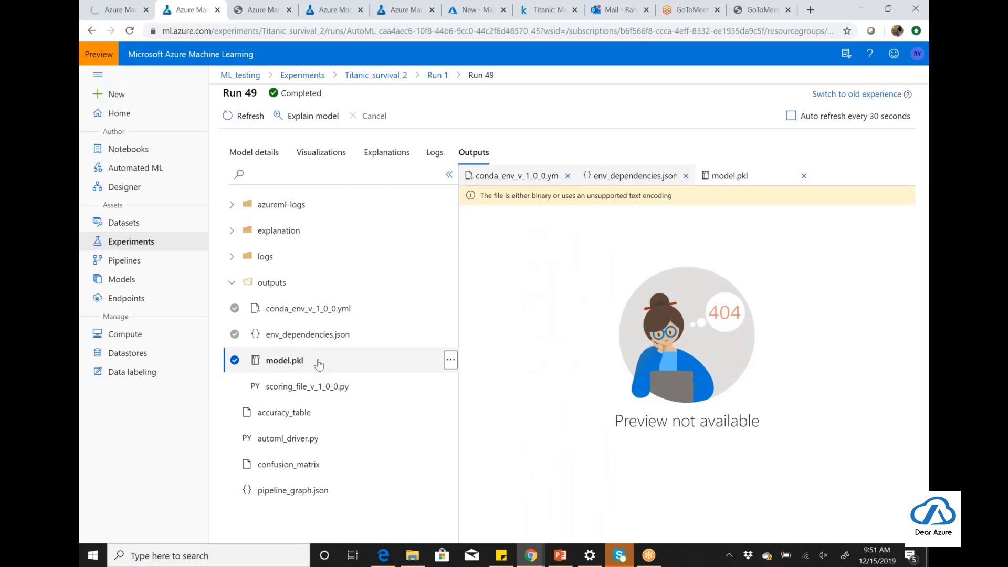
{"action": "left_click", "coordinate": [334, 388]}
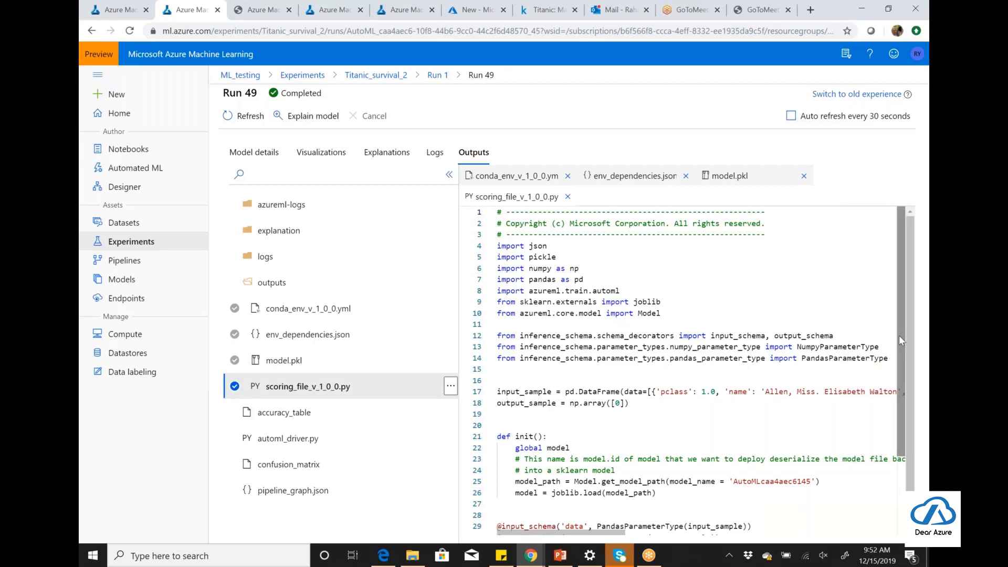
{"action": "left_click_drag", "start_coordinate": [899, 345], "coordinate": [899, 457]}
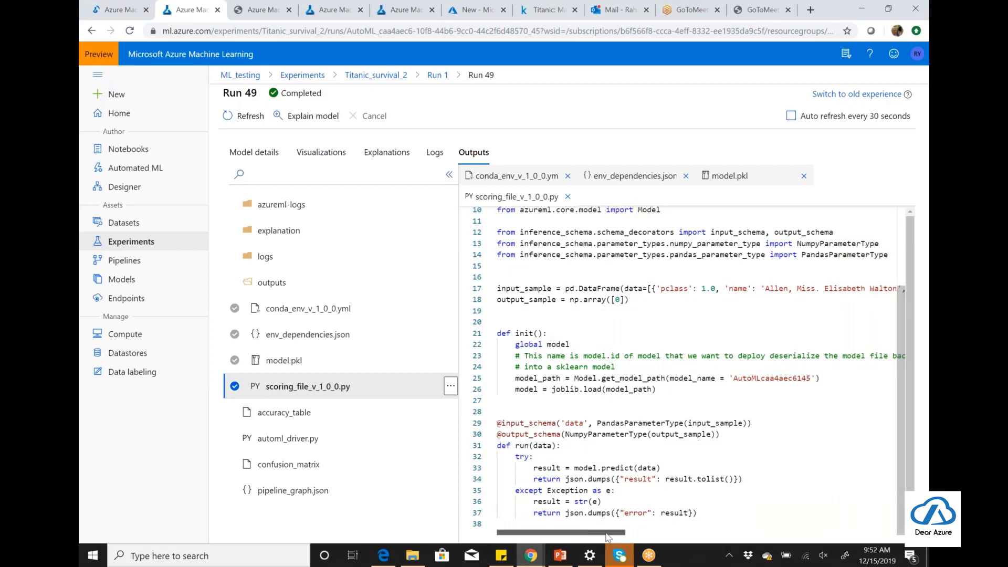
{"action": "left_click_drag", "start_coordinate": [595, 533], "coordinate": [601, 470]}
{"action": "scroll", "coordinate": [601, 470], "scroll_direction": "left", "scroll_amount": 5}
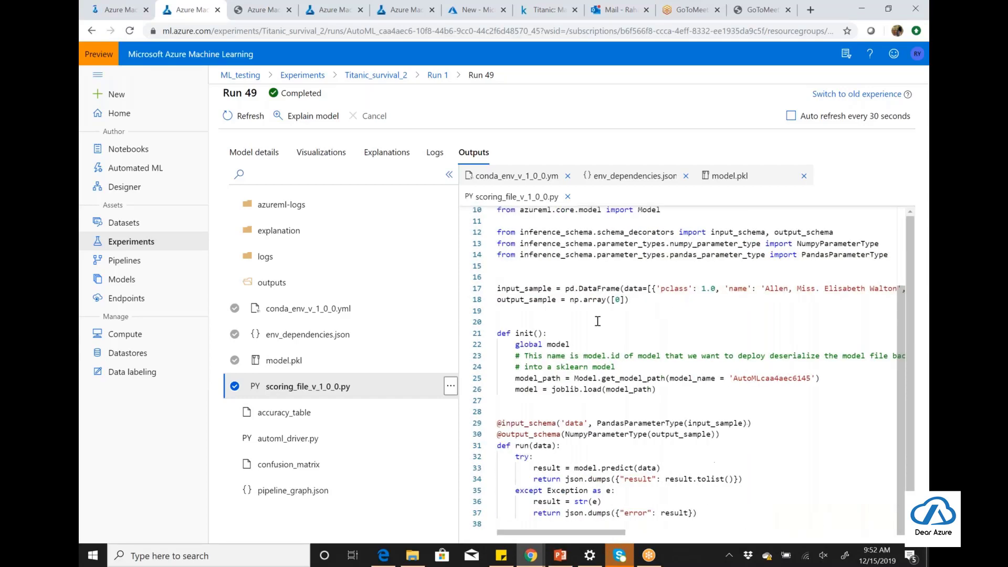
Step: Examine the run's remaining output files accuracy_table, automl_driver.py, confusion_matrix and pipeline_graph.json
{"action": "left_click", "coordinate": [332, 413]}
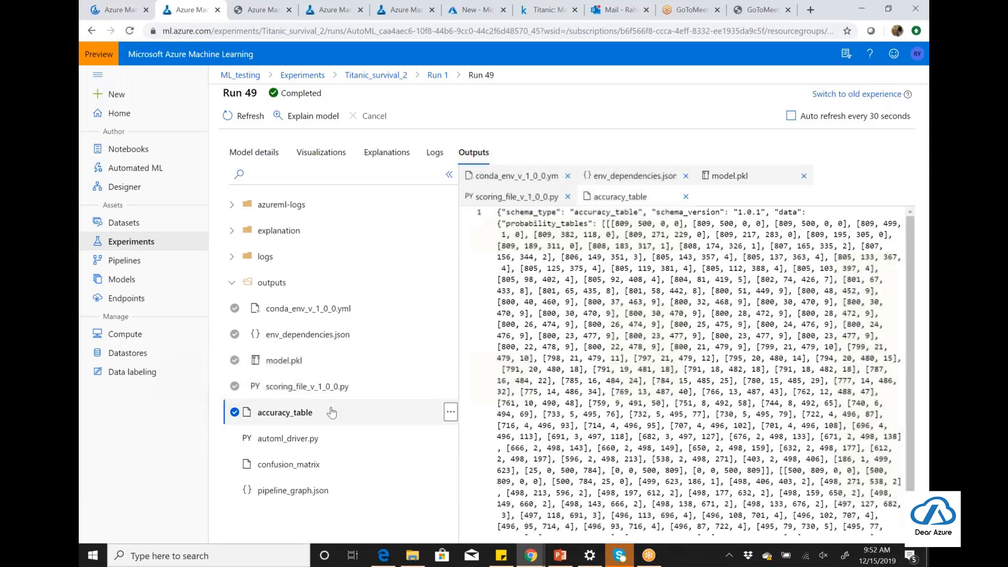
{"action": "left_click", "coordinate": [329, 444]}
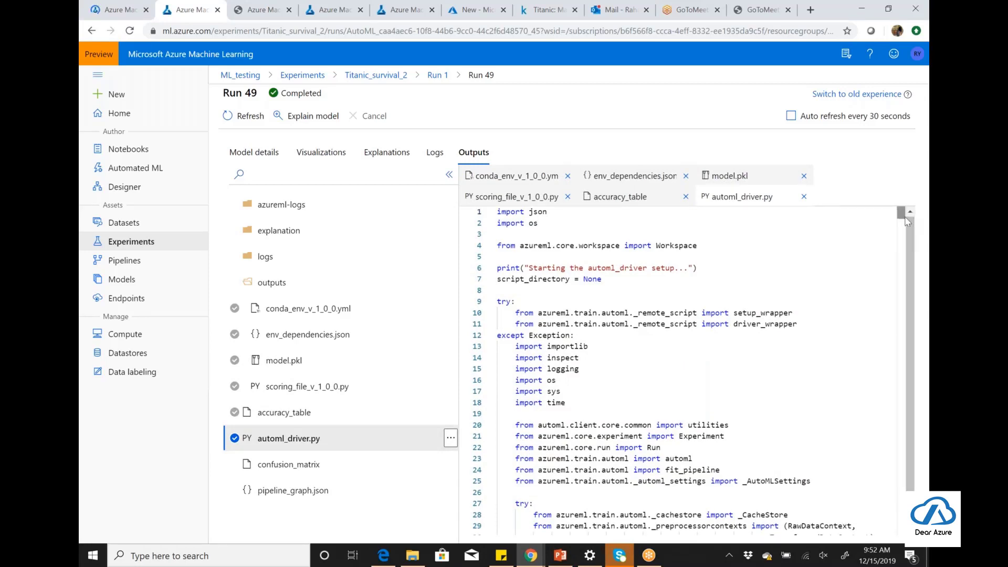
{"action": "mouse_move", "coordinate": [900, 214]}
{"action": "left_mouse_down"}
{"action": "mouse_move", "coordinate": [895, 520]}
{"action": "mouse_move", "coordinate": [901, 204]}
{"action": "left_mouse_up"}
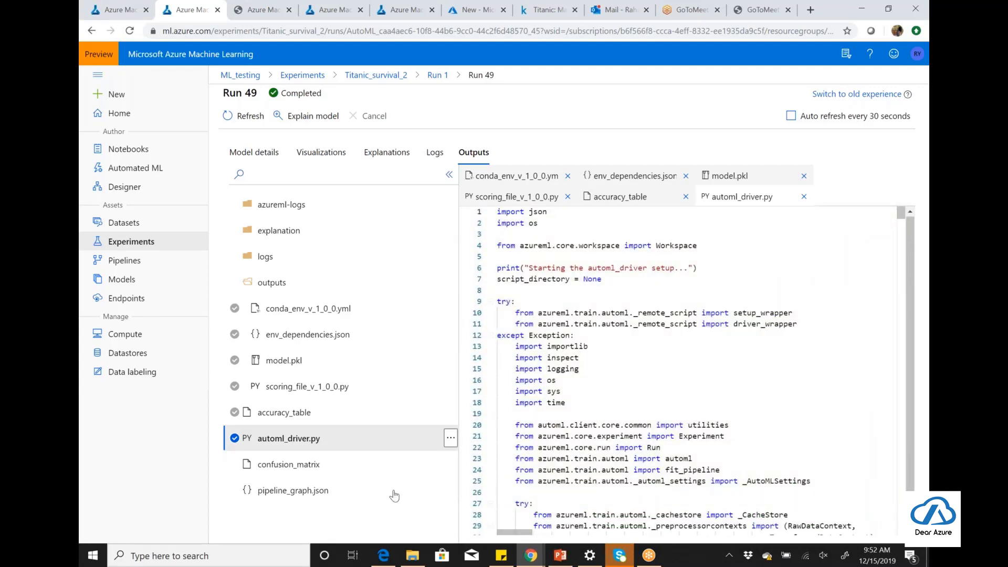
{"action": "left_click", "coordinate": [336, 466]}
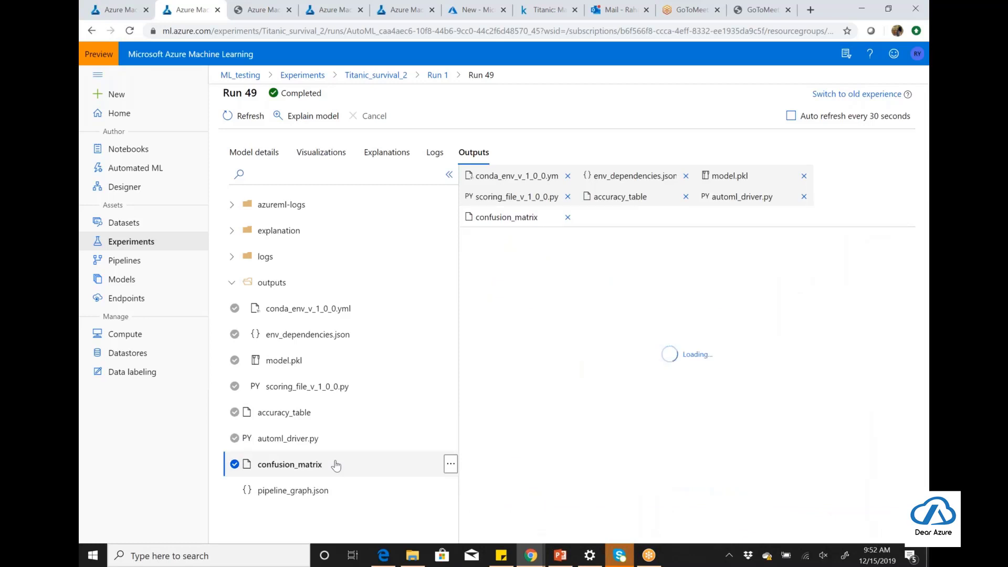
{"action": "left_click", "coordinate": [329, 491]}
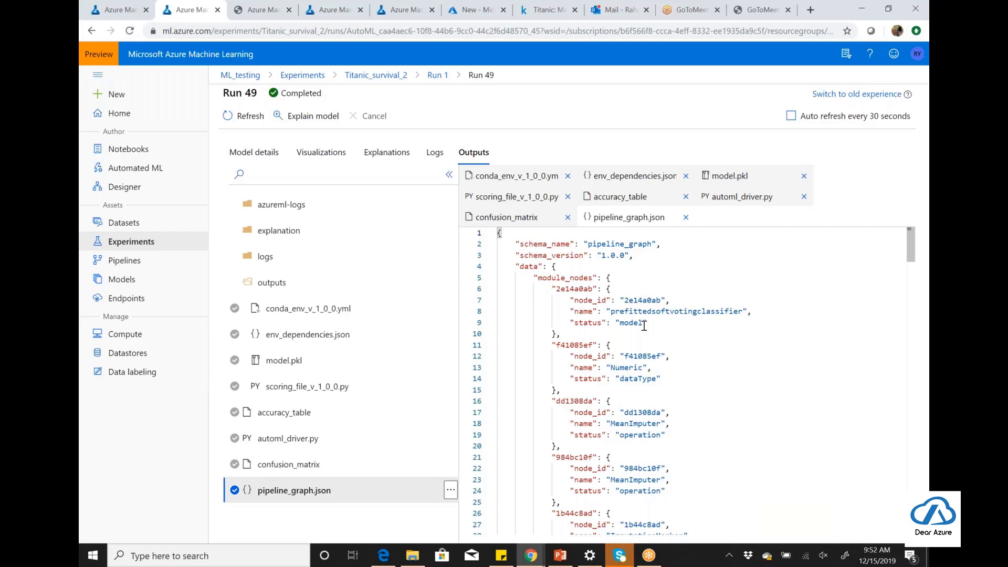
Step: Start a new automated ML run and choose the local file Automobile price data _Raw_ as the source for a new dataset
{"action": "left_click", "coordinate": [147, 170]}
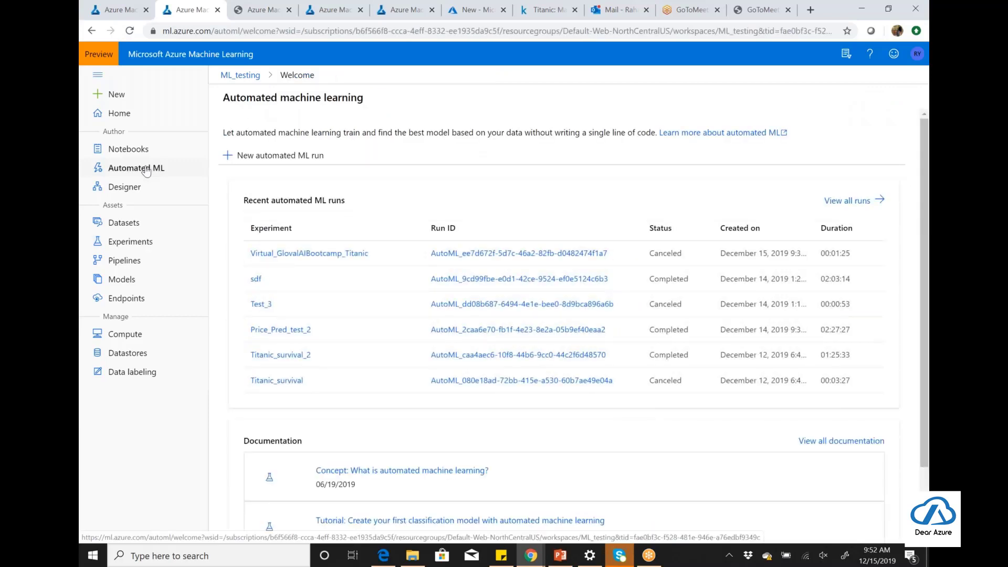
{"action": "left_click", "coordinate": [269, 154]}
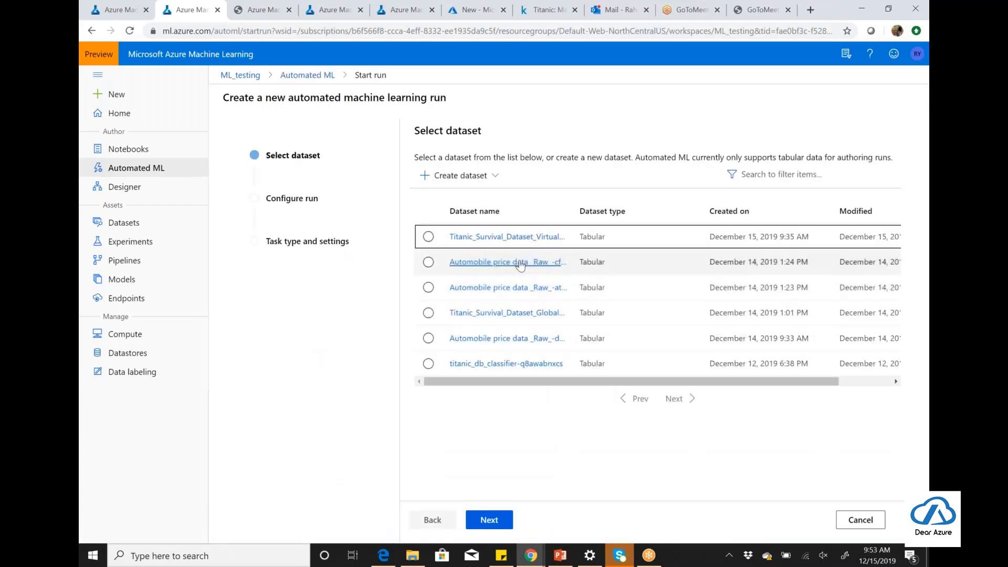
{"action": "left_click", "coordinate": [462, 176]}
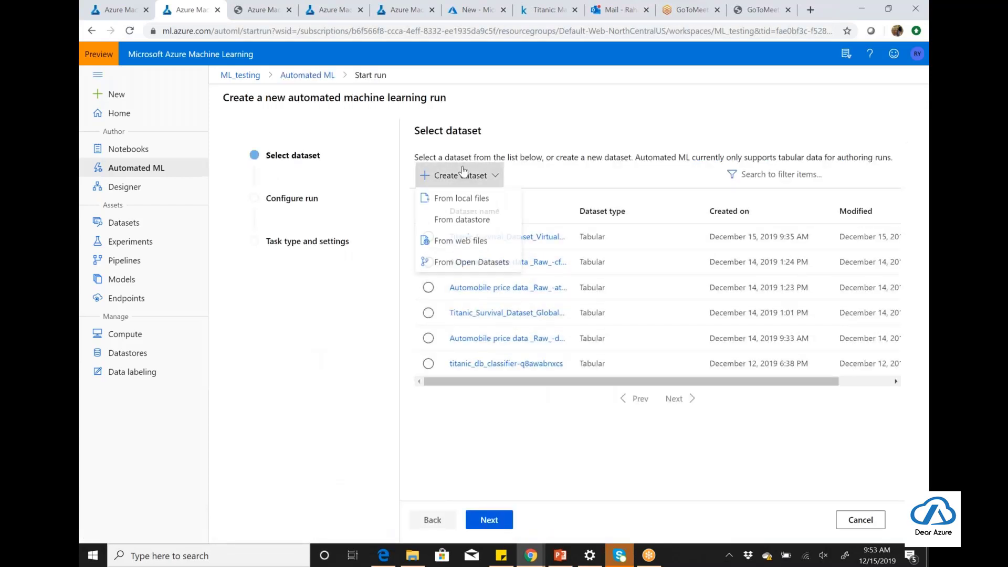
{"action": "left_click", "coordinate": [478, 198]}
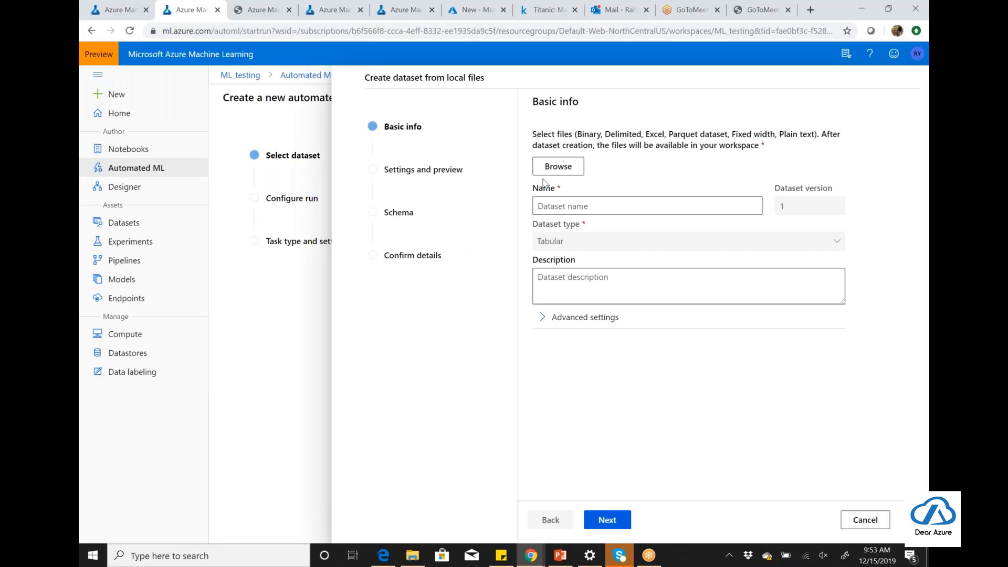
{"action": "left_click", "coordinate": [552, 170]}
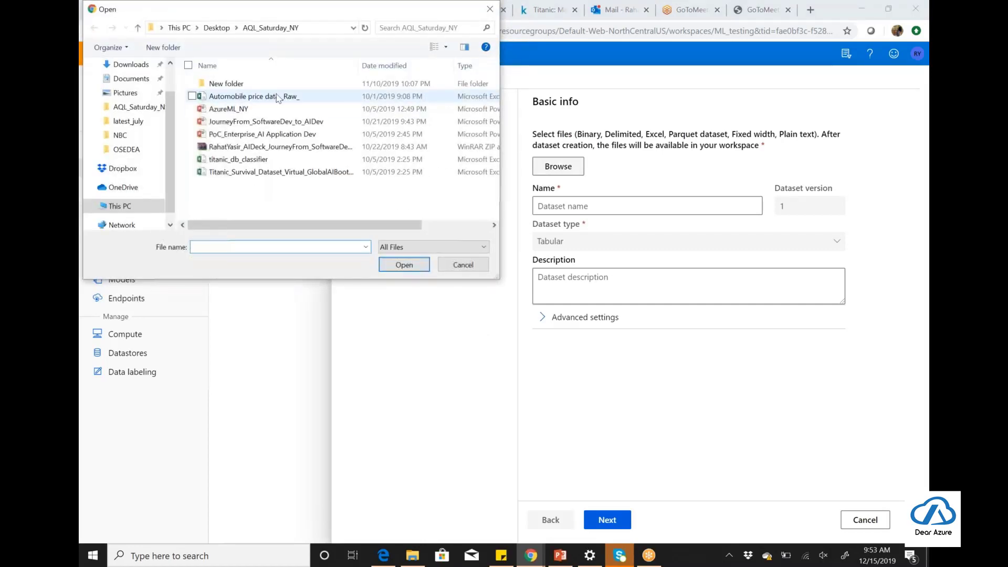
{"action": "left_click", "coordinate": [269, 97]}
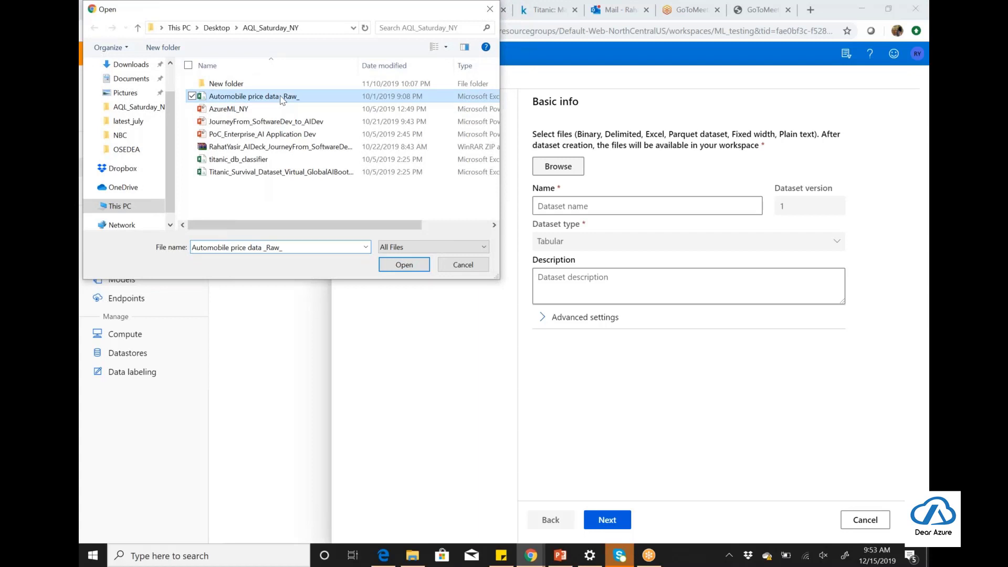
{"action": "left_click", "coordinate": [402, 269]}
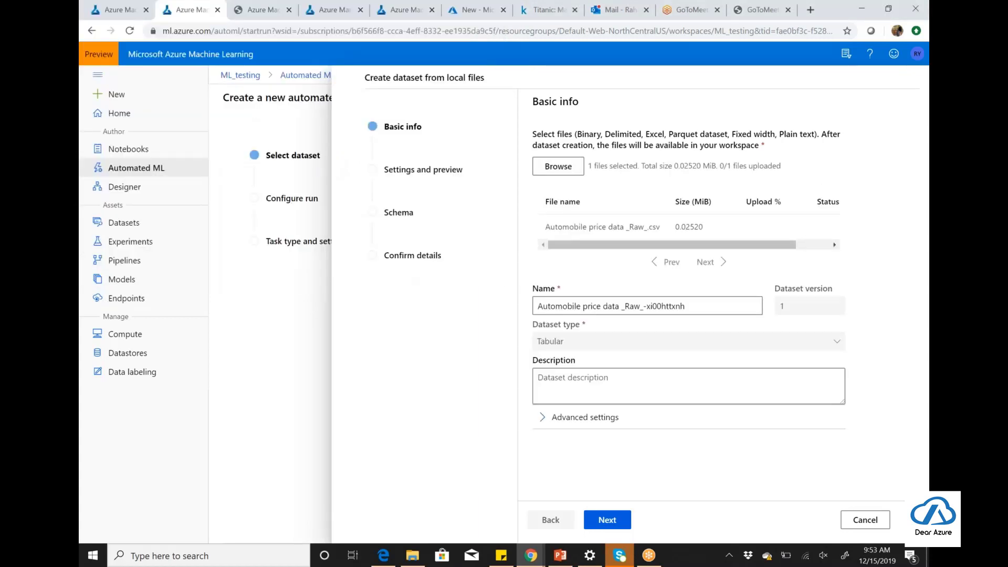
Step: Review the automobile dataset's schema down to the price column, including its type and example values, and create the dataset
{"action": "left_click", "coordinate": [608, 520]}
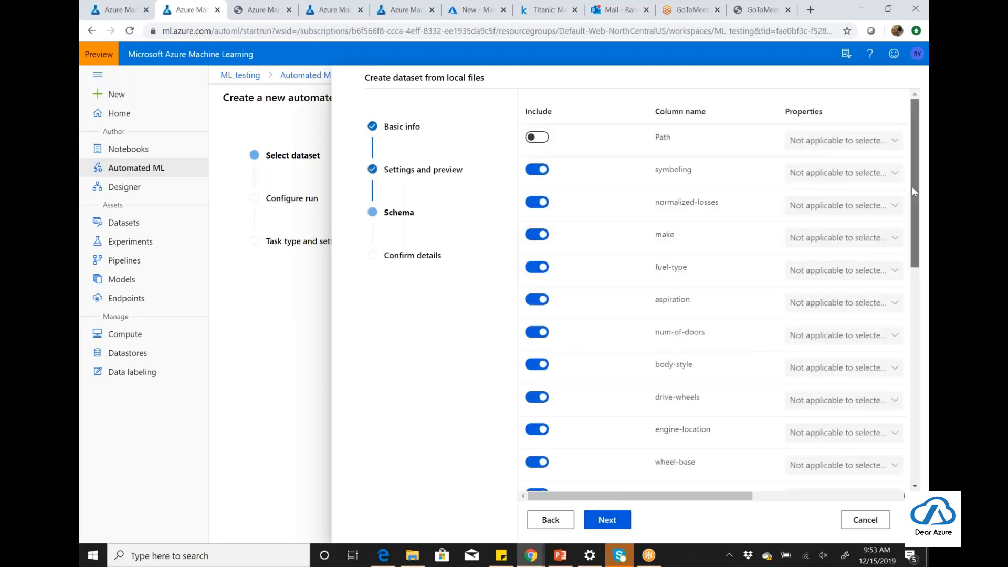
{"action": "scroll", "coordinate": [906, 244], "scroll_direction": "down", "scroll_amount": 2}
{"action": "scroll", "coordinate": [907, 244], "scroll_direction": "down", "scroll_amount": 9}
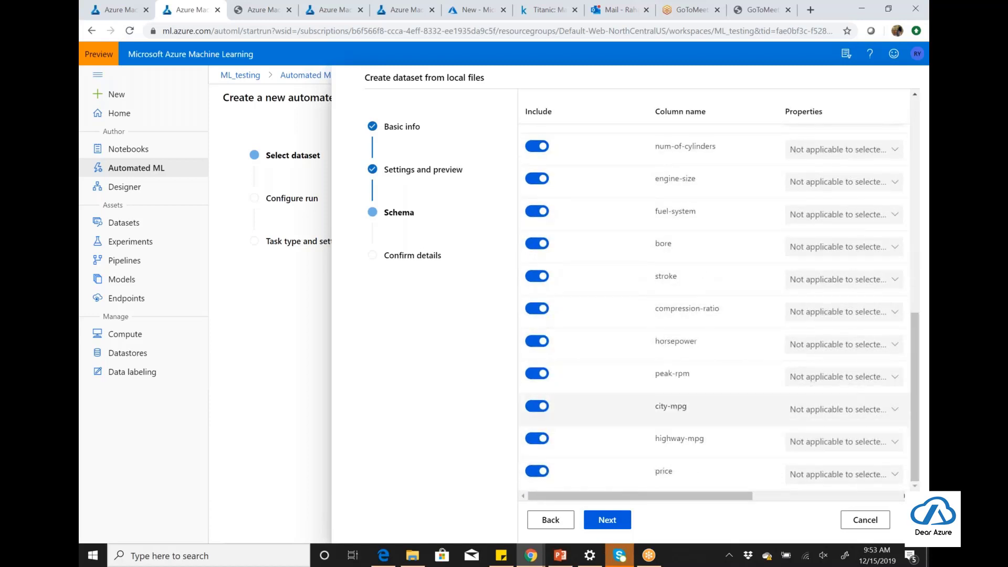
{"action": "double_click", "coordinate": [664, 473]}
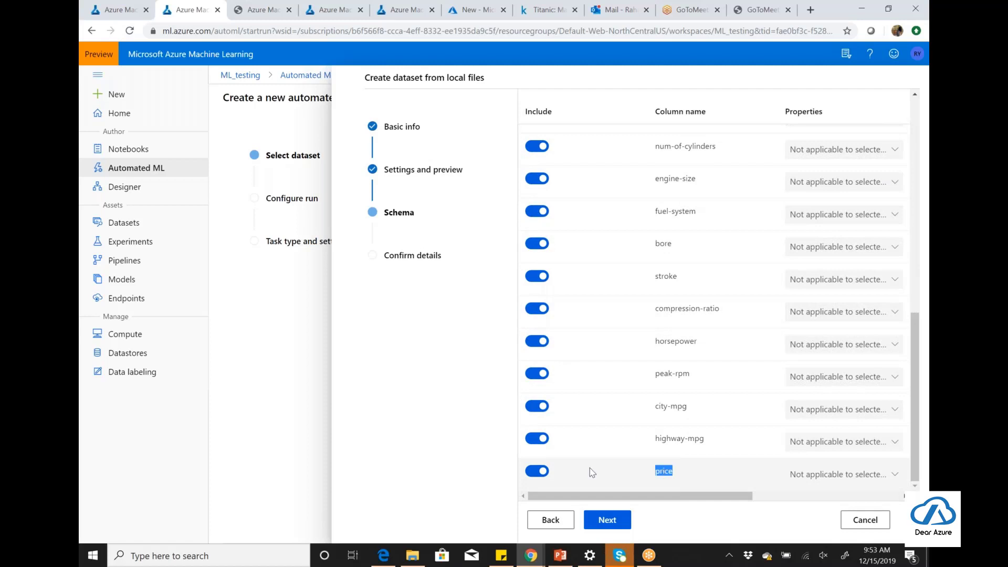
{"action": "left_click_drag", "start_coordinate": [655, 498], "coordinate": [899, 496]}
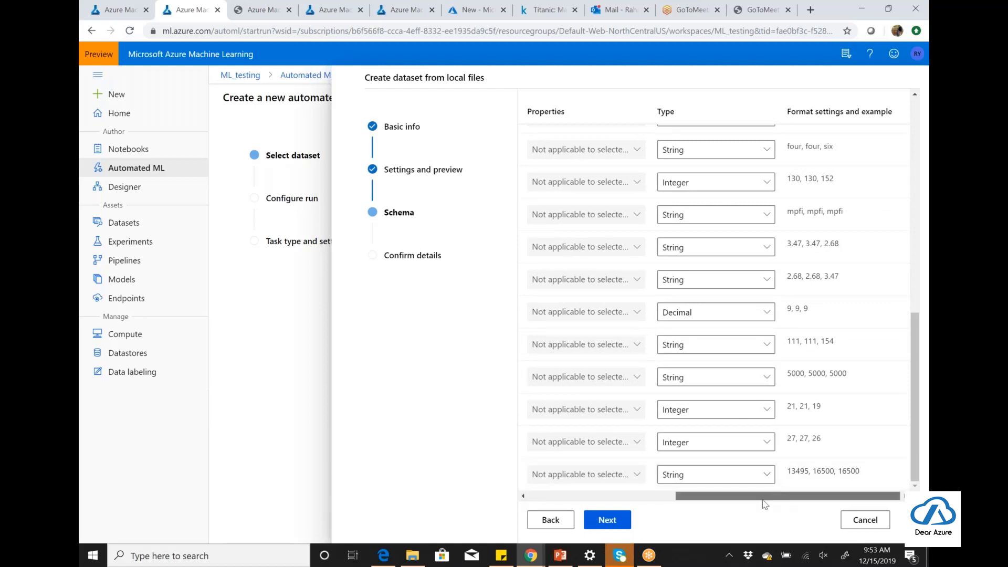
{"action": "left_click_drag", "start_coordinate": [683, 496], "coordinate": [821, 501]}
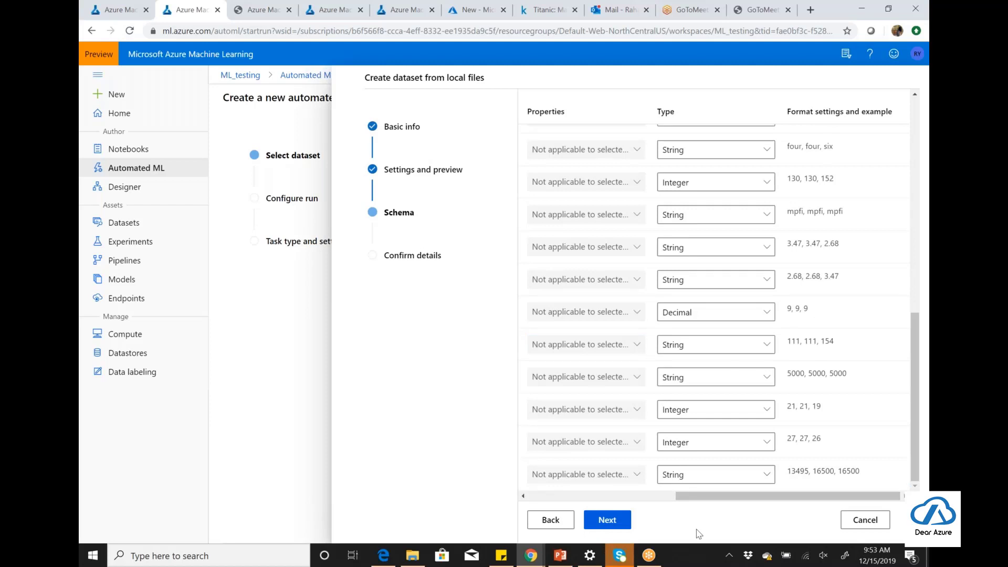
{"action": "left_click", "coordinate": [610, 525]}
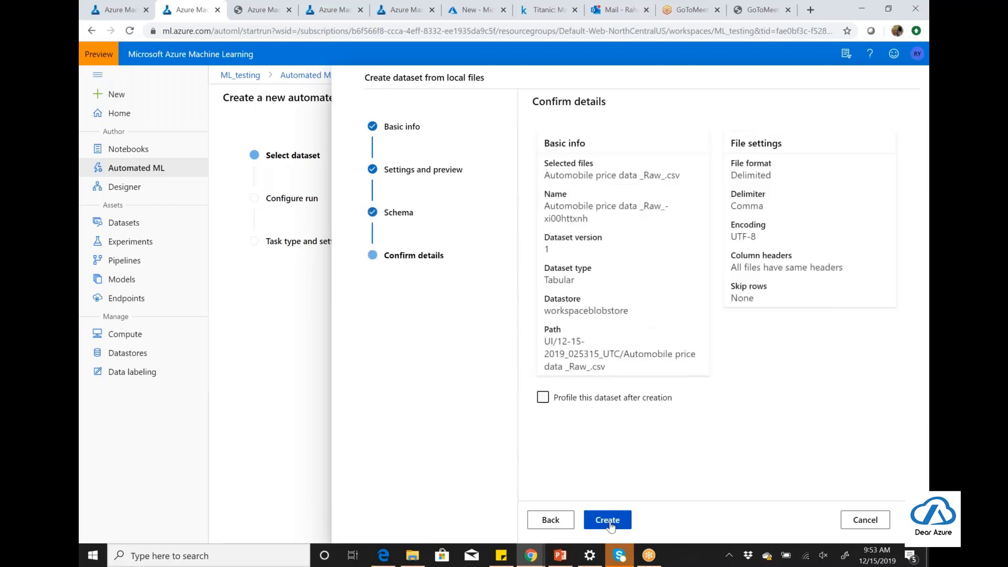
{"action": "left_click", "coordinate": [609, 523]}
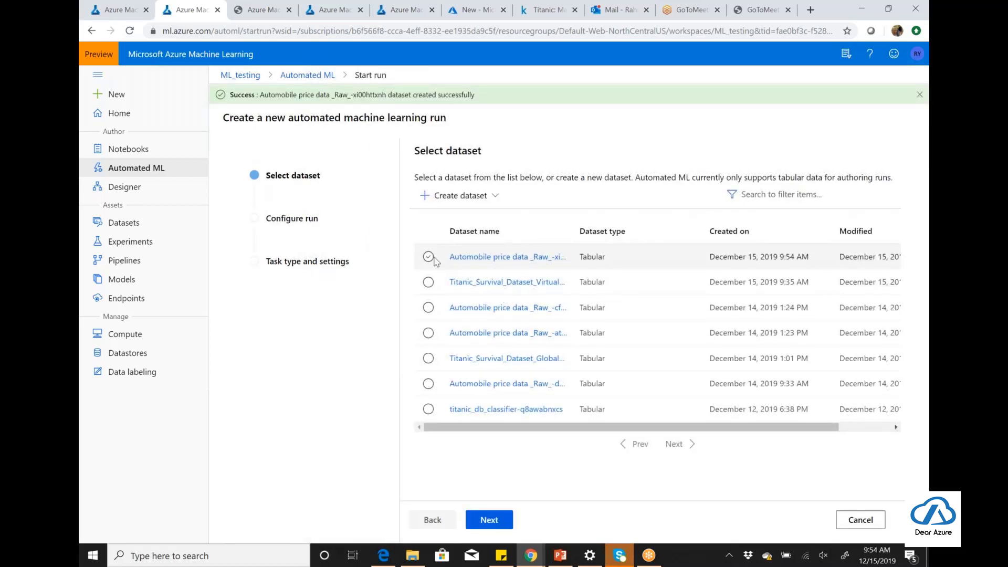
Step: Configure the run on the new automobile dataset with experiment name Pred_2, target column price and training compute B-2
{"action": "left_click", "coordinate": [428, 257]}
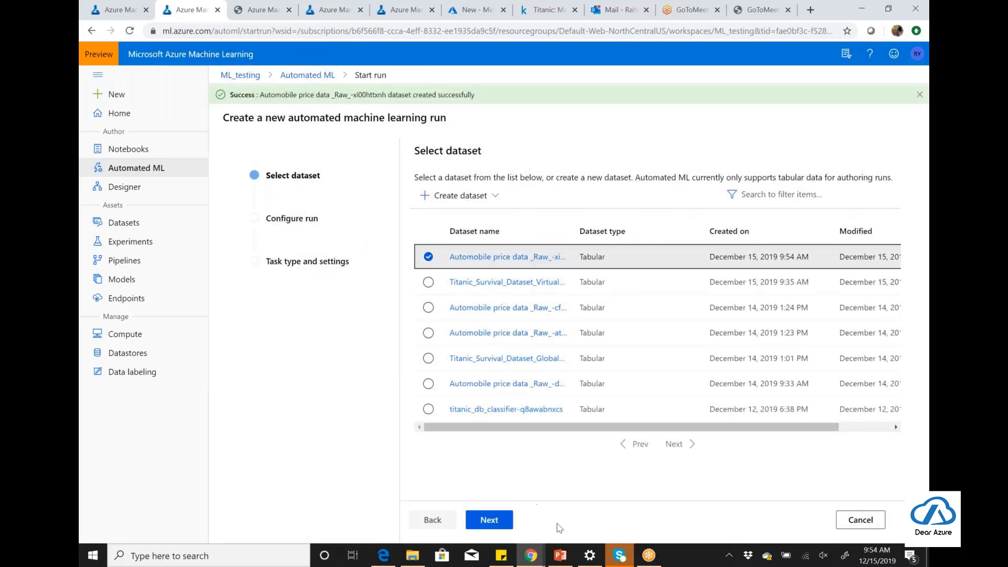
{"action": "left_click", "coordinate": [499, 518]}
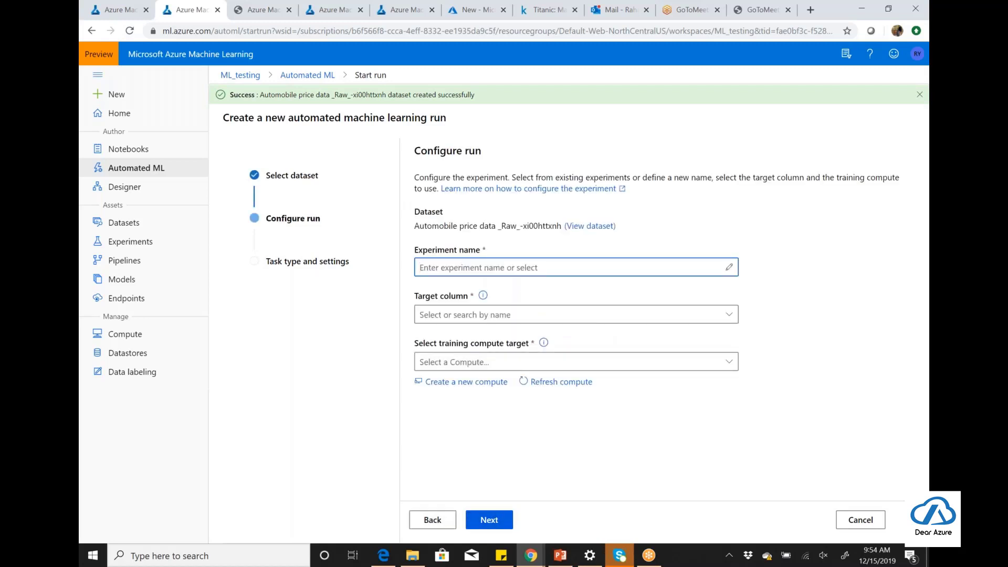
{"action": "type", "text": "Pred_2"}
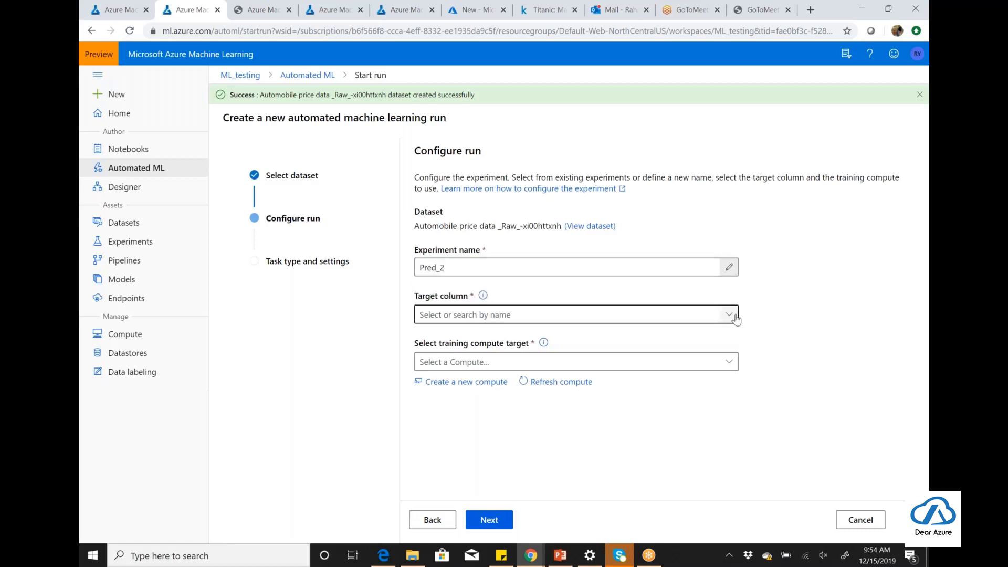
{"action": "left_click", "coordinate": [737, 320]}
{"action": "scroll", "coordinate": [738, 278], "scroll_direction": "down", "scroll_amount": 6}
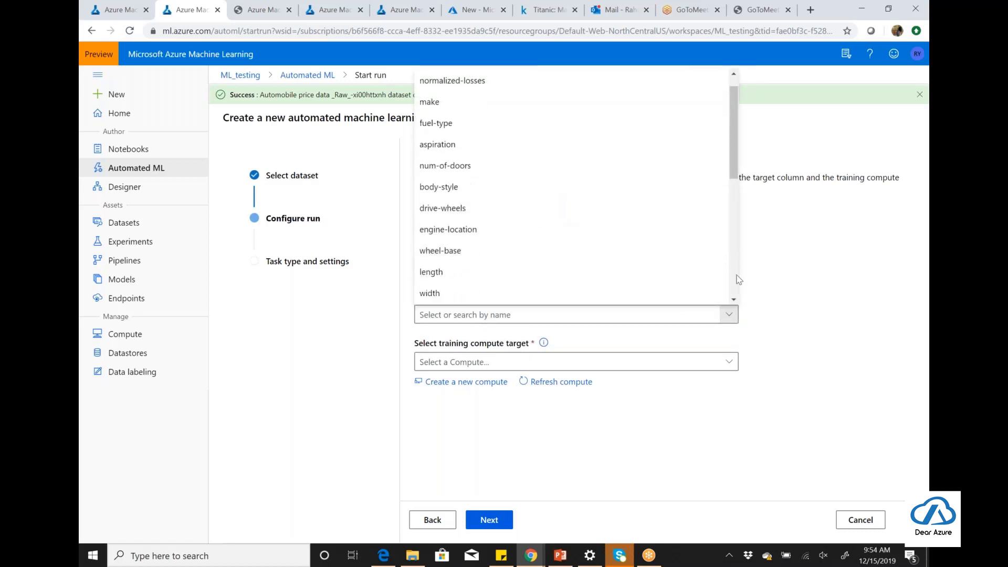
{"action": "left_click", "coordinate": [662, 295]}
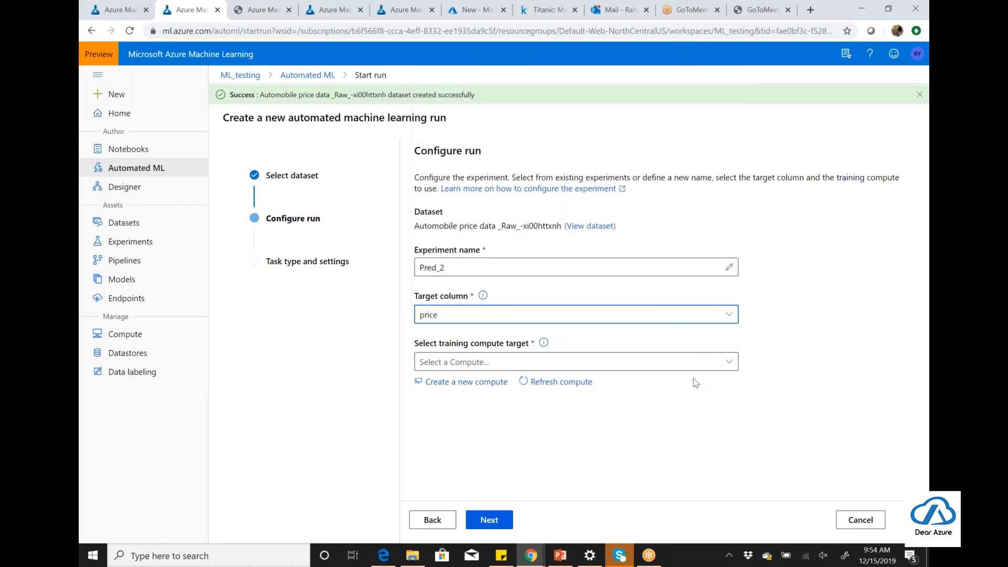
{"action": "left_click", "coordinate": [728, 363]}
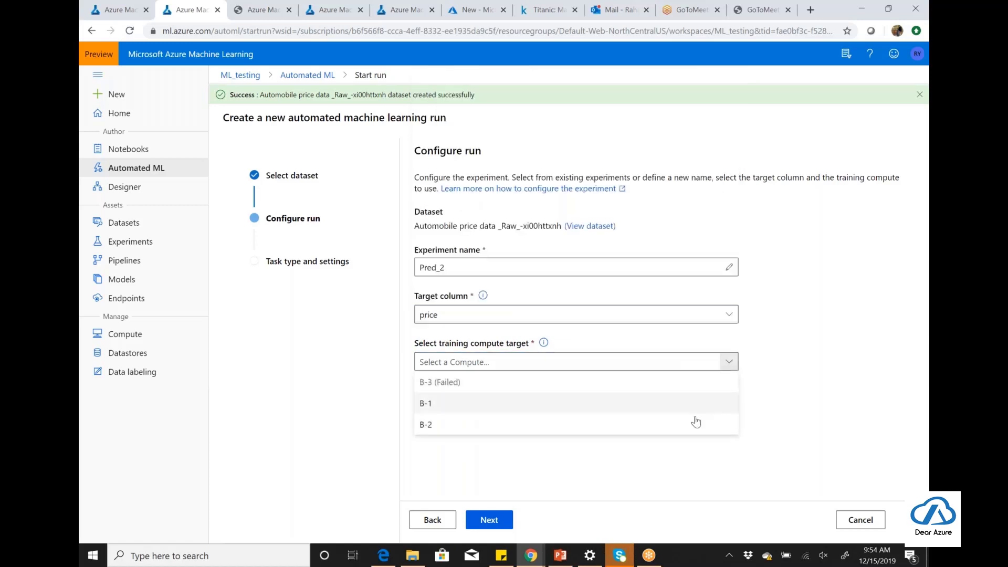
{"action": "left_click", "coordinate": [692, 425]}
{"action": "left_click", "coordinate": [484, 518]}
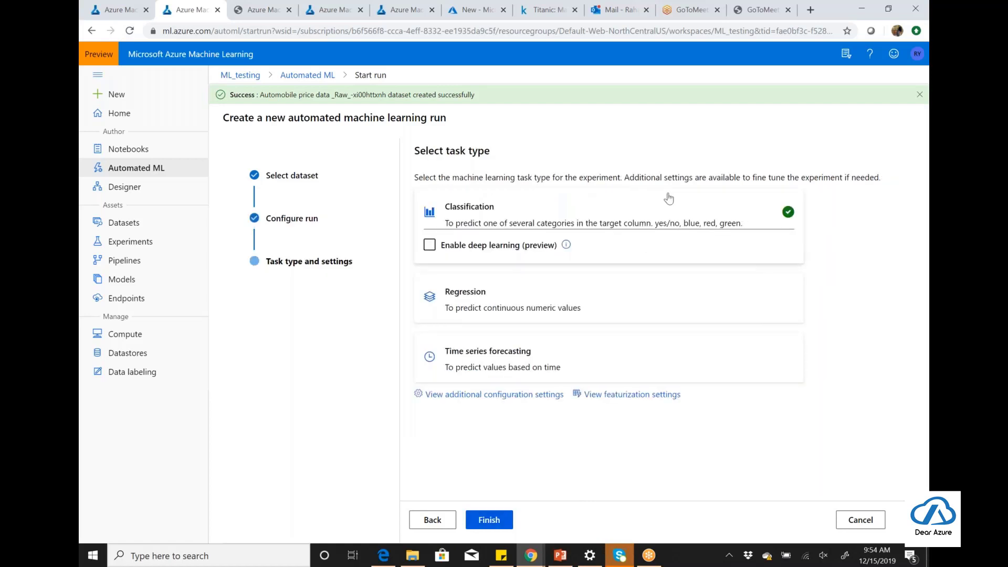
Step: Try to launch the run as a Regression task and cancel the run setup
{"action": "left_click", "coordinate": [676, 311]}
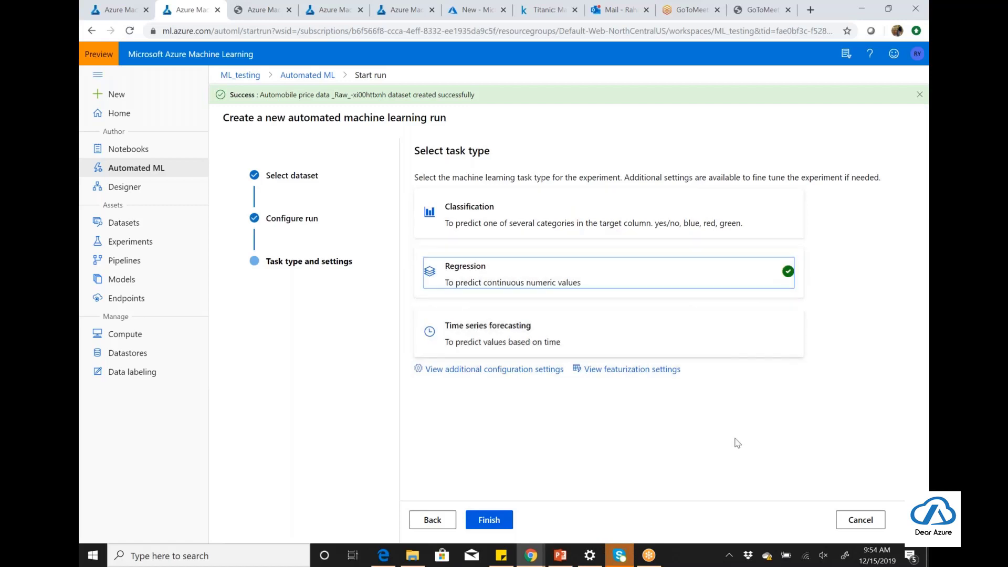
{"action": "left_click", "coordinate": [502, 520]}
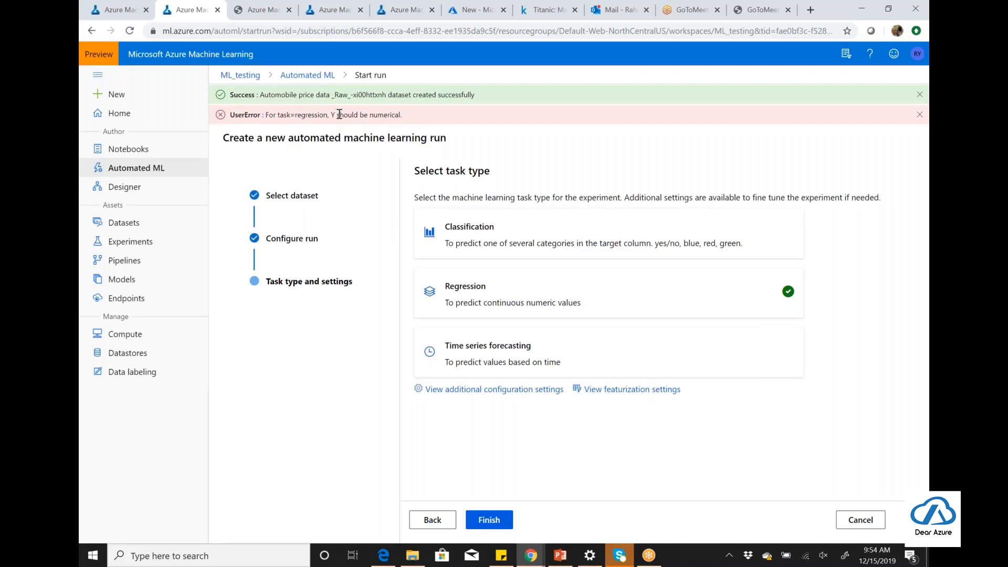
{"action": "left_click_drag", "start_coordinate": [332, 115], "coordinate": [415, 119]}
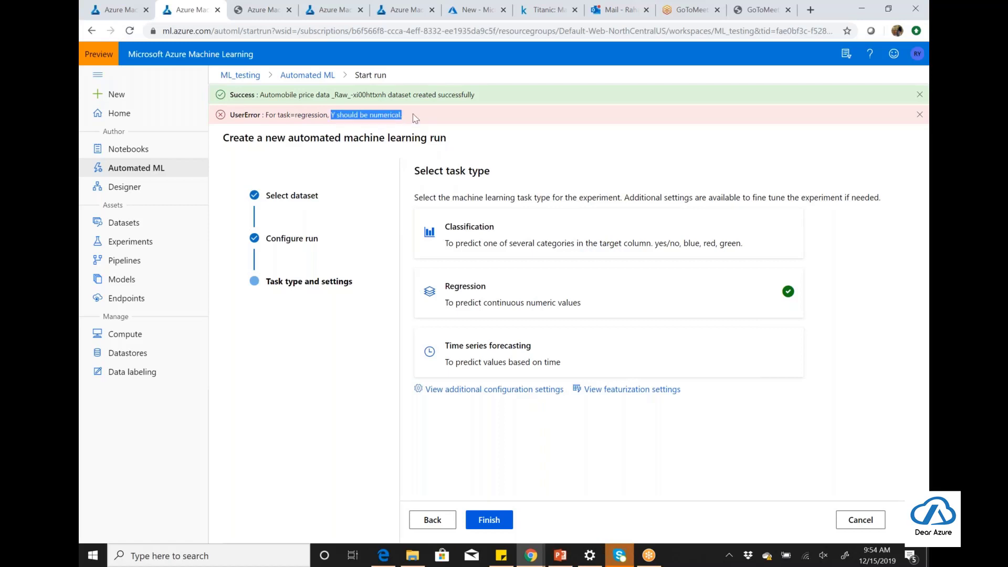
{"action": "left_click", "coordinate": [869, 519]}
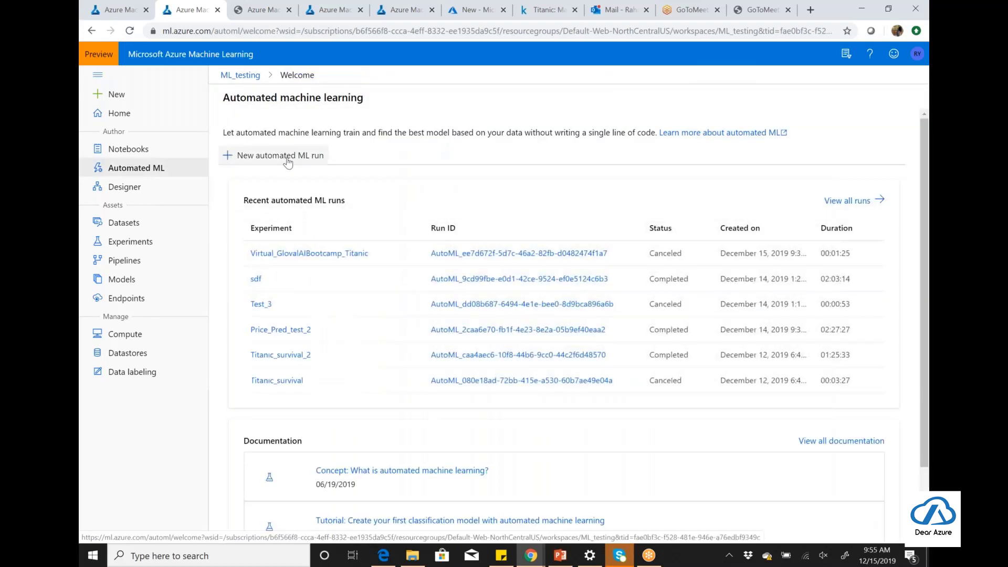
Step: Start a new automated ML run and load the local automobile price data file for a new dataset, keeping the comma-delimited settings
{"action": "left_click", "coordinate": [273, 155]}
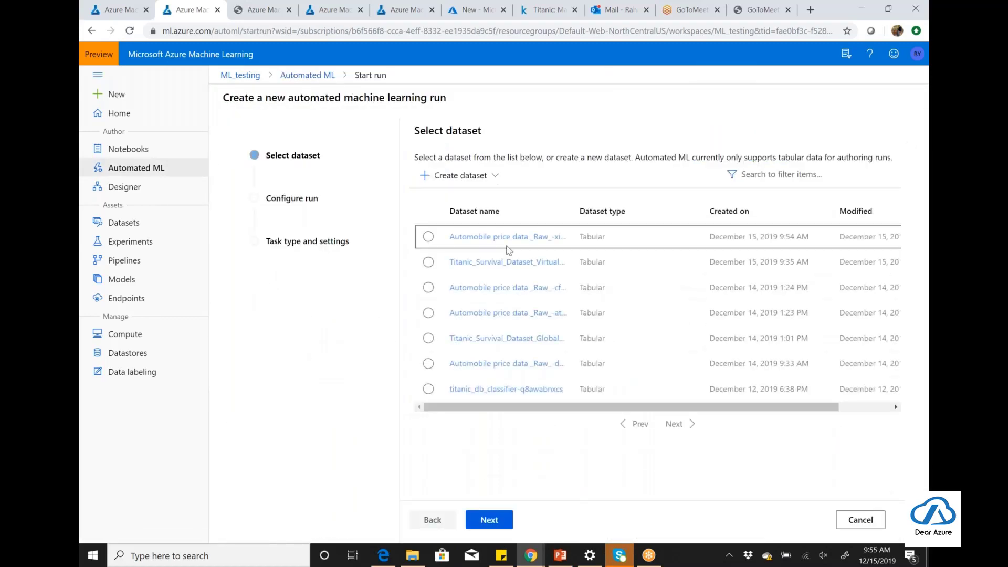
{"action": "left_click", "coordinate": [432, 178]}
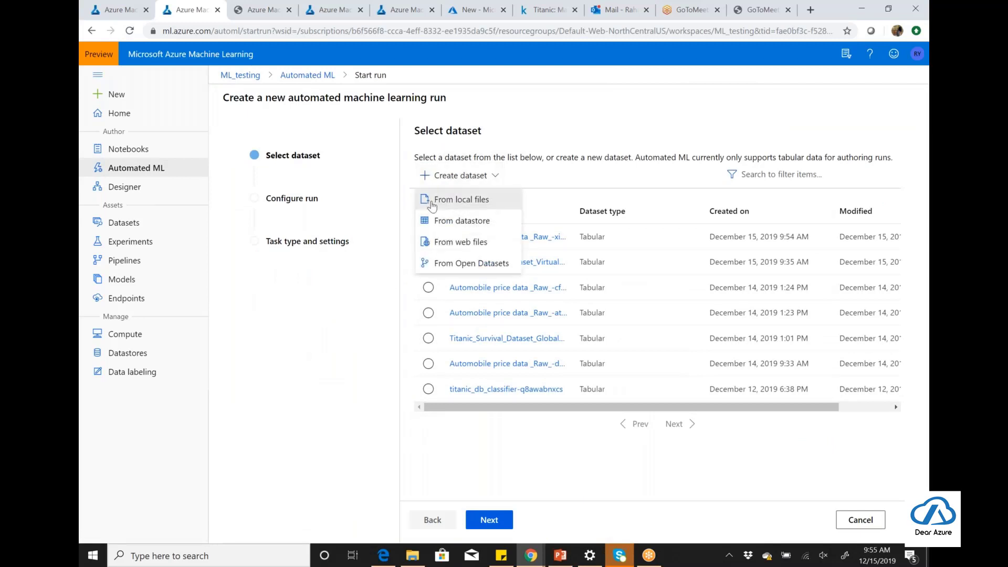
{"action": "left_click", "coordinate": [432, 202]}
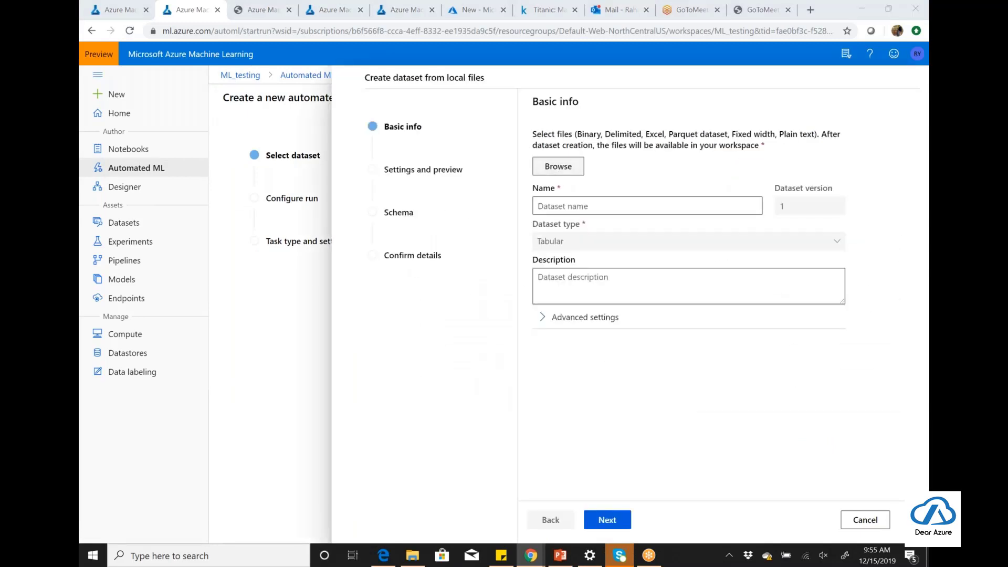
{"action": "left_click", "coordinate": [463, 262]}
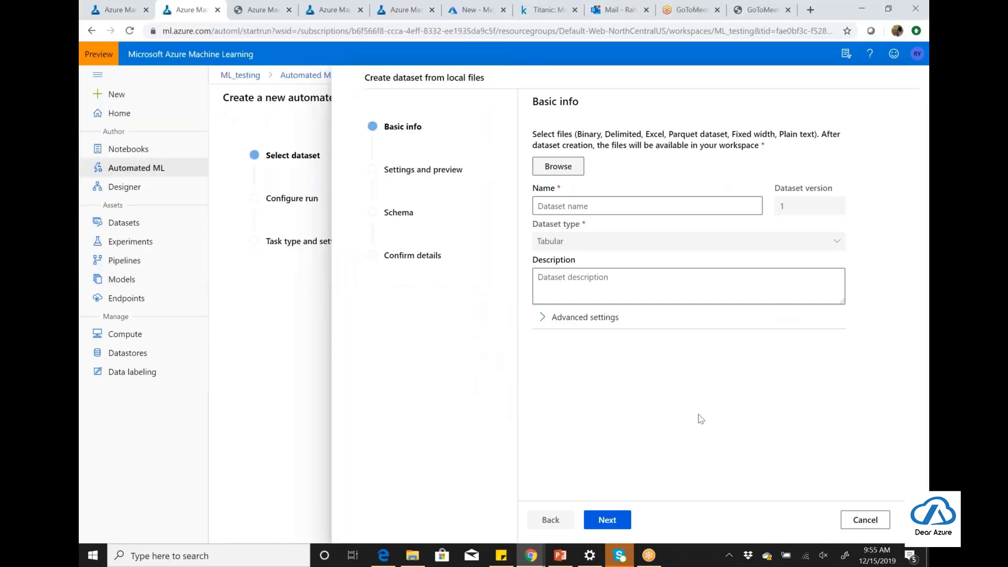
{"action": "left_click", "coordinate": [605, 519]}
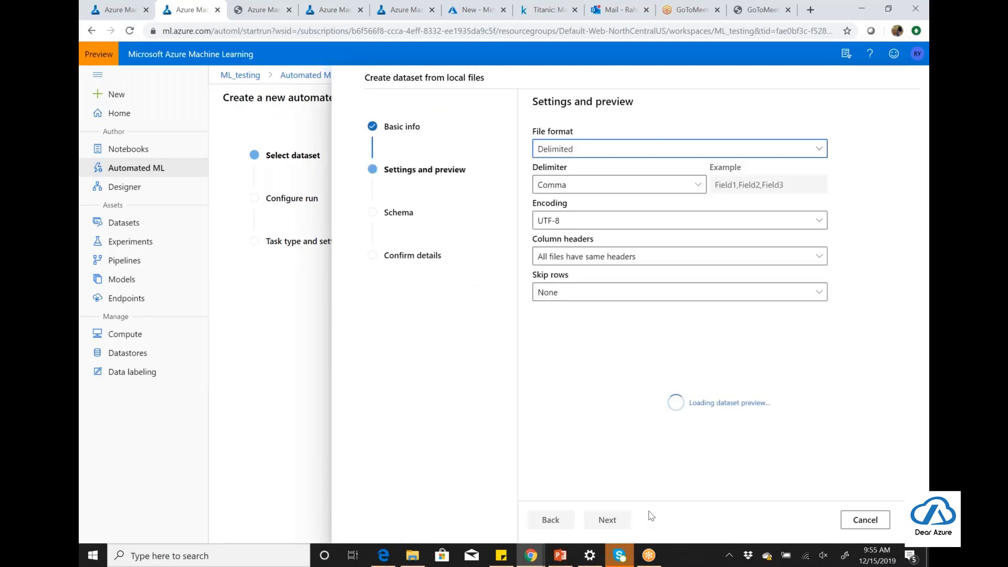
{"action": "left_click", "coordinate": [611, 520]}
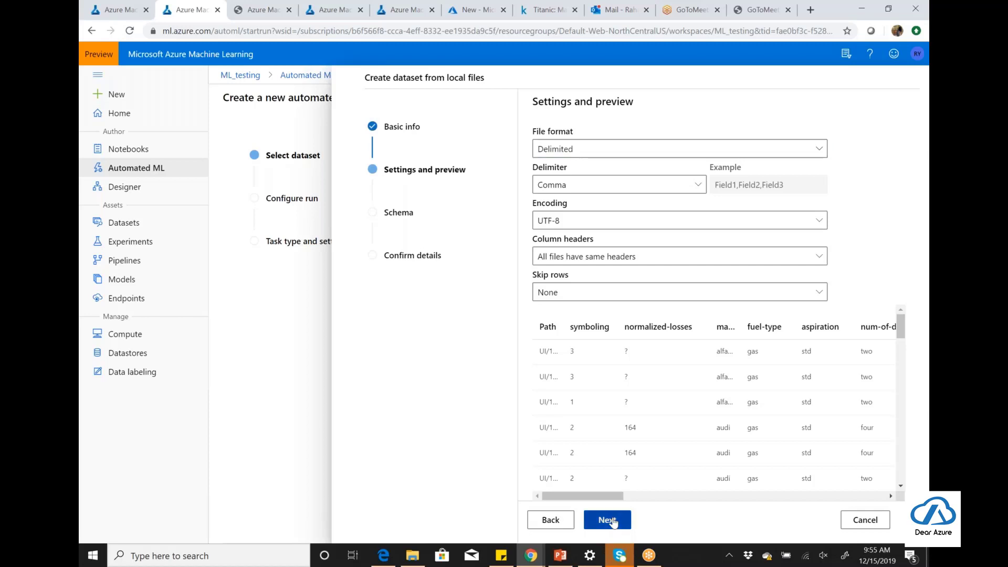
{"action": "left_click", "coordinate": [609, 520]}
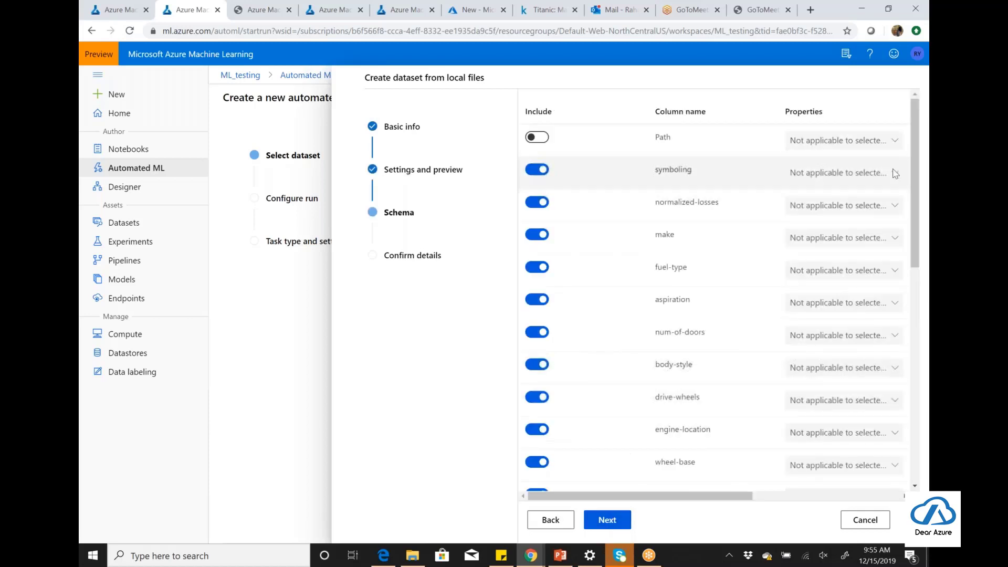
Step: Set the price column's type to Integer in the schema and create the automobile dataset
{"action": "scroll", "coordinate": [914, 364], "scroll_direction": "down", "scroll_amount": 10}
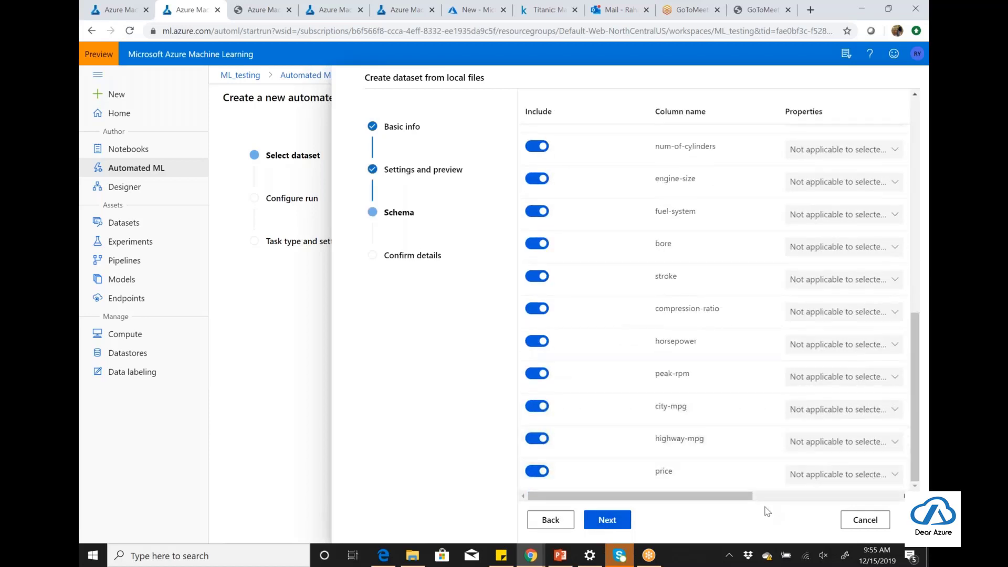
{"action": "scroll", "coordinate": [866, 485], "scroll_direction": "right", "scroll_amount": 3}
{"action": "scroll", "coordinate": [900, 485], "scroll_direction": "right", "scroll_amount": 3}
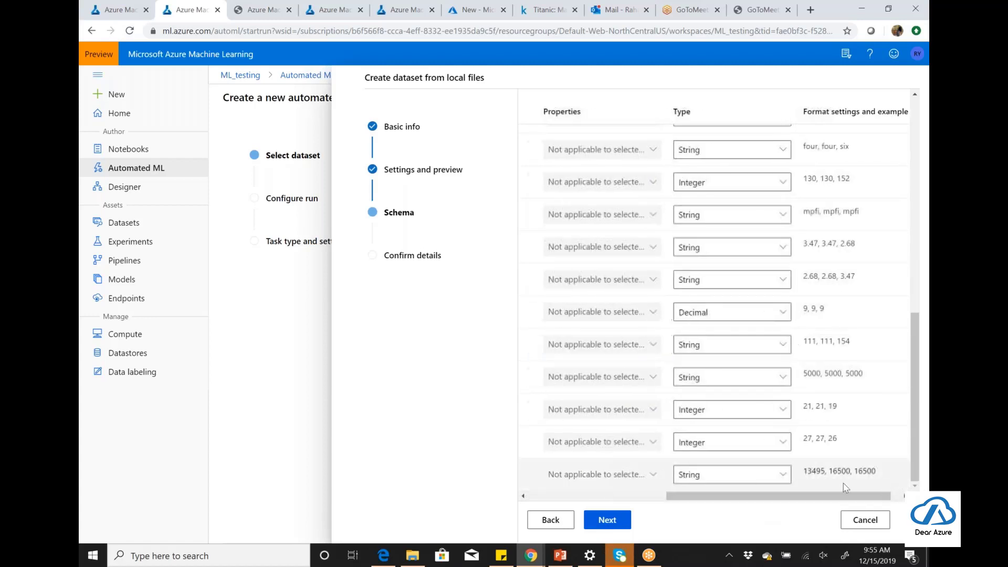
{"action": "left_click", "coordinate": [775, 483]}
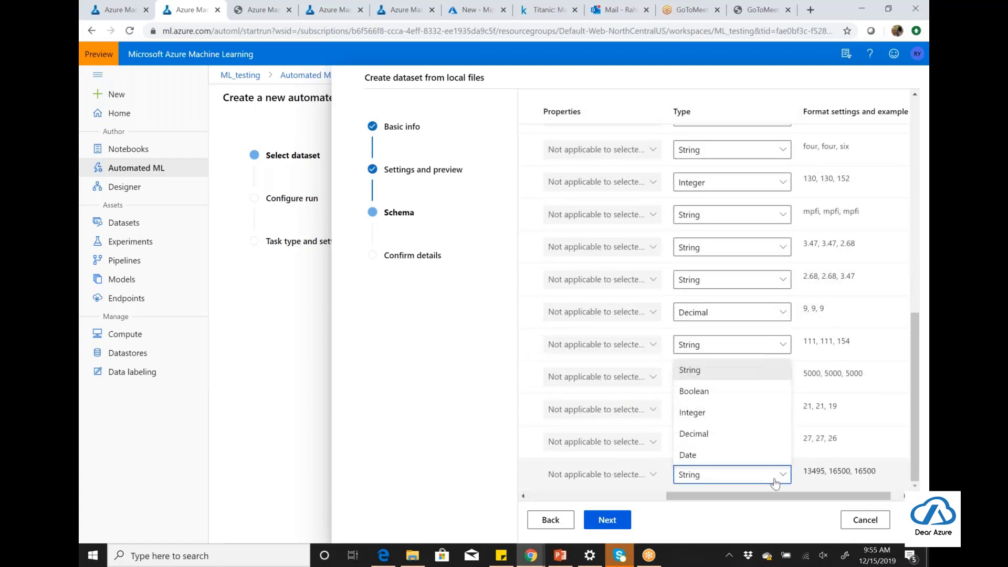
{"action": "left_click", "coordinate": [741, 419]}
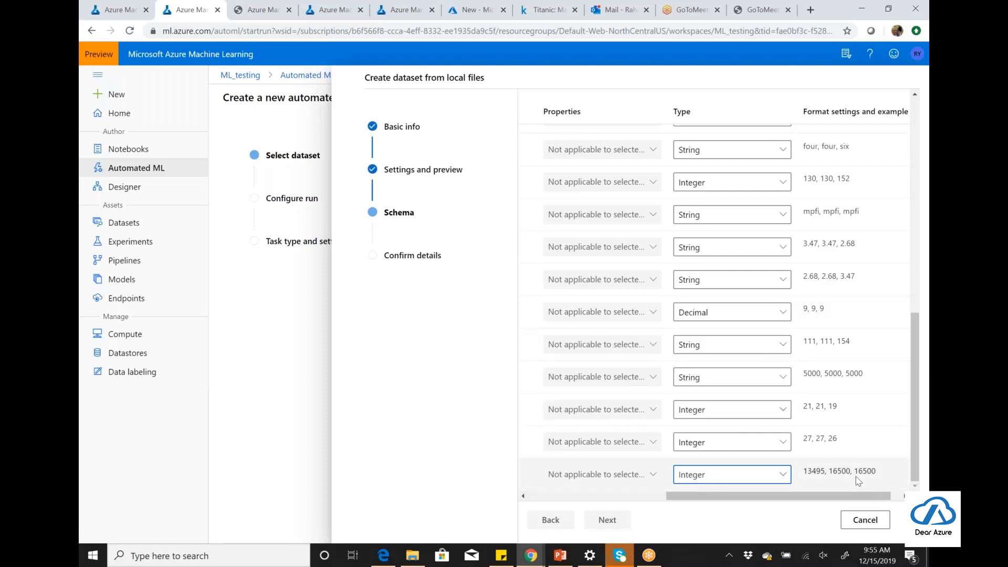
{"action": "left_click_drag", "start_coordinate": [802, 499], "coordinate": [658, 503]}
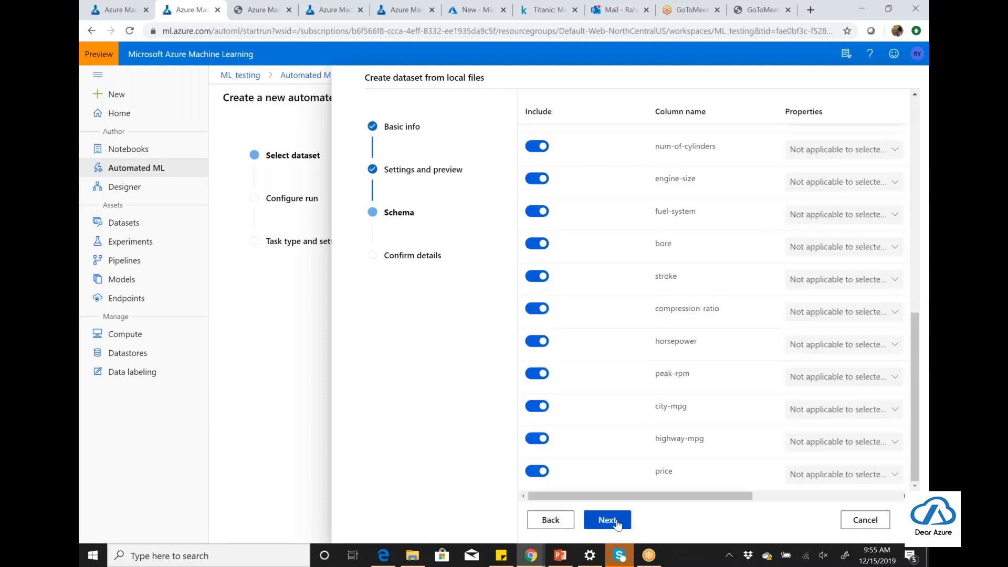
{"action": "left_click", "coordinate": [616, 521]}
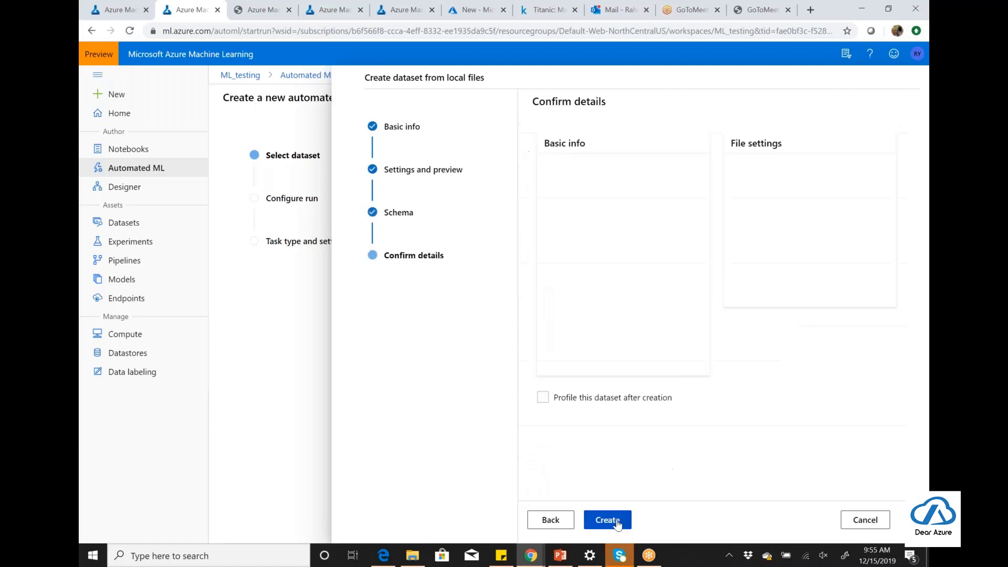
{"action": "left_click", "coordinate": [617, 521]}
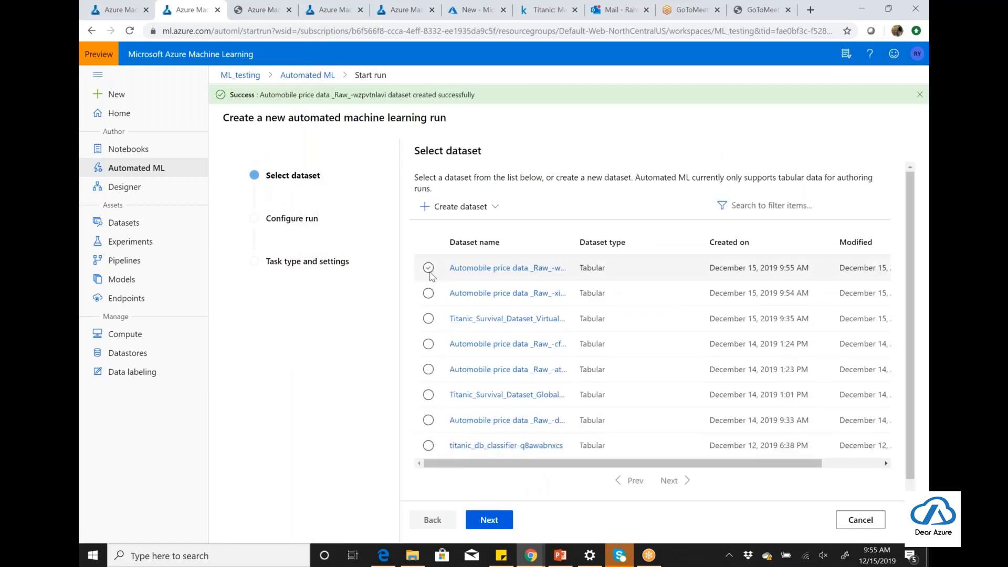
Step: Select the newly created automobile price dataset for the run and enter pred_2 as the experiment name
{"action": "left_click", "coordinate": [429, 270]}
{"action": "left_click", "coordinate": [505, 525]}
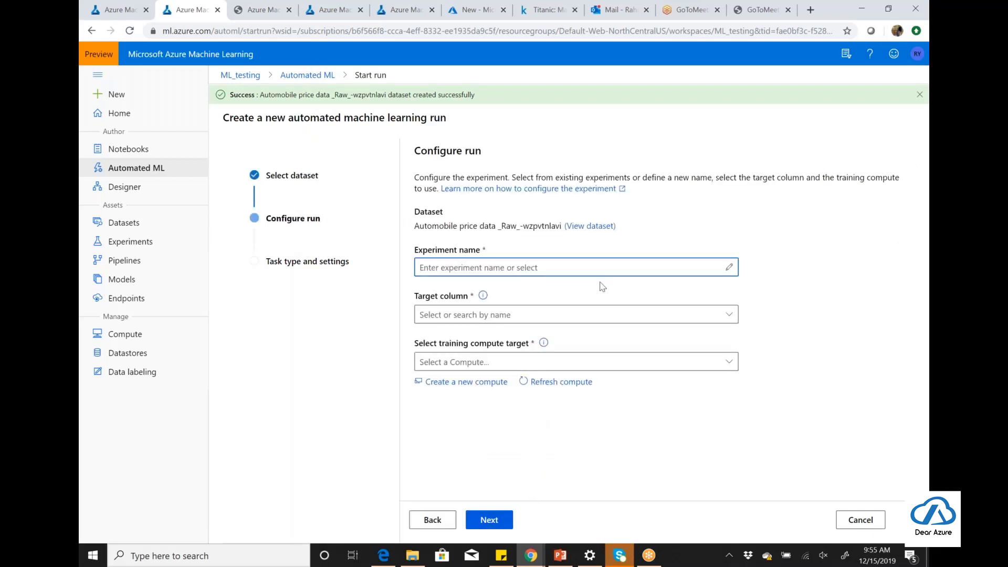
{"action": "type", "text": "pred"}
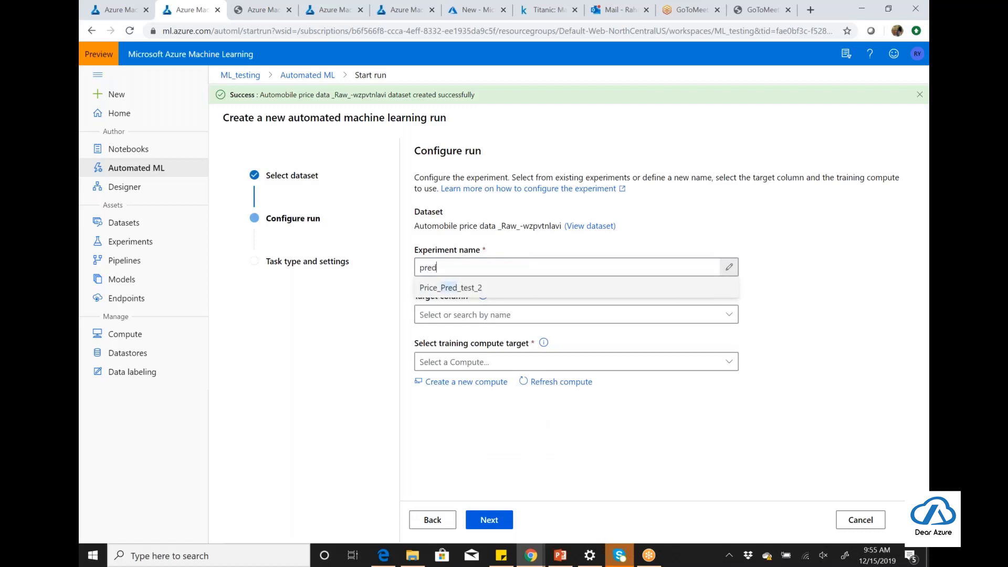
{"action": "type", "text": "_2"}
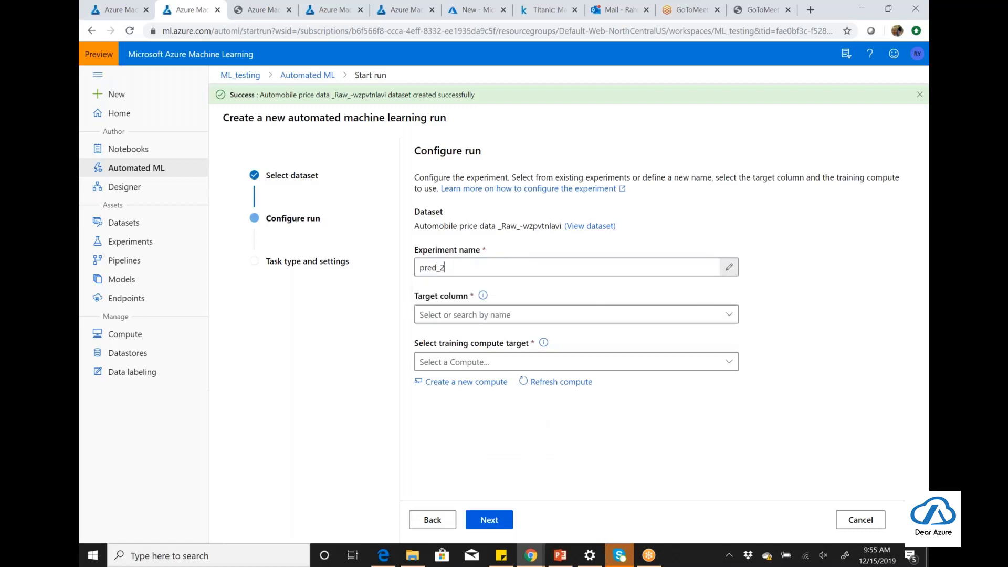
Step: Set the run's target column to price and its training compute target to B-2
{"action": "left_click", "coordinate": [729, 315]}
{"action": "scroll", "coordinate": [696, 252], "scroll_direction": "down", "scroll_amount": 5}
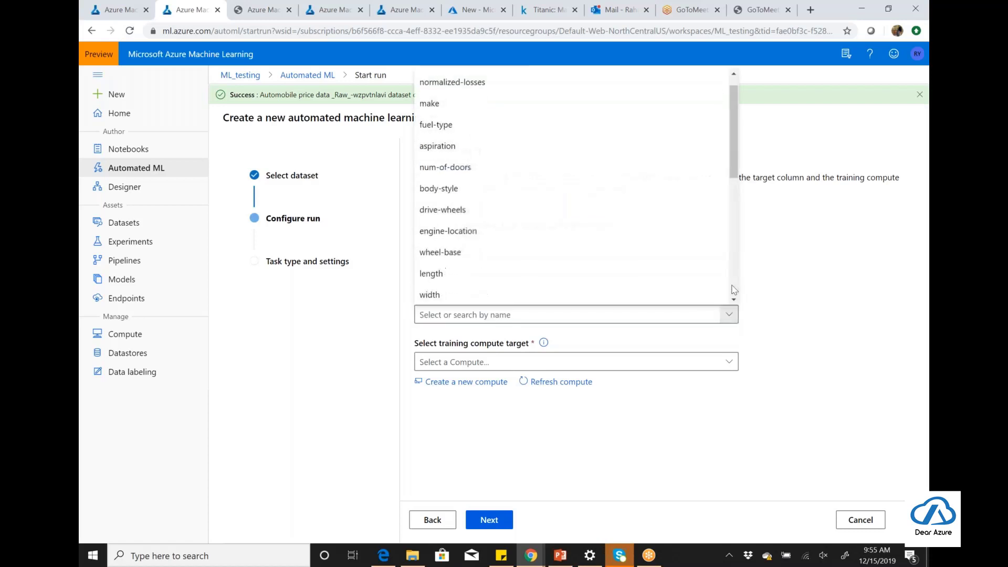
{"action": "left_click", "coordinate": [696, 295]}
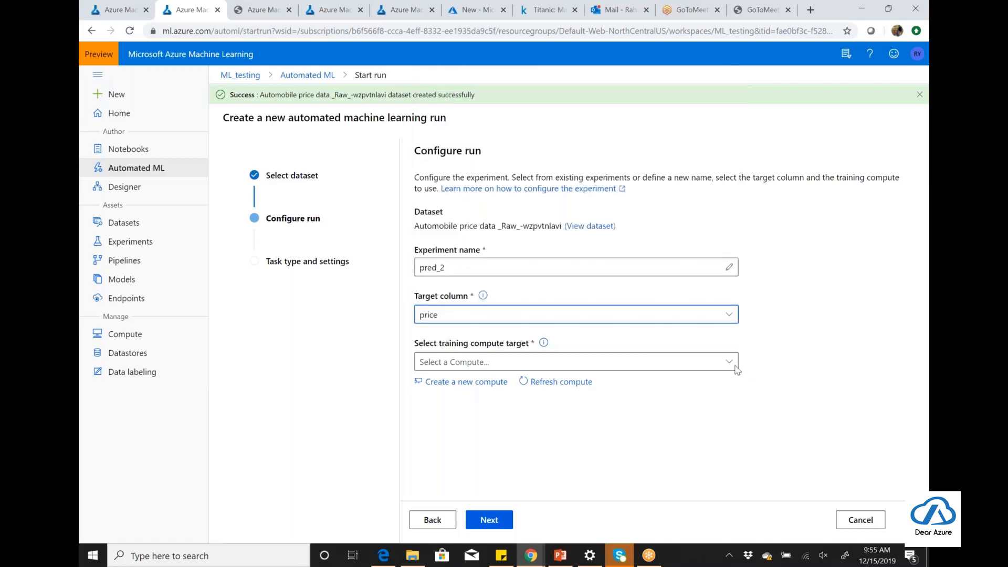
{"action": "left_click", "coordinate": [701, 362]}
{"action": "left_click", "coordinate": [705, 426]}
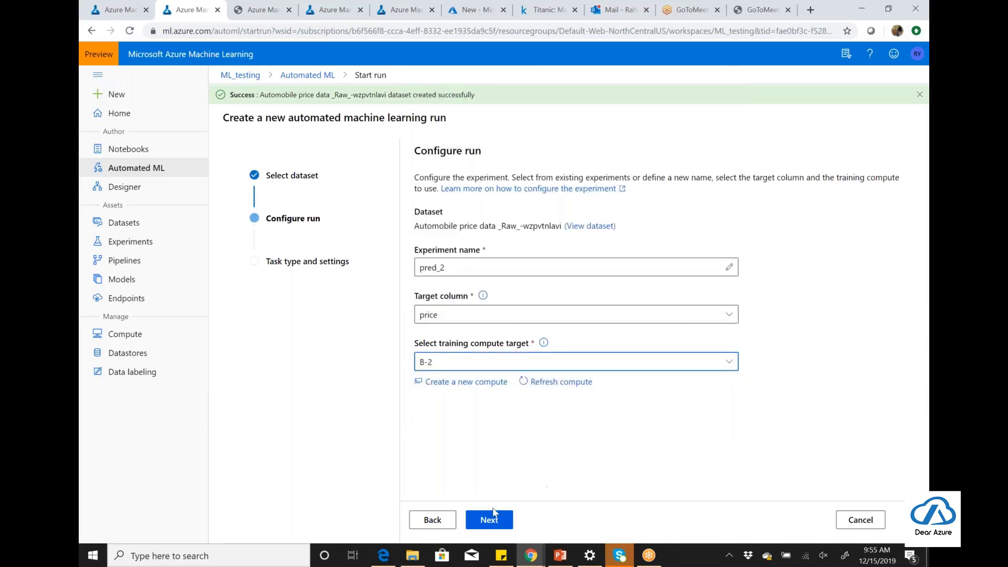
Step: Choose Regression as the task type and launch the automated ML run
{"action": "left_click", "coordinate": [493, 524]}
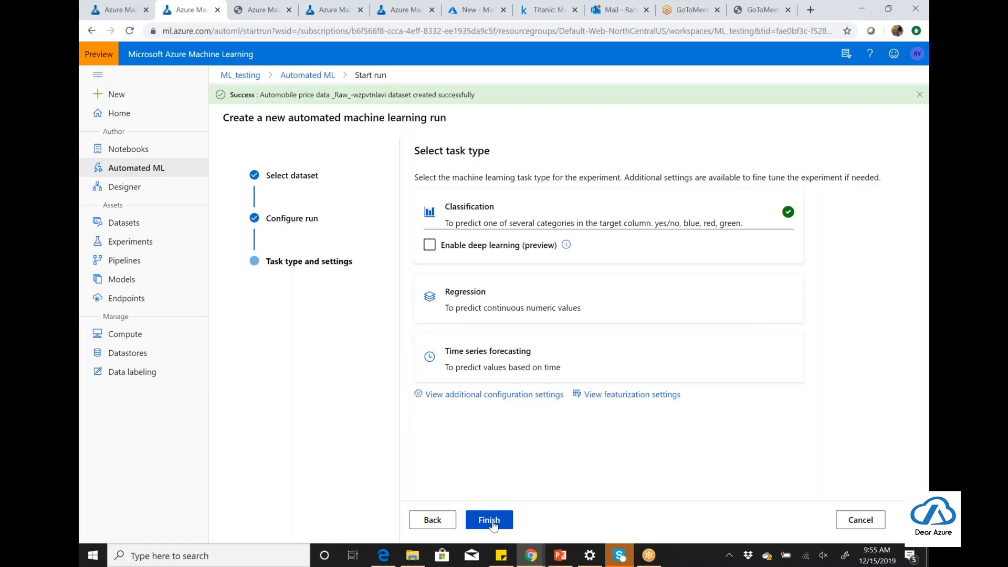
{"action": "left_click", "coordinate": [688, 298]}
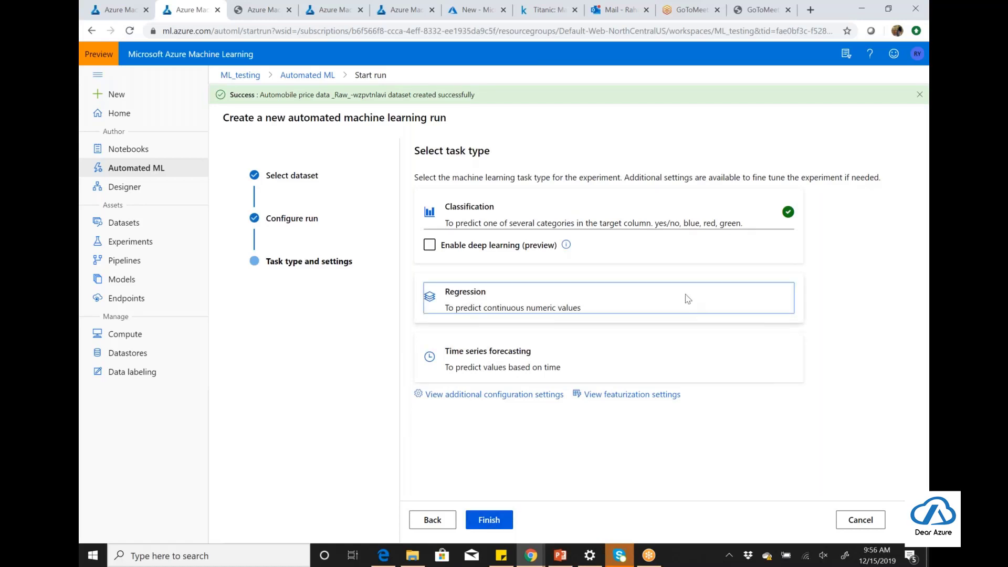
{"action": "left_click", "coordinate": [494, 526]}
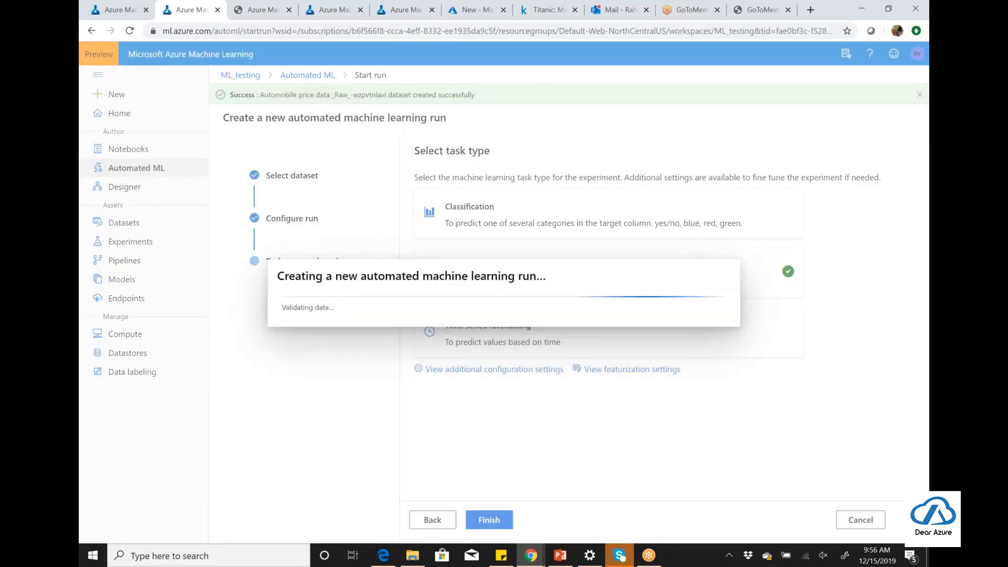
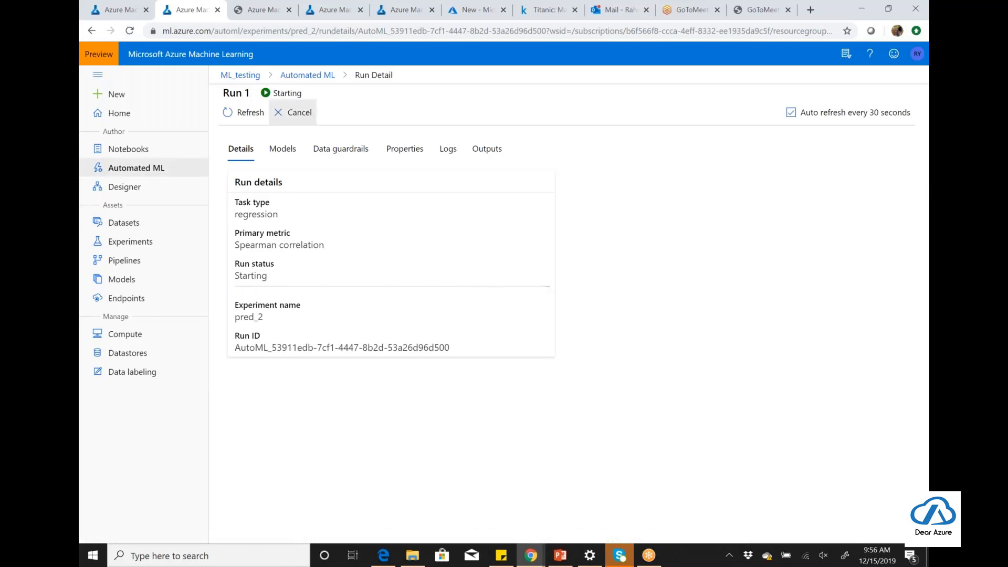
Step: Cancel the pred_2 regression run and confirm the cancellation
{"action": "left_click", "coordinate": [293, 112]}
{"action": "key", "text": "Escape"}
{"action": "left_click", "coordinate": [293, 113]}
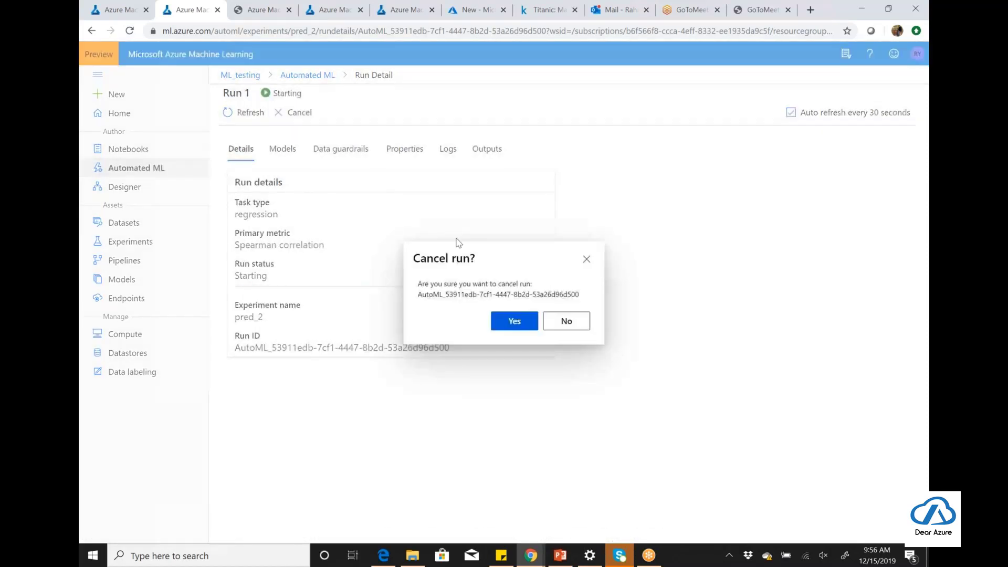
{"action": "left_click", "coordinate": [512, 321]}
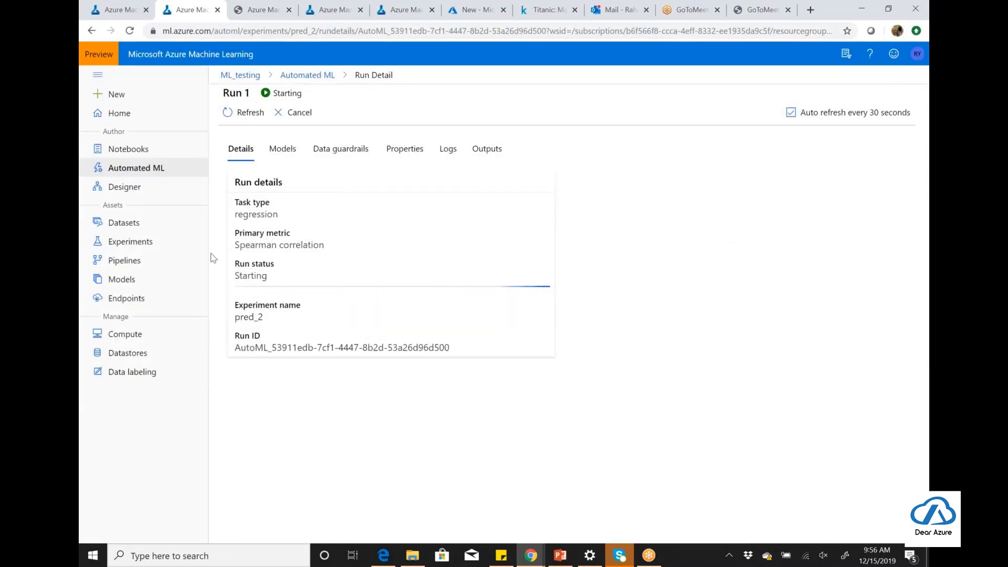
Step: Go to the registered datasets and open the details of the Titanic_Survival_Dataset_Virtual_GlobalAIBootcamp dataset
{"action": "left_click", "coordinate": [128, 221]}
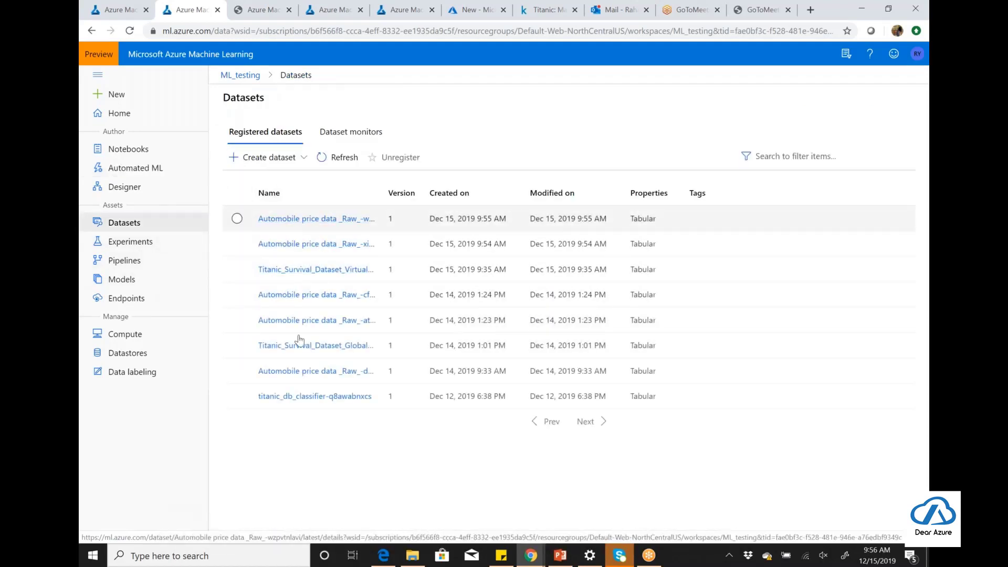
{"action": "left_click", "coordinate": [321, 269]}
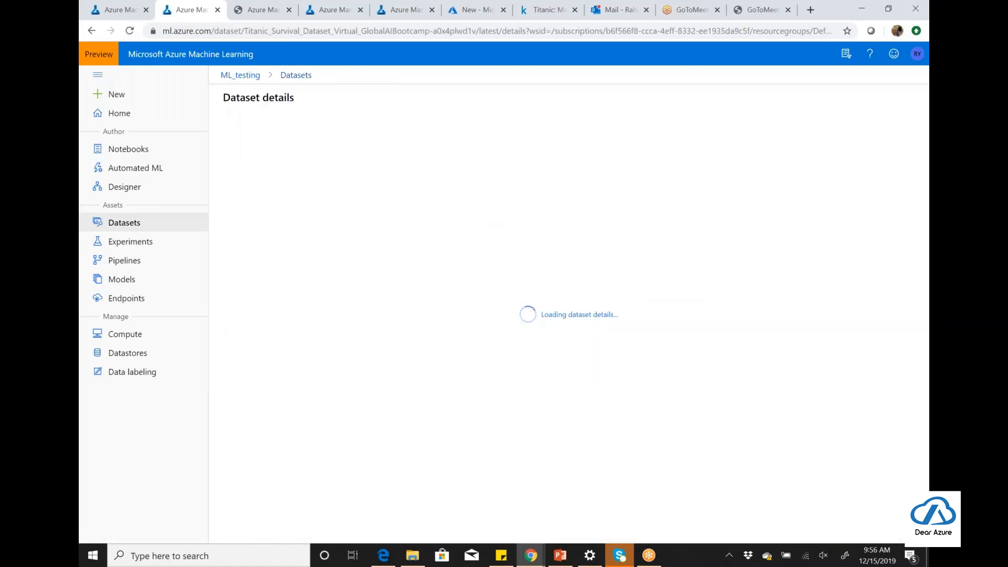
Step: Start a new automated ML run and look through the data preview of the Titanic_Survival_Dataset_GlobalAIBootcamp dataset
{"action": "left_click", "coordinate": [131, 168]}
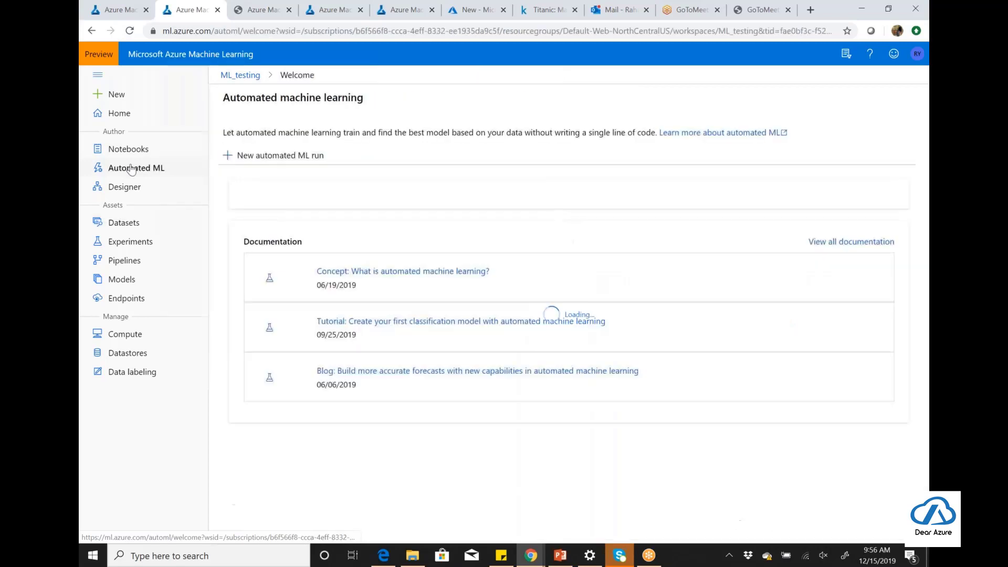
{"action": "left_click", "coordinate": [278, 156]}
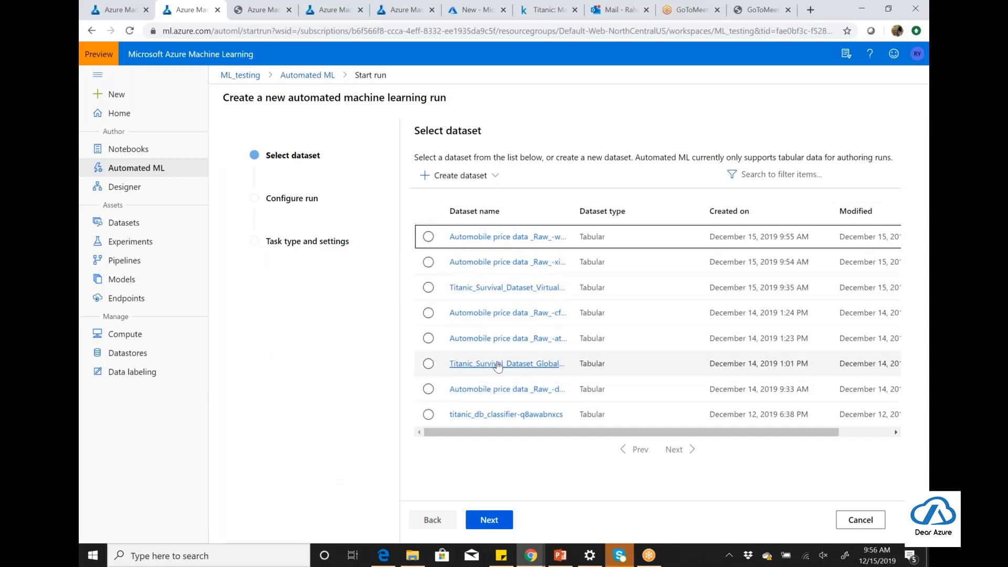
{"action": "left_click", "coordinate": [497, 365]}
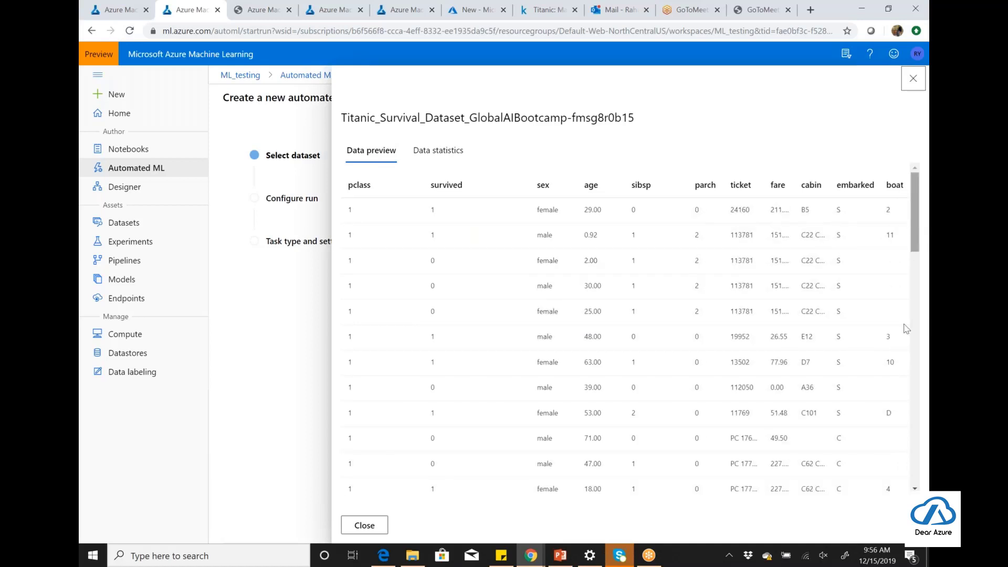
{"action": "scroll", "coordinate": [906, 328], "scroll_direction": "down", "scroll_amount": 10}
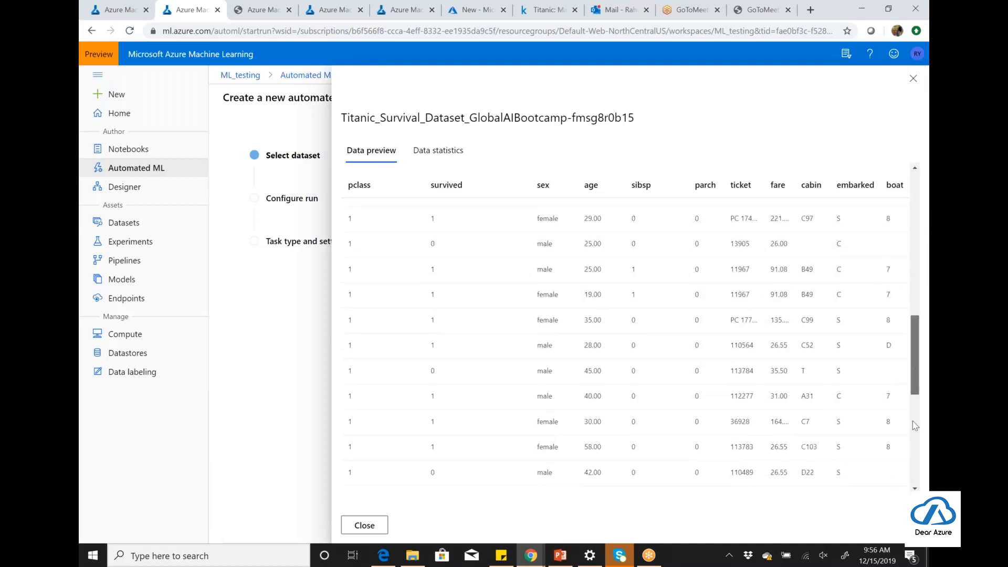
{"action": "scroll", "coordinate": [913, 424], "scroll_direction": "down", "scroll_amount": 5}
{"action": "scroll", "coordinate": [912, 424], "scroll_direction": "up", "scroll_amount": 15}
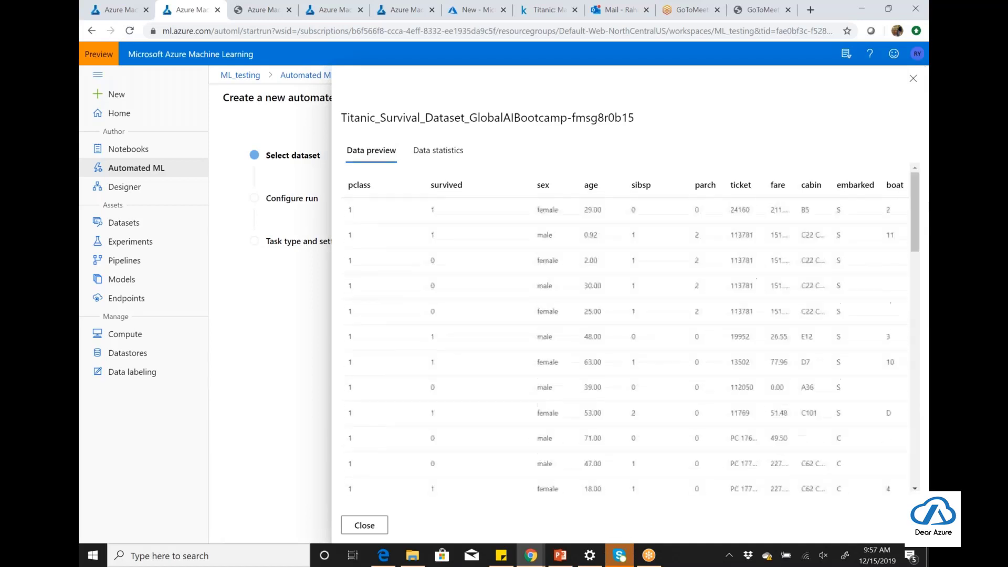
Step: Examine the Titanic dataset's column statistics, including the survived, sex and age distributions, and close the dataset details
{"action": "left_click", "coordinate": [440, 152]}
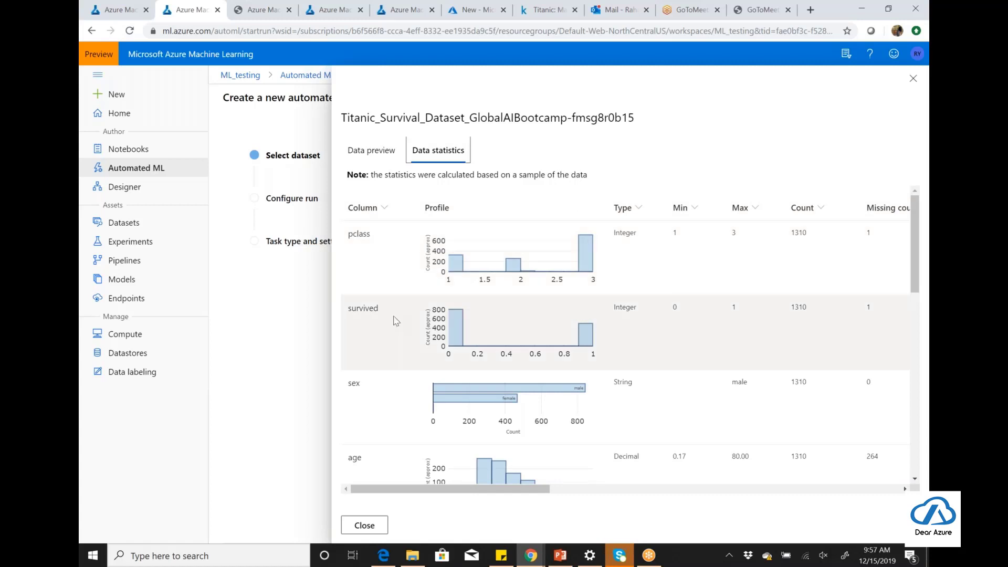
{"action": "mouse_move", "coordinate": [454, 326]}
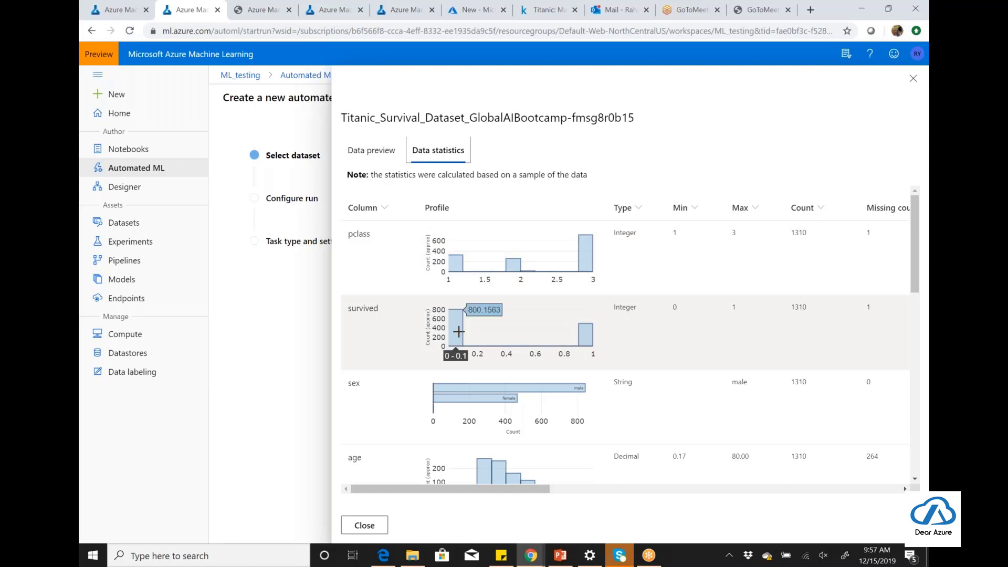
{"action": "mouse_move", "coordinate": [588, 336]}
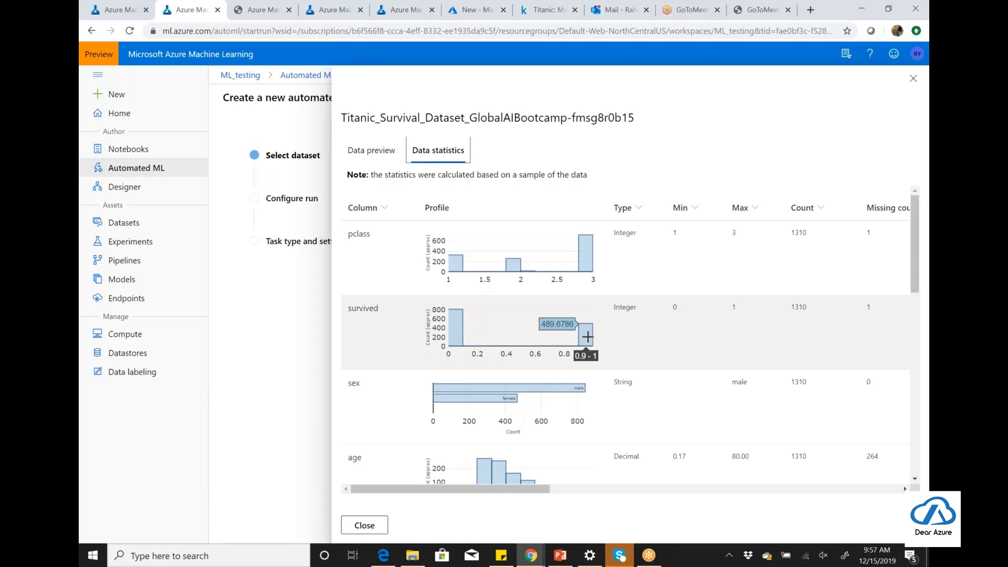
{"action": "mouse_move", "coordinate": [568, 388]}
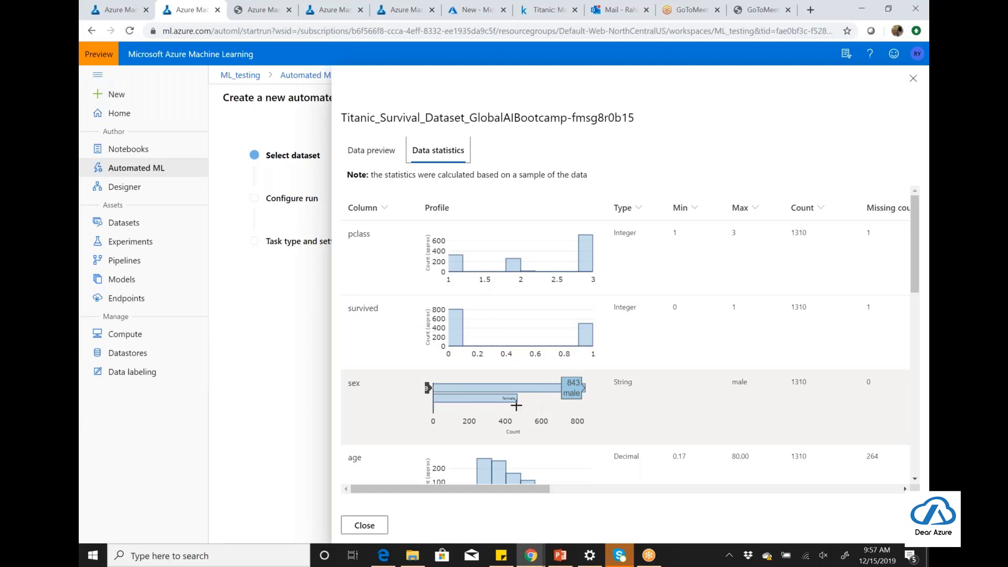
{"action": "mouse_move", "coordinate": [514, 400]}
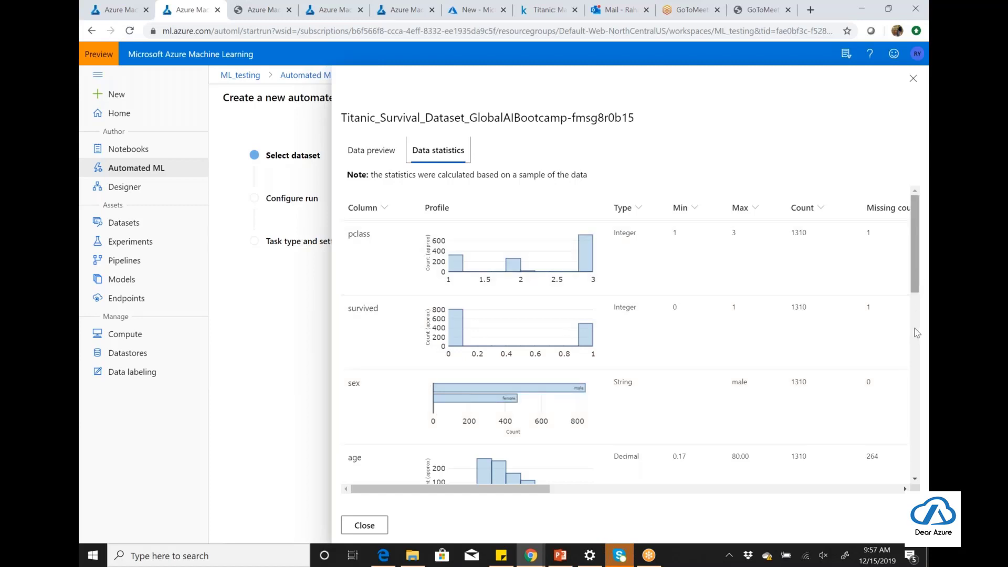
{"action": "scroll", "coordinate": [917, 333], "scroll_direction": "down", "scroll_amount": 3}
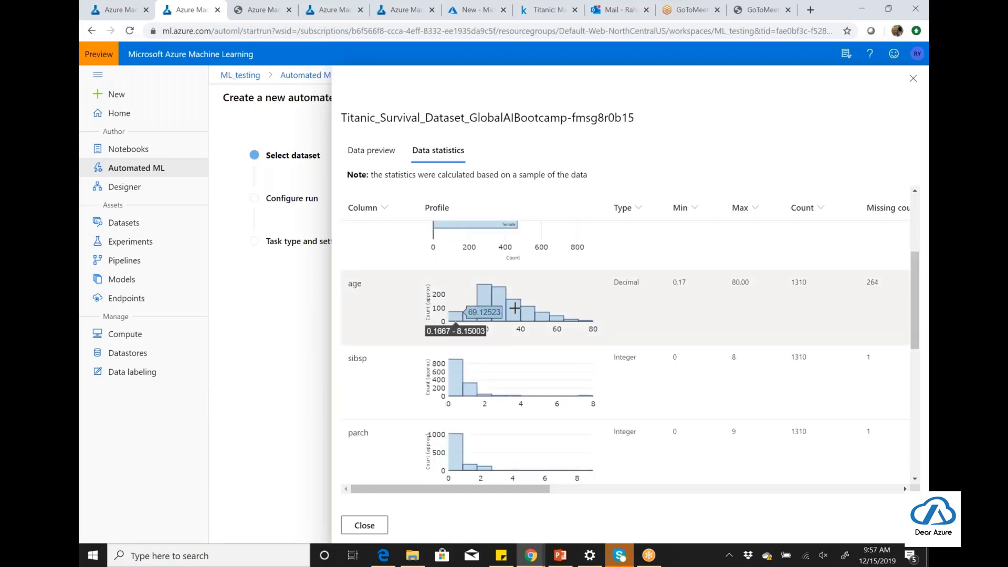
{"action": "mouse_move", "coordinate": [488, 309]}
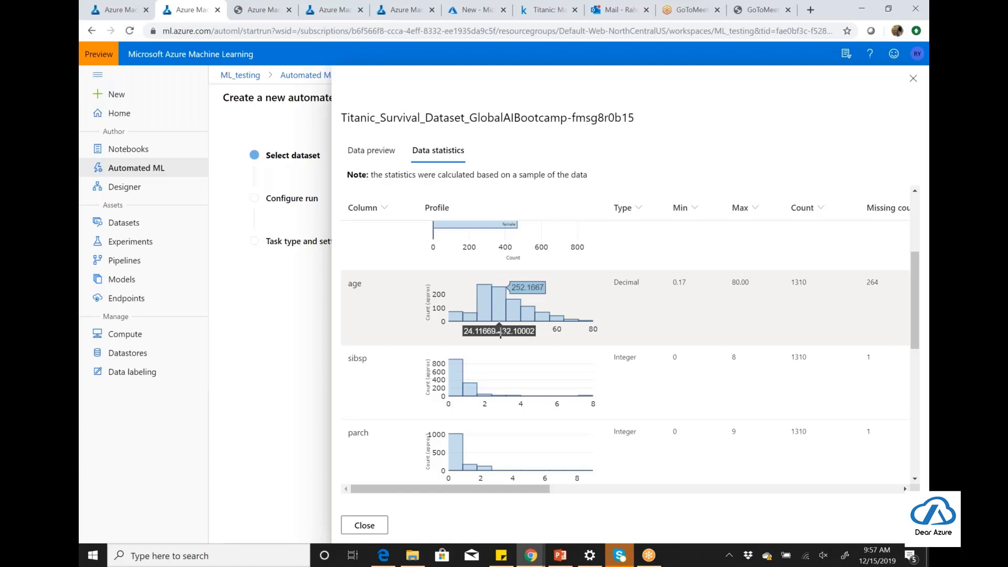
{"action": "left_click_drag", "start_coordinate": [912, 295], "coordinate": [912, 420]}
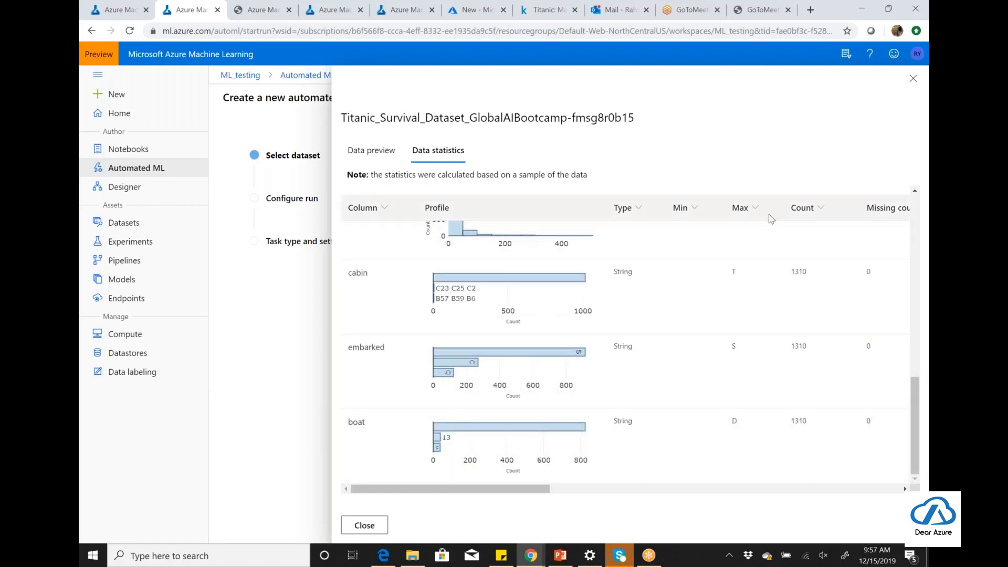
{"action": "left_click", "coordinate": [364, 525]}
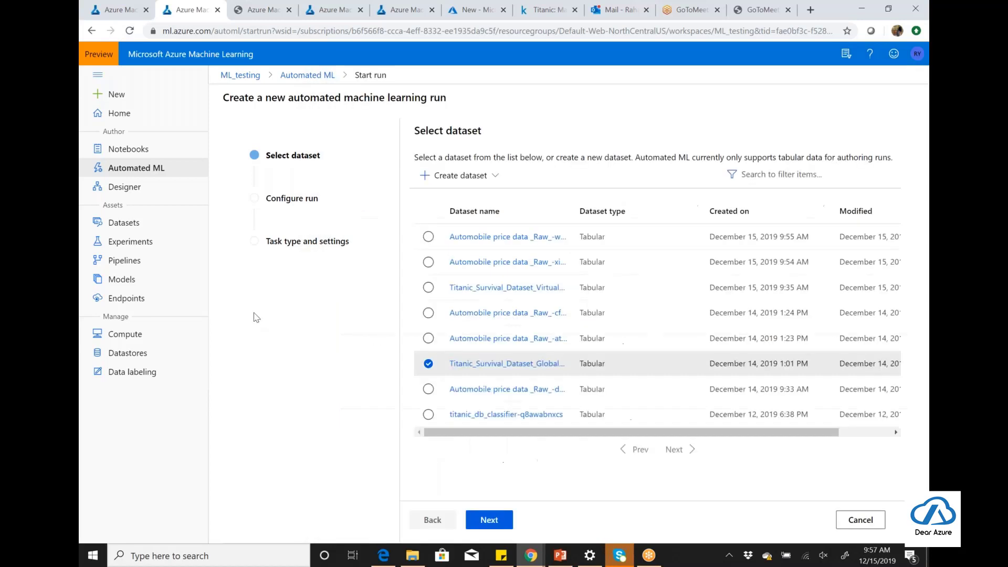
Step: Look through the workspace's experiments, pipelines, registered models and real-time endpoints
{"action": "left_click", "coordinate": [163, 247]}
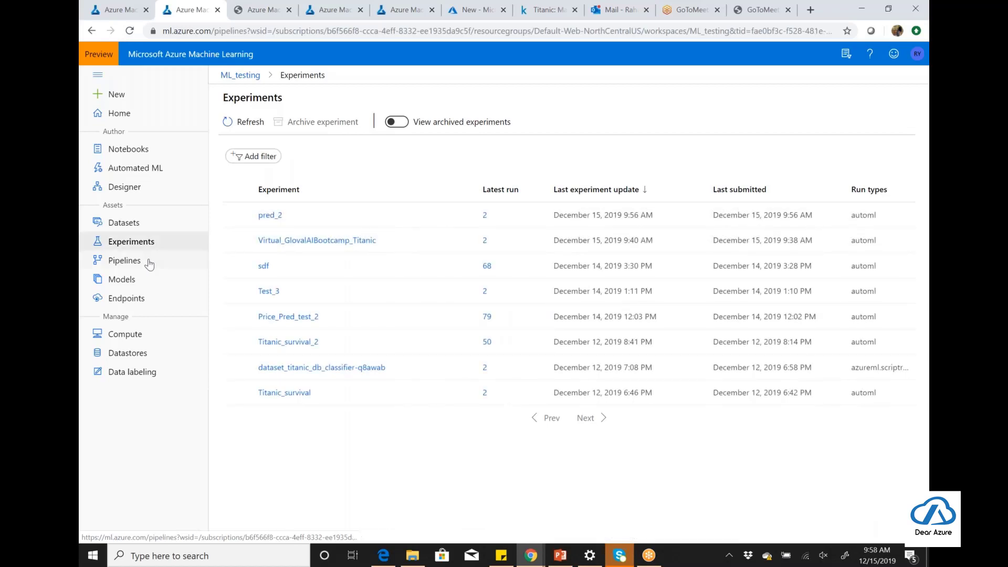
{"action": "left_click", "coordinate": [150, 264]}
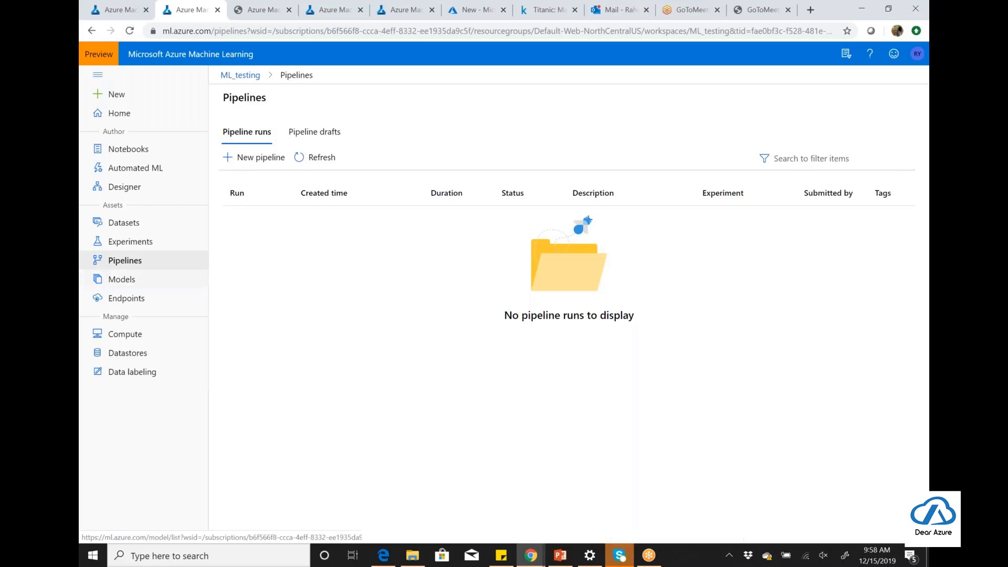
{"action": "left_click", "coordinate": [121, 279]}
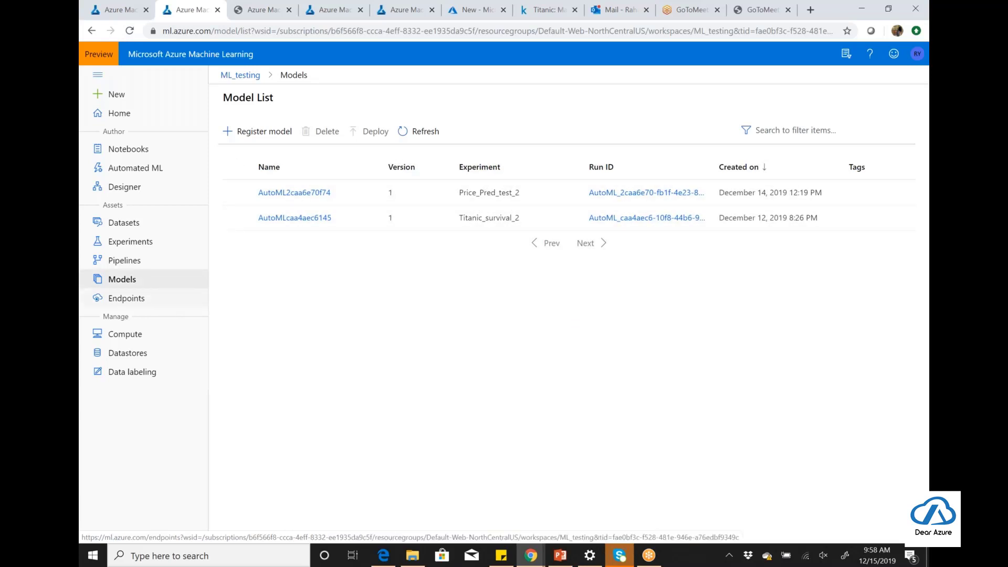
{"action": "left_click", "coordinate": [128, 298]}
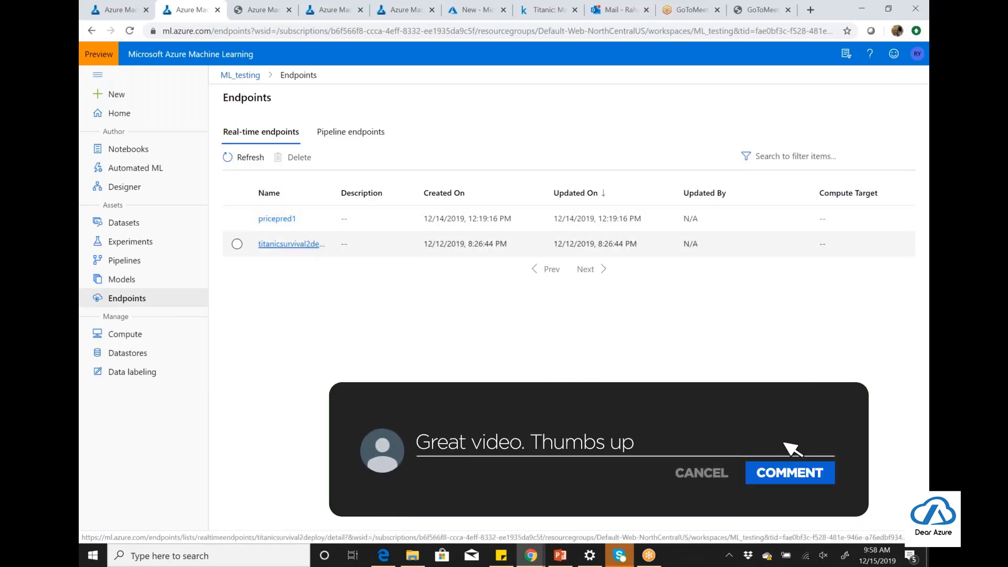
Step: Review the compute resources, including training and inference clusters, and view the workspace's datastores and data labeling projects
{"action": "left_click", "coordinate": [170, 343]}
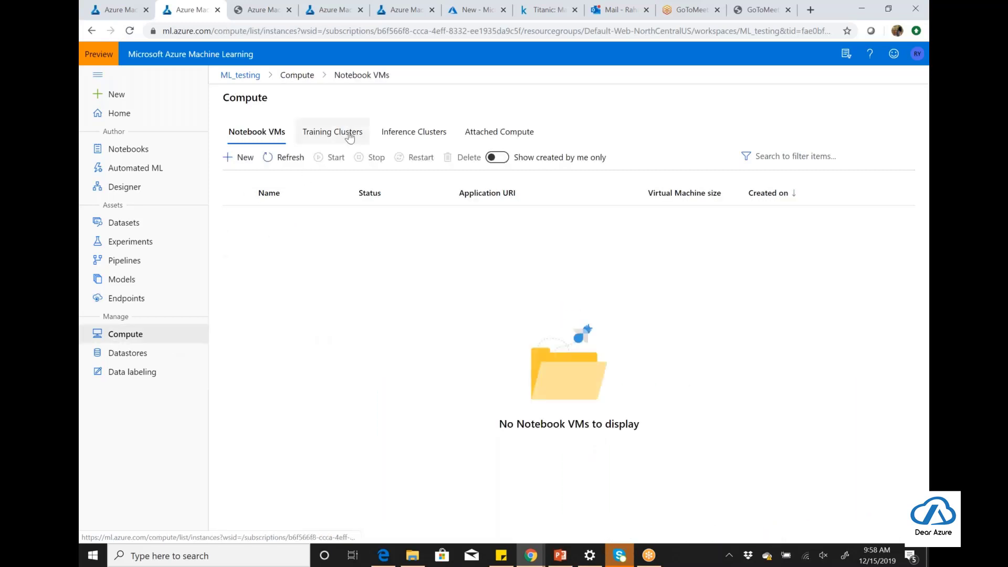
{"action": "left_click", "coordinate": [349, 136]}
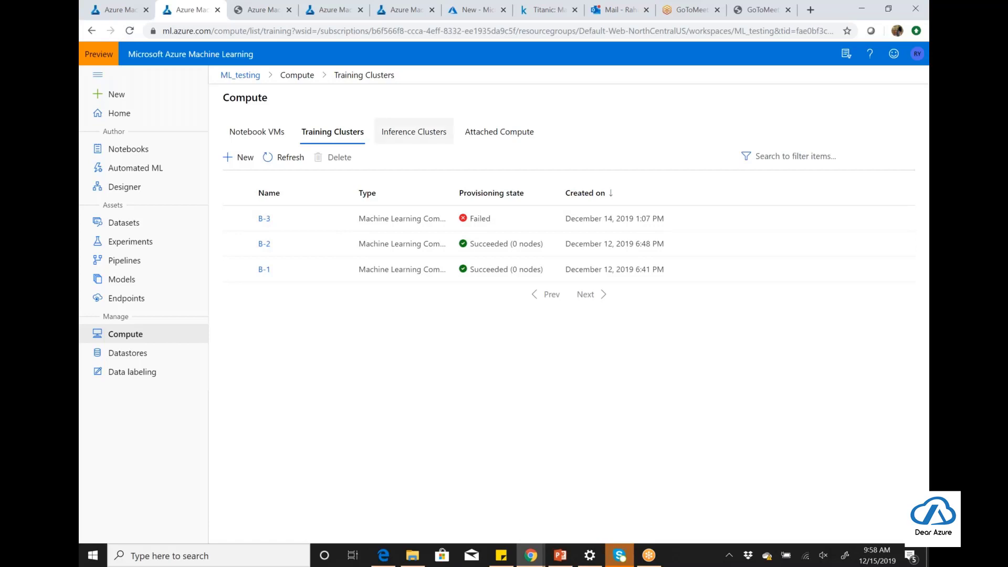
{"action": "left_click", "coordinate": [414, 131]}
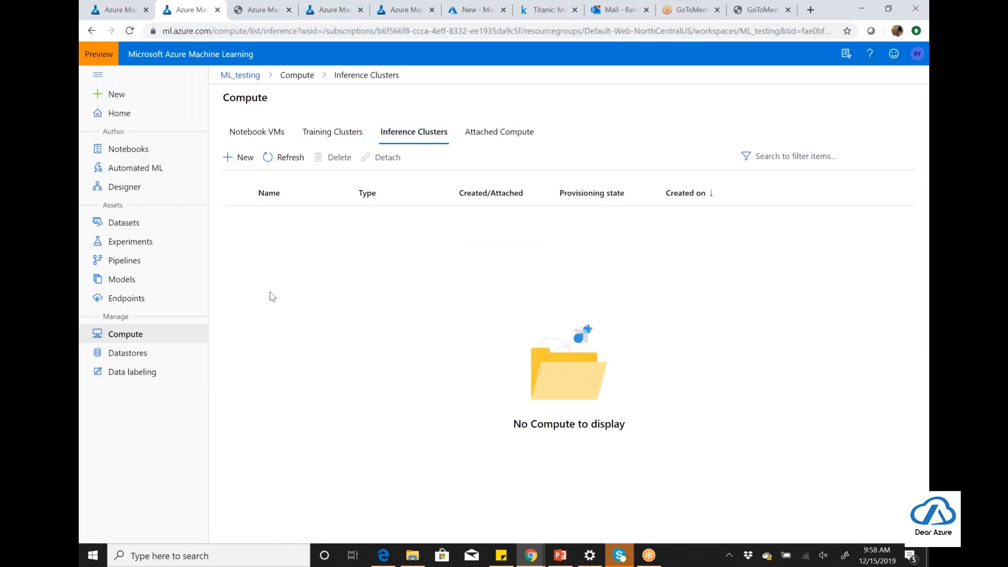
{"action": "left_click", "coordinate": [142, 354]}
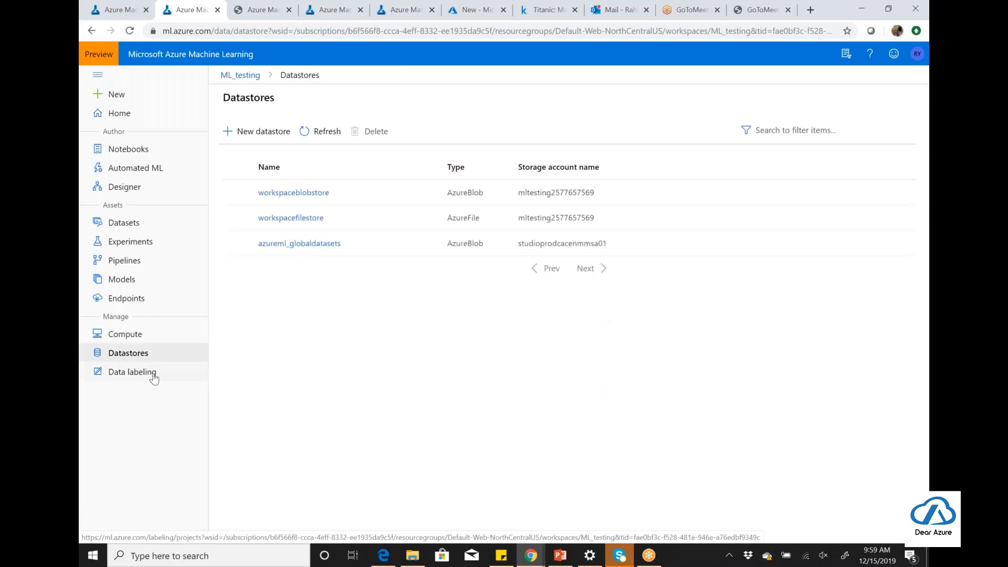
{"action": "left_click", "coordinate": [154, 375]}
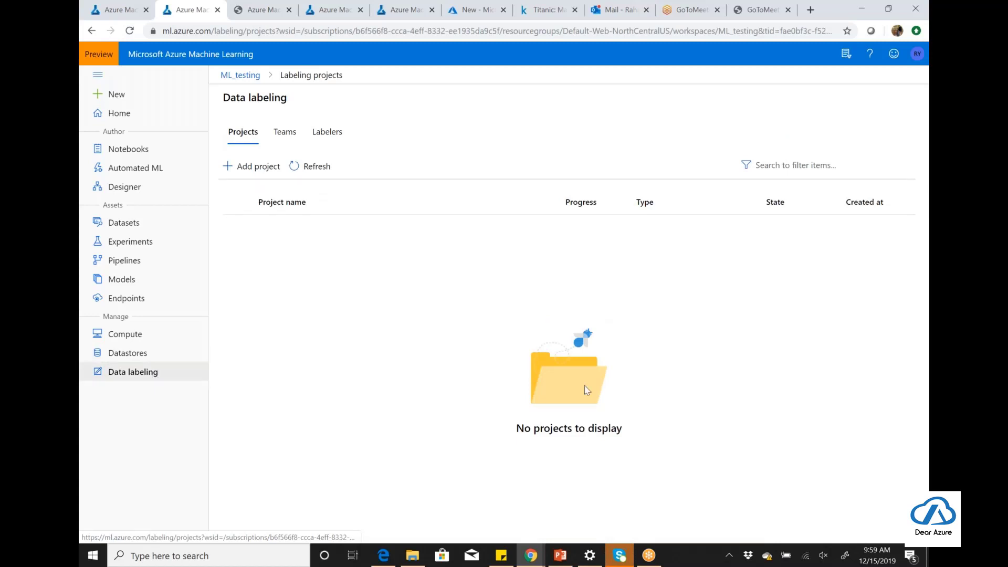
Step: Switch to the PowerPoint presentation and start the slide show from the closing Thank You slide
{"action": "left_click", "coordinate": [557, 557]}
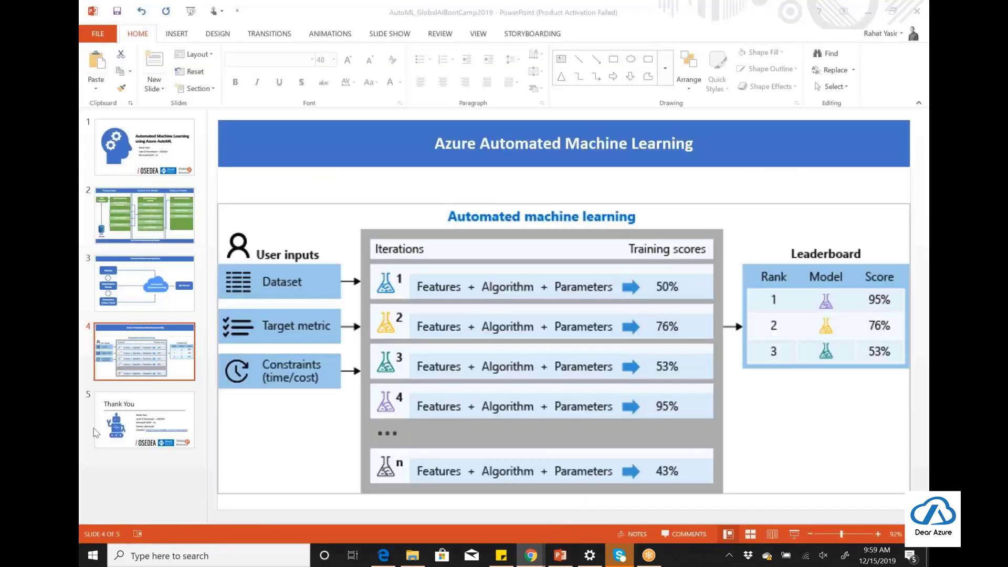
{"action": "left_click", "coordinate": [96, 432]}
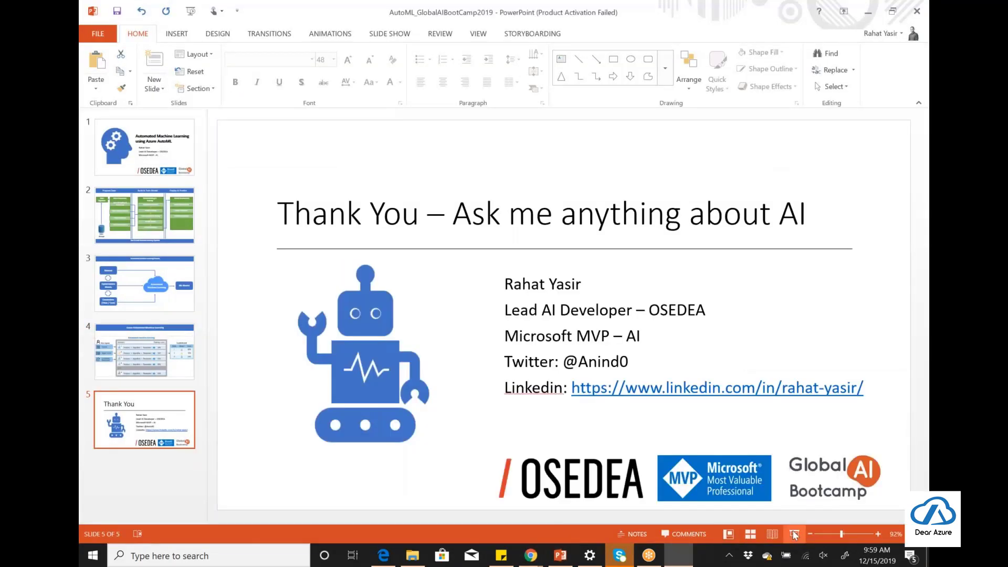
{"action": "left_click", "coordinate": [794, 534]}
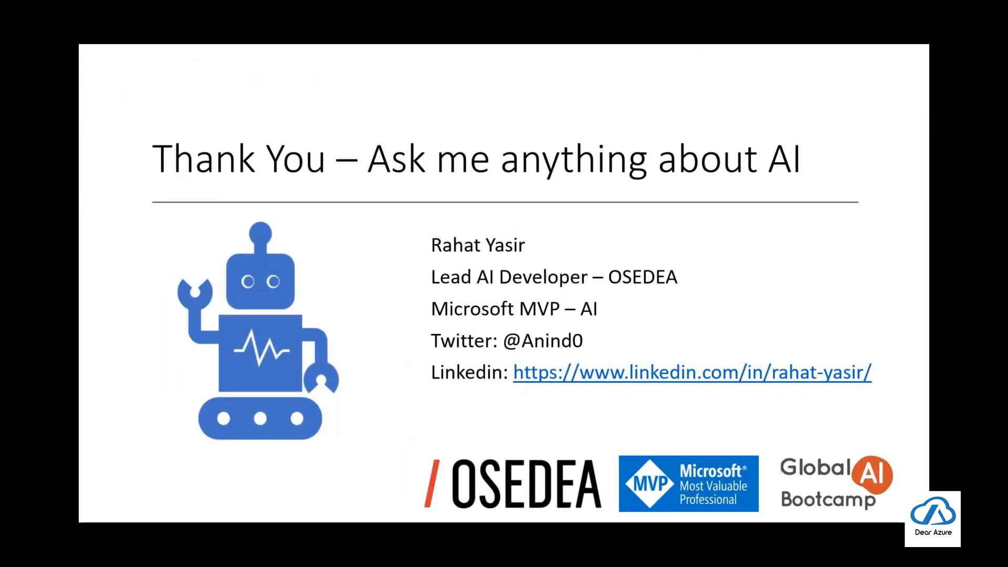